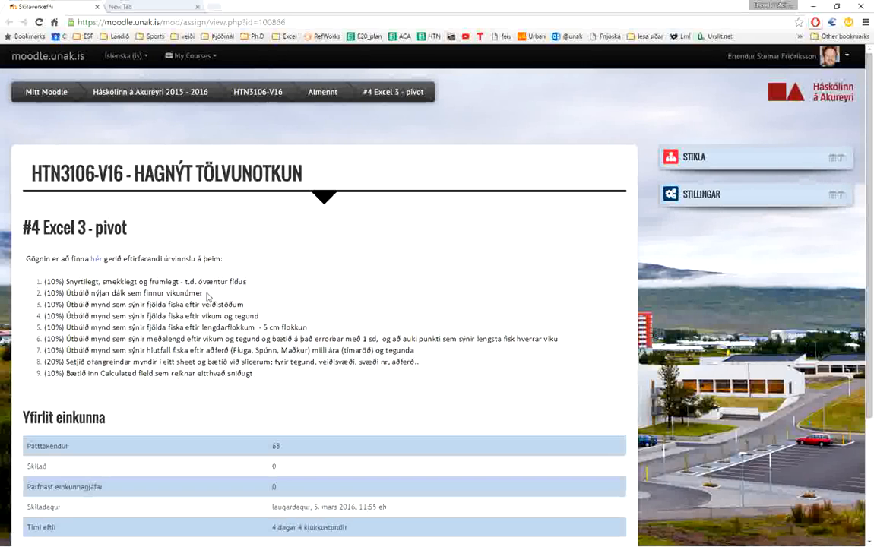
Read the assignment's first tasks and look at the Vika week-number column in the Excel data workbook
{"action": "left_click_drag", "start_coordinate": [243, 282], "coordinate": [50, 282]}
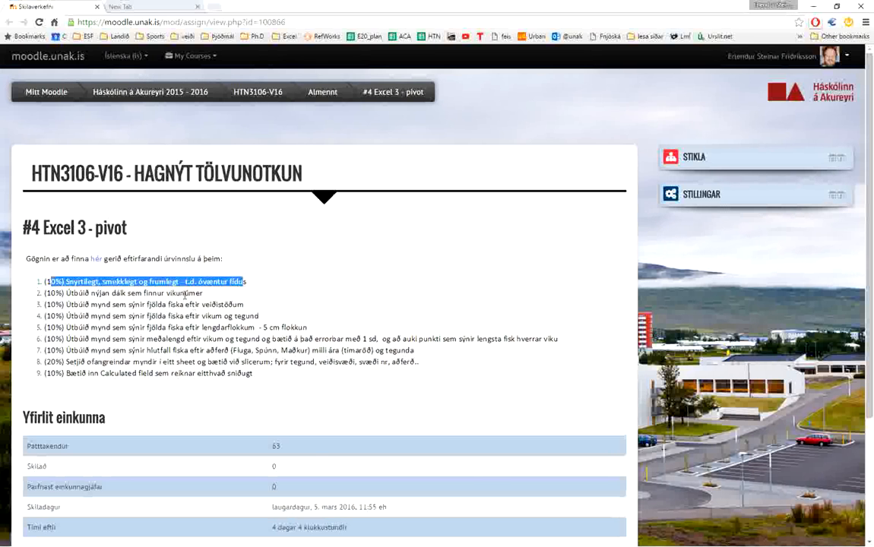
{"action": "key", "text": "alt+Tab"}
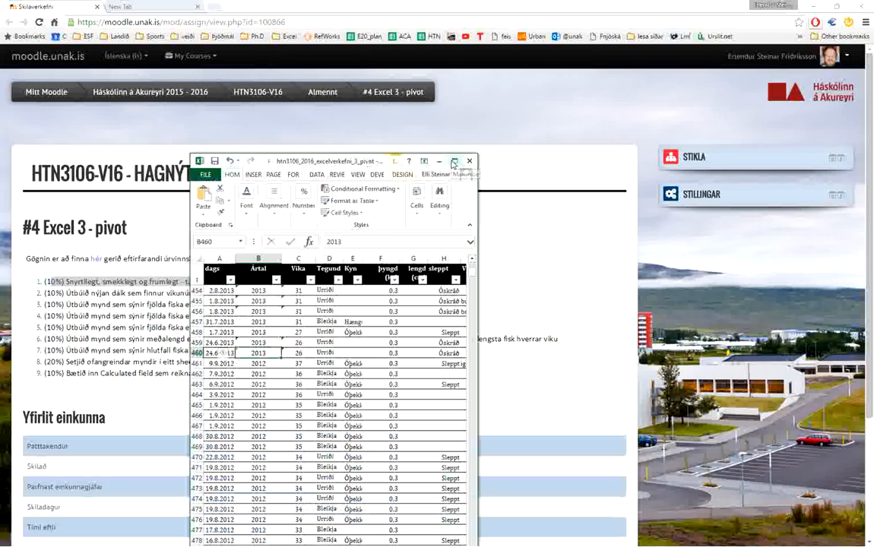
{"action": "left_click", "coordinate": [454, 161]}
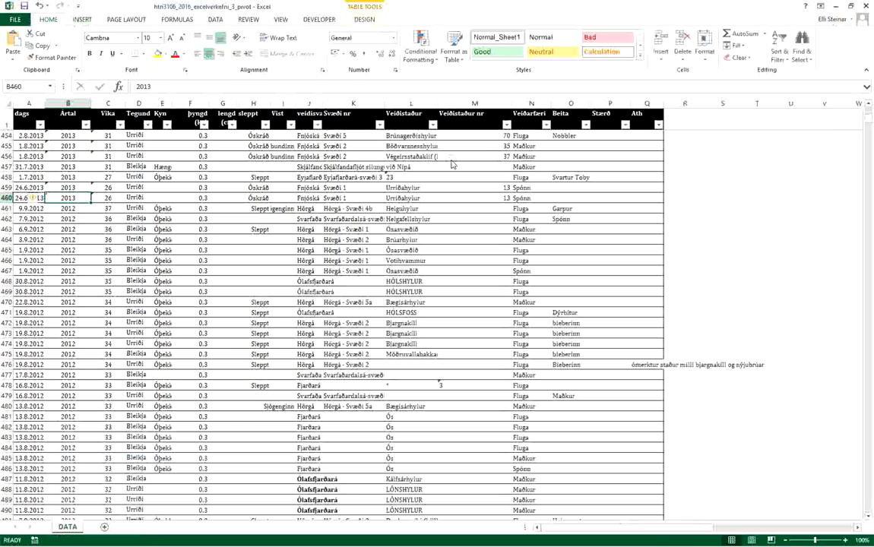
{"action": "left_click", "coordinate": [109, 136]}
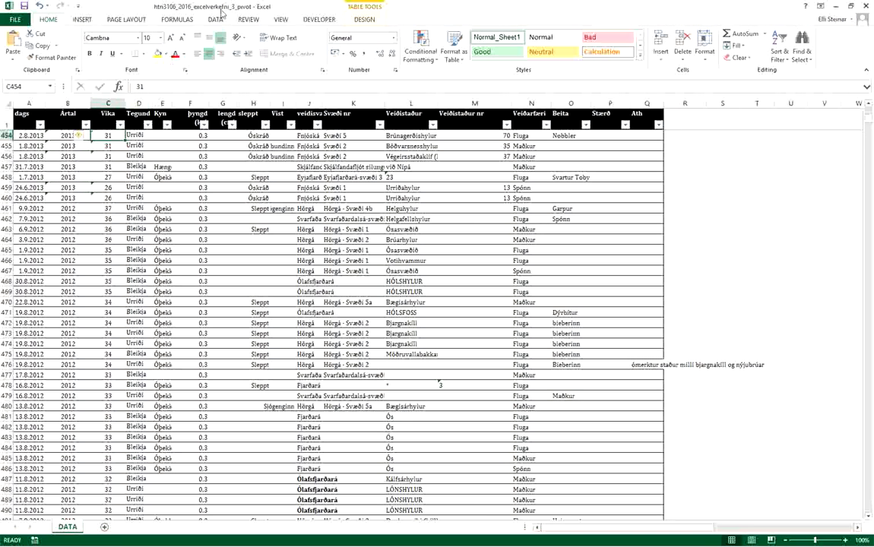
{"action": "double_click", "coordinate": [380, 8]}
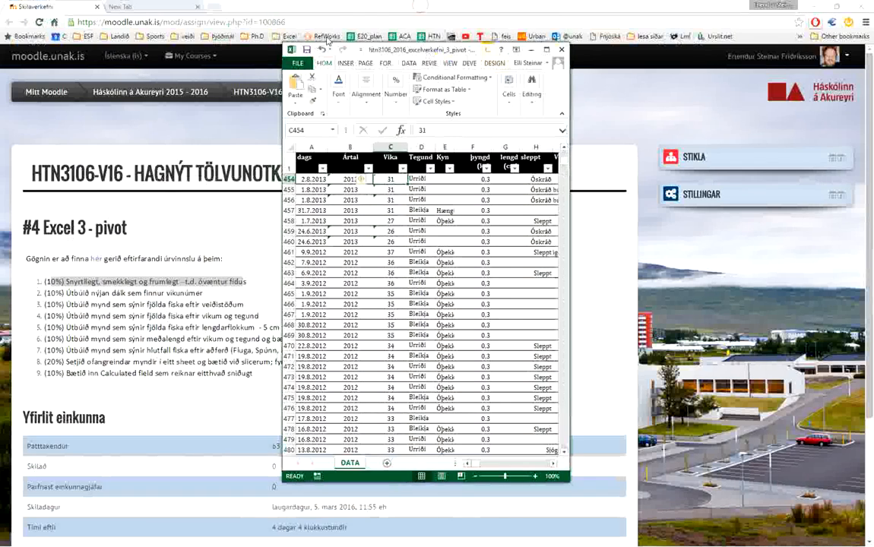
{"action": "left_click", "coordinate": [146, 6]}
{"action": "left_click_drag", "start_coordinate": [172, 22], "coordinate": [79, 22]}
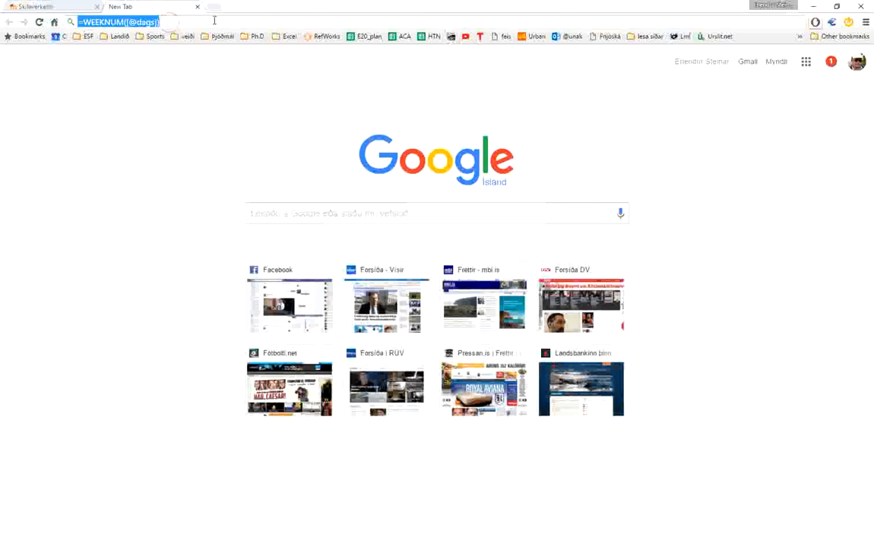
{"action": "left_click", "coordinate": [207, 18]}
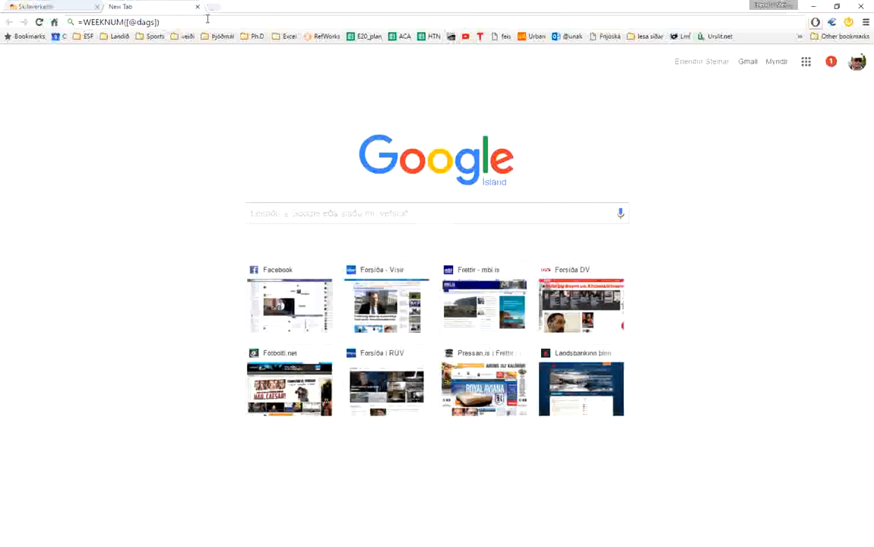
{"action": "key", "text": "ctrl+a"}
{"action": "left_click", "coordinate": [77, 8]}
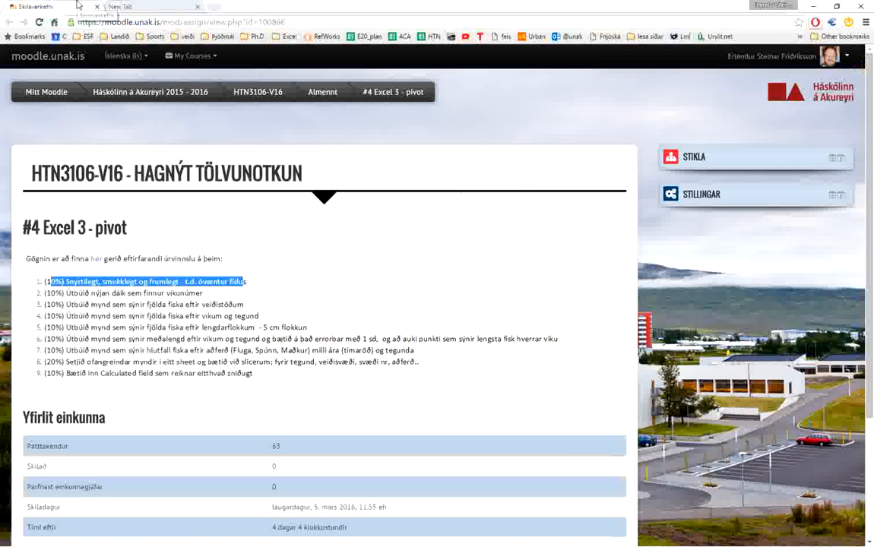
Look at the data workbook again and highlight assignment task 3, the chart of fish counts by fishing spot
{"action": "key", "text": "alt+Tab"}
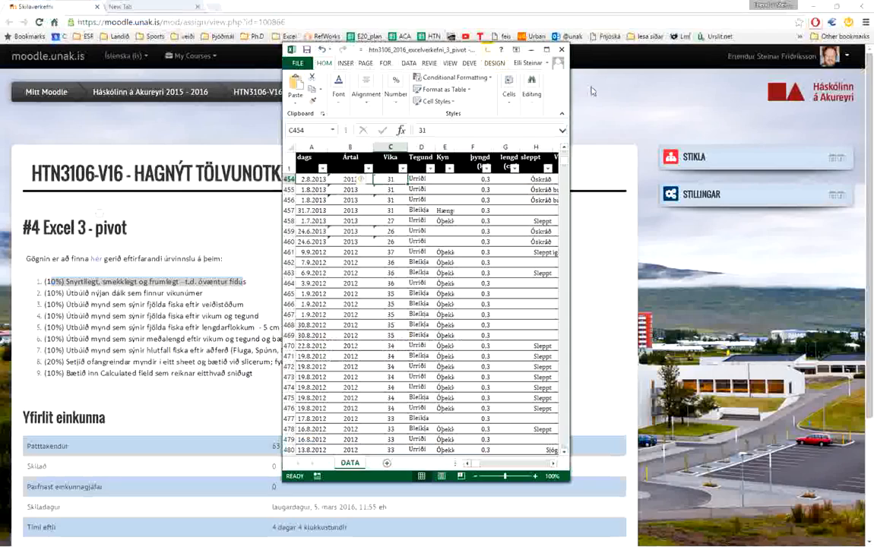
{"action": "left_click", "coordinate": [548, 50]}
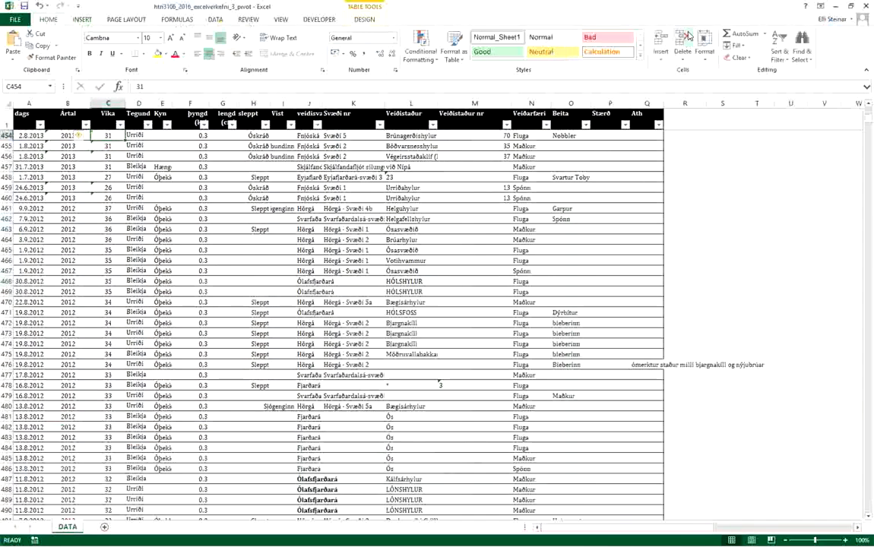
{"action": "double_click", "coordinate": [593, 9]}
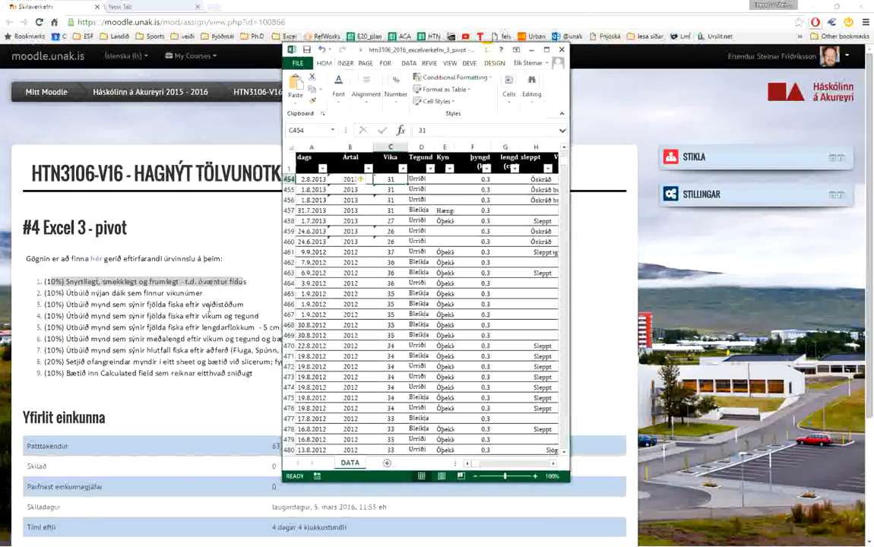
{"action": "left_click_drag", "start_coordinate": [215, 303], "coordinate": [120, 304]}
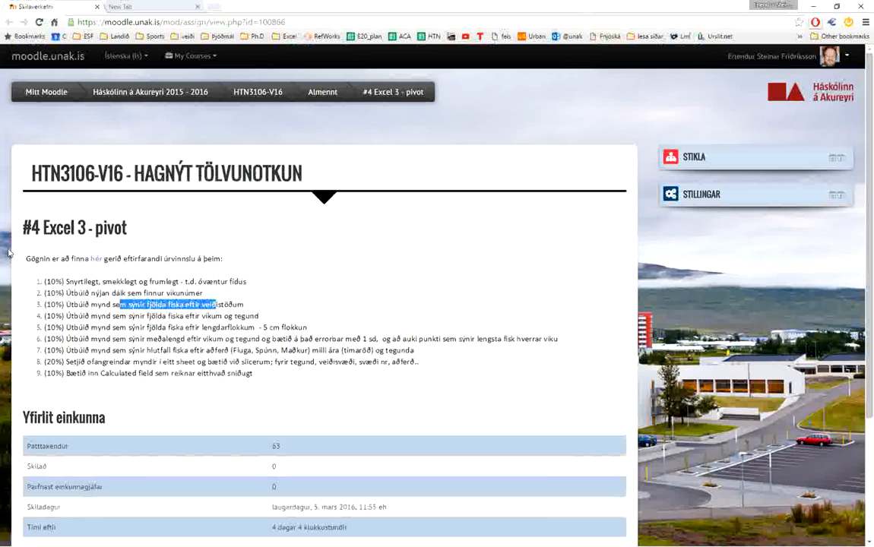
Switch to the Excel data workbook and create a PivotTable from Table13 on a new worksheet
{"action": "key", "text": "alt+Tab"}
{"action": "key", "text": "super+Up"}
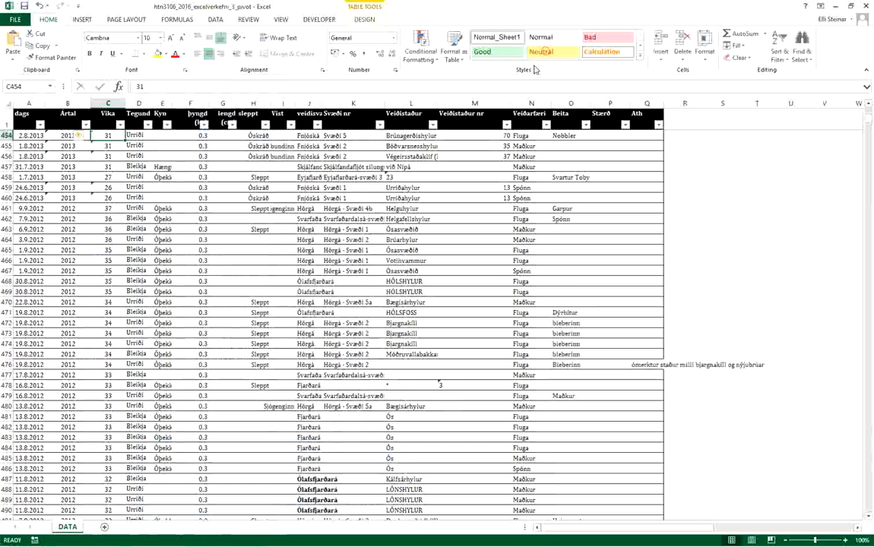
{"action": "left_click", "coordinate": [283, 240]}
{"action": "left_click", "coordinate": [80, 19]}
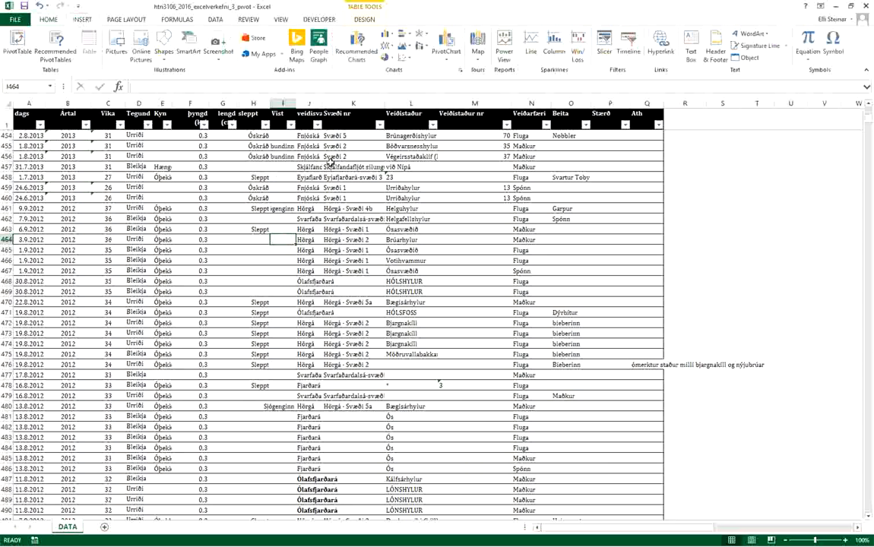
{"action": "left_click", "coordinate": [28, 114]}
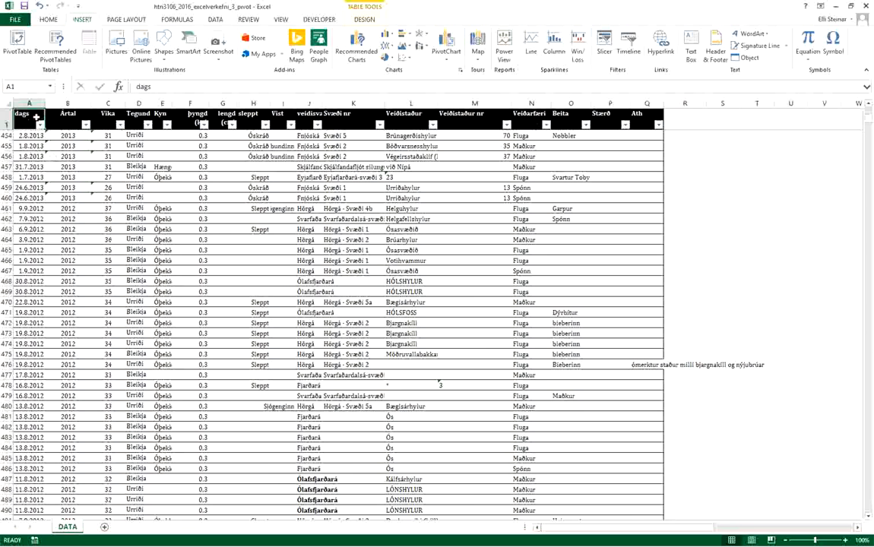
{"action": "left_click", "coordinate": [17, 47]}
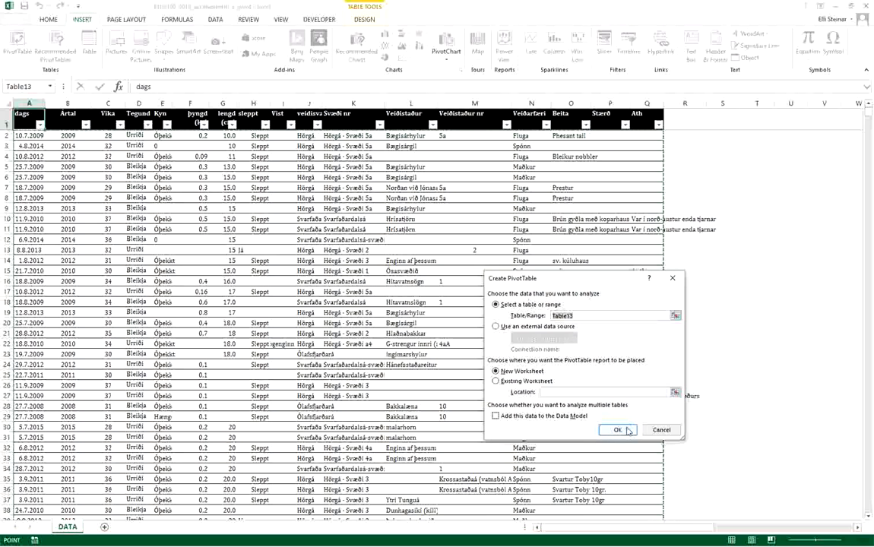
{"action": "left_click", "coordinate": [578, 315]}
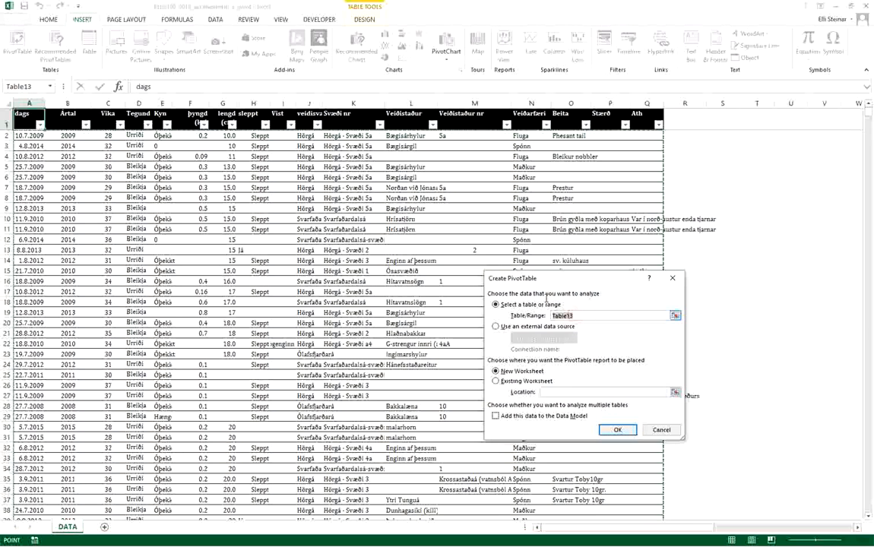
{"action": "double_click", "coordinate": [578, 315]}
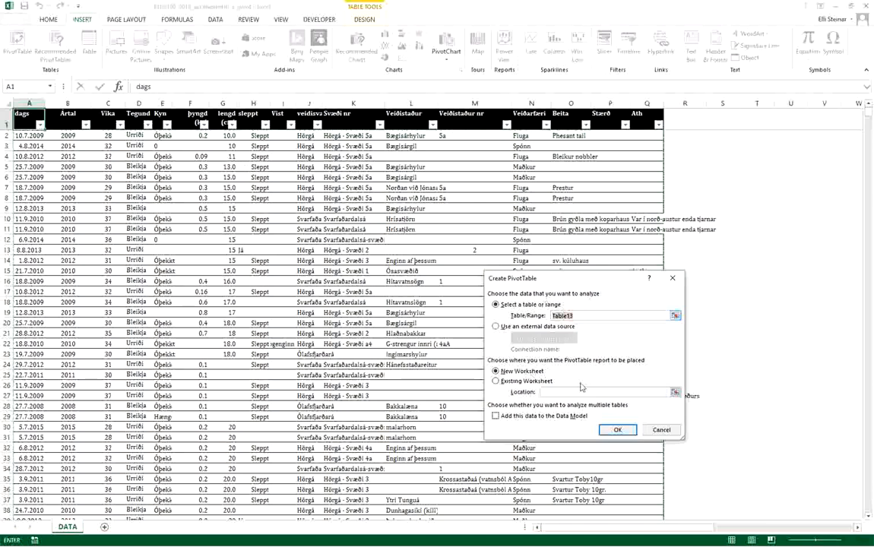
{"action": "left_click", "coordinate": [615, 430]}
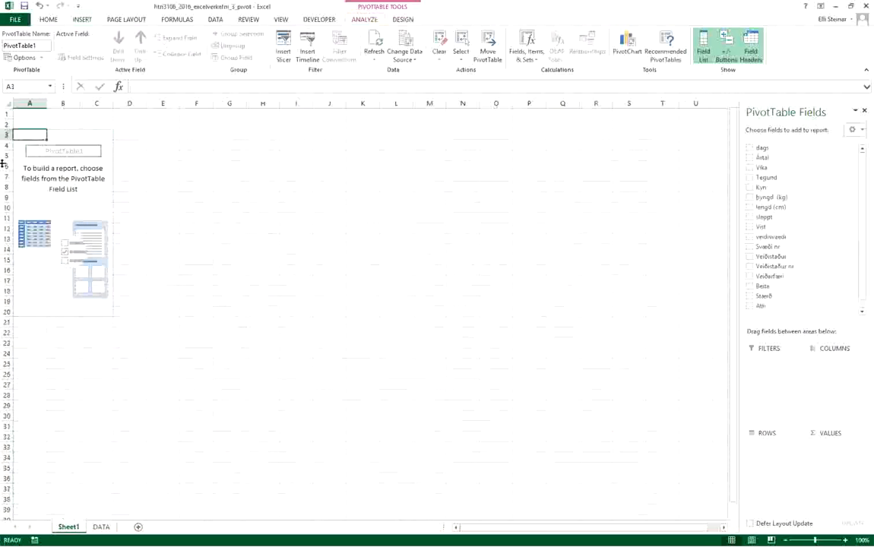
Lay out the PivotTable with Veiðistaður as rows, Tegund as columns and the count of Tegund as values
{"action": "key", "text": "alt+Tab"}
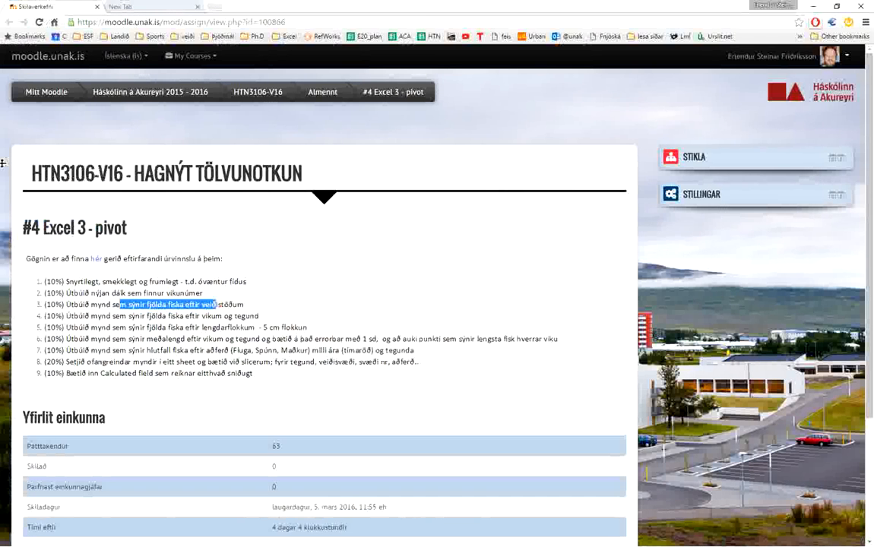
{"action": "key", "text": "alt+Tab"}
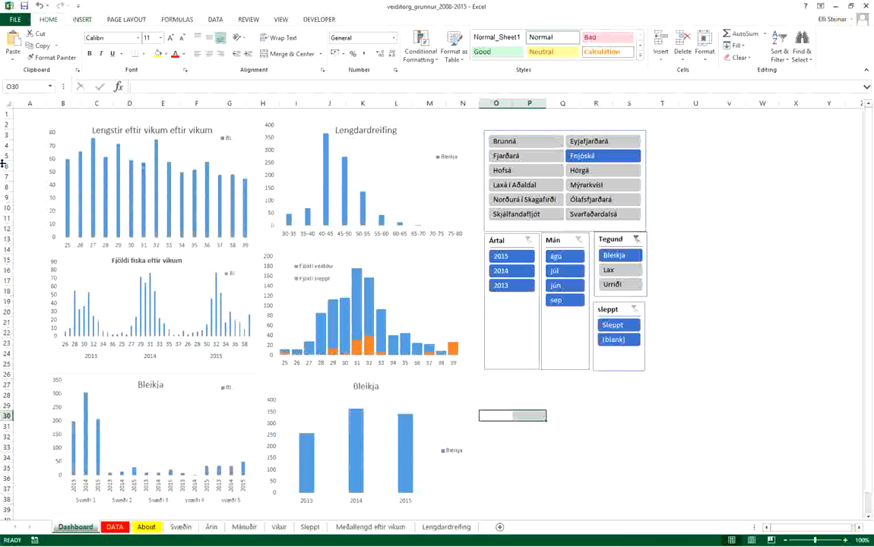
{"action": "key", "text": "alt+Tab"}
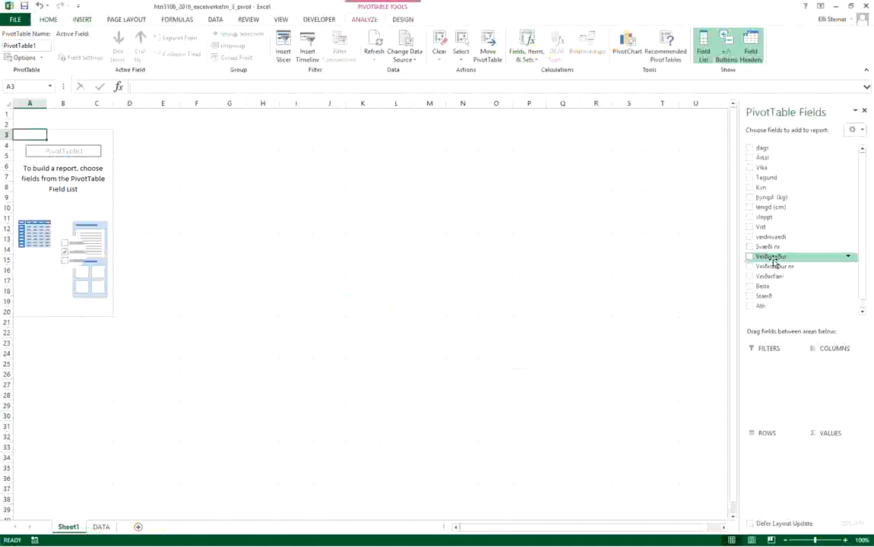
{"action": "left_click_drag", "start_coordinate": [773, 258], "coordinate": [750, 464]}
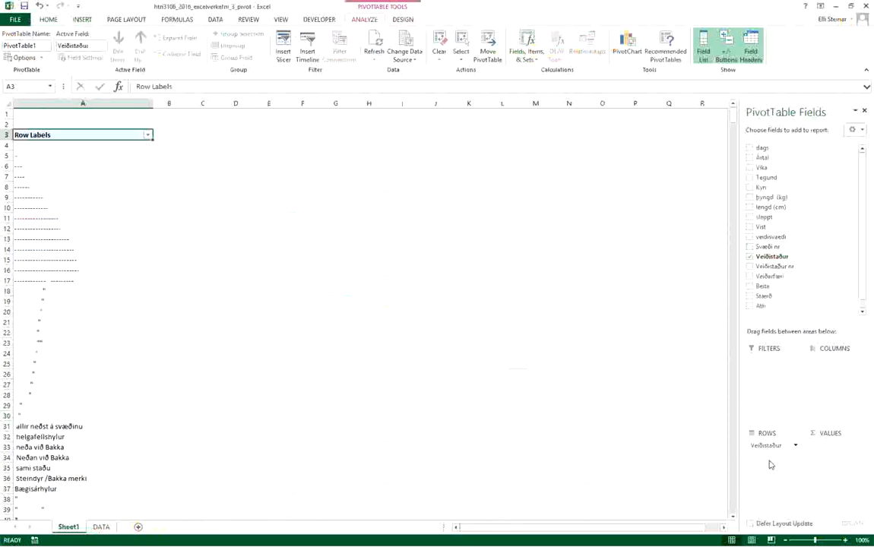
{"action": "left_click_drag", "start_coordinate": [767, 178], "coordinate": [842, 458]}
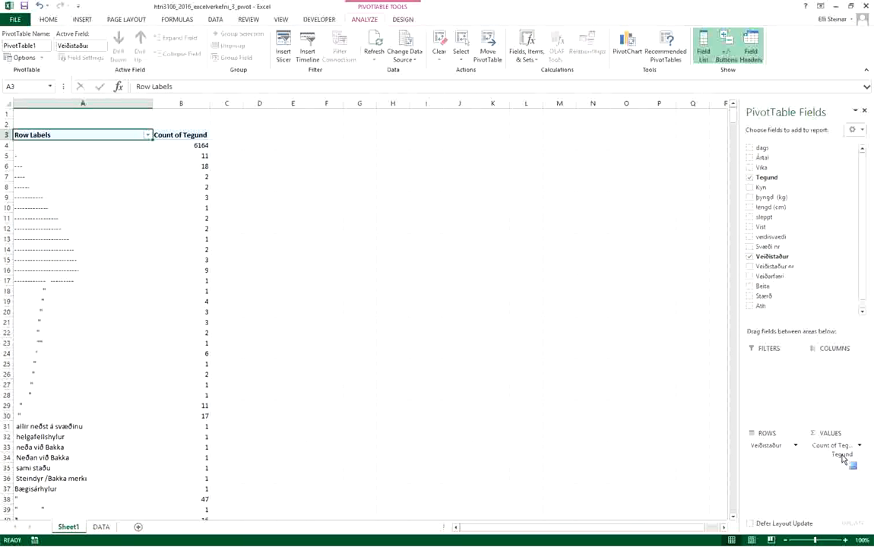
{"action": "left_click_drag", "start_coordinate": [769, 178], "coordinate": [849, 392]}
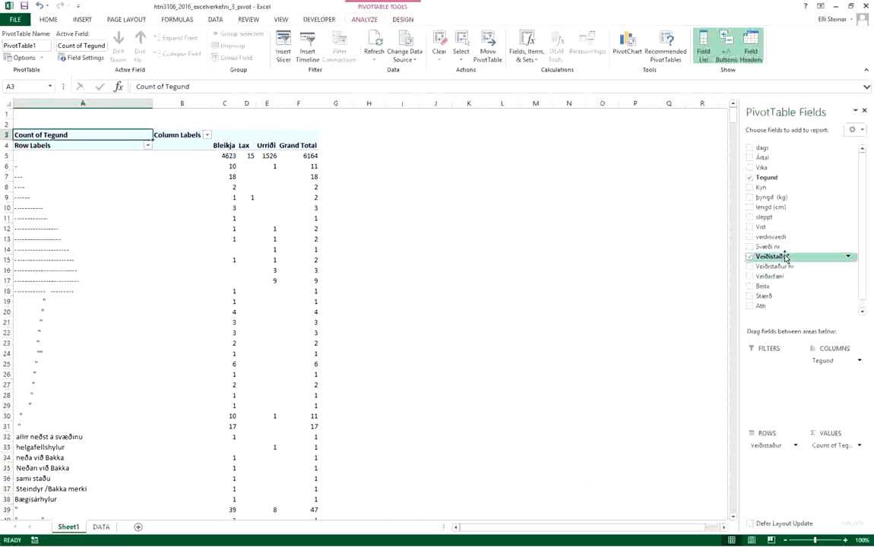
{"action": "mouse_move", "coordinate": [786, 257]}
{"action": "left_mouse_down"}
{"action": "mouse_move", "coordinate": [789, 390]}
{"action": "mouse_move", "coordinate": [791, 266]}
{"action": "mouse_move", "coordinate": [792, 274]}
{"action": "left_mouse_up"}
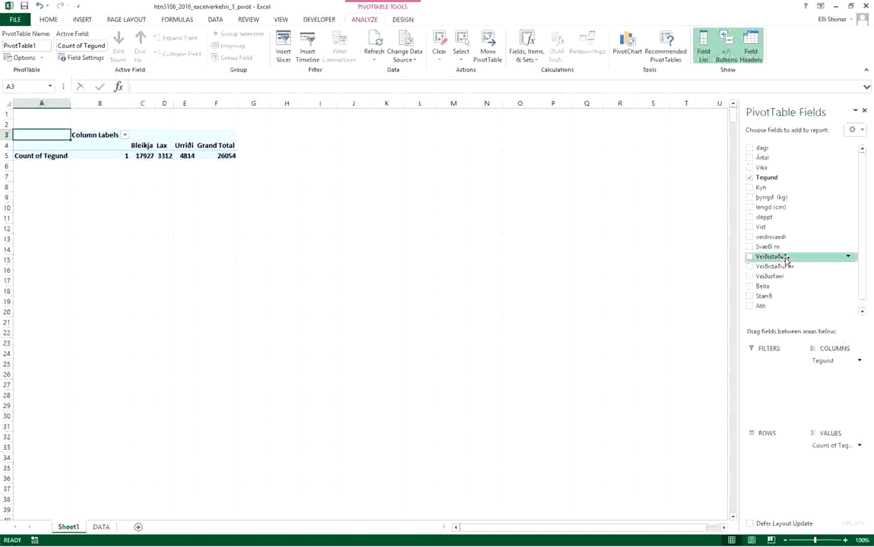
{"action": "left_click_drag", "start_coordinate": [787, 259], "coordinate": [788, 492]}
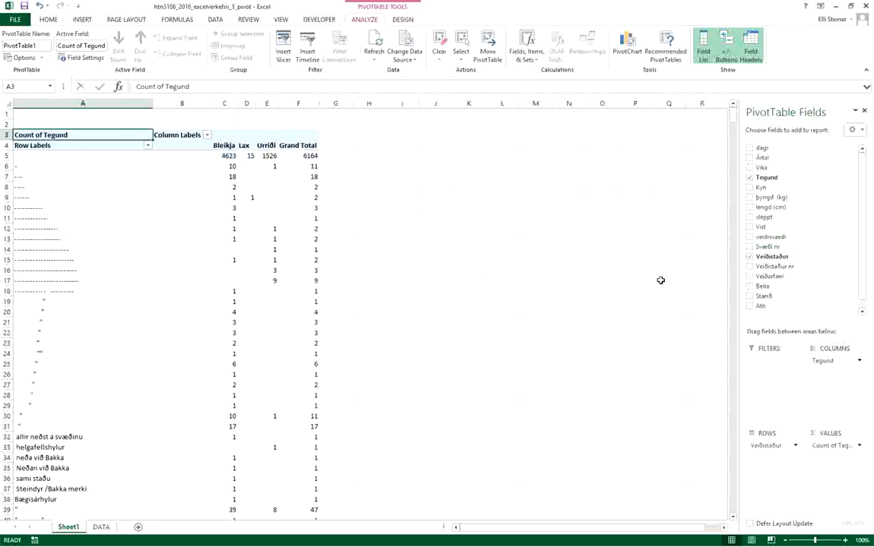
Insert a clustered bar PivotChart of the counts, place it beside the PivotTable's top rows and enlarge it down to about row 33
{"action": "left_click", "coordinate": [118, 202]}
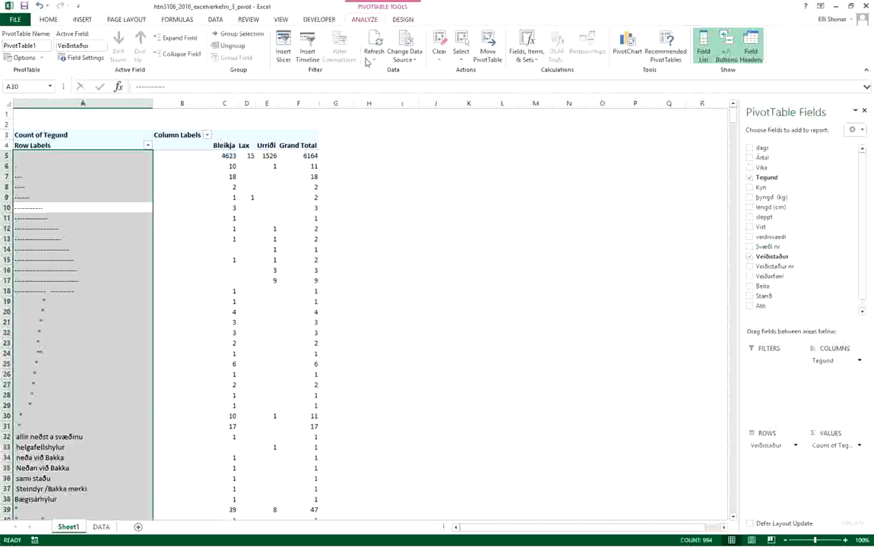
{"action": "key", "text": "Return"}
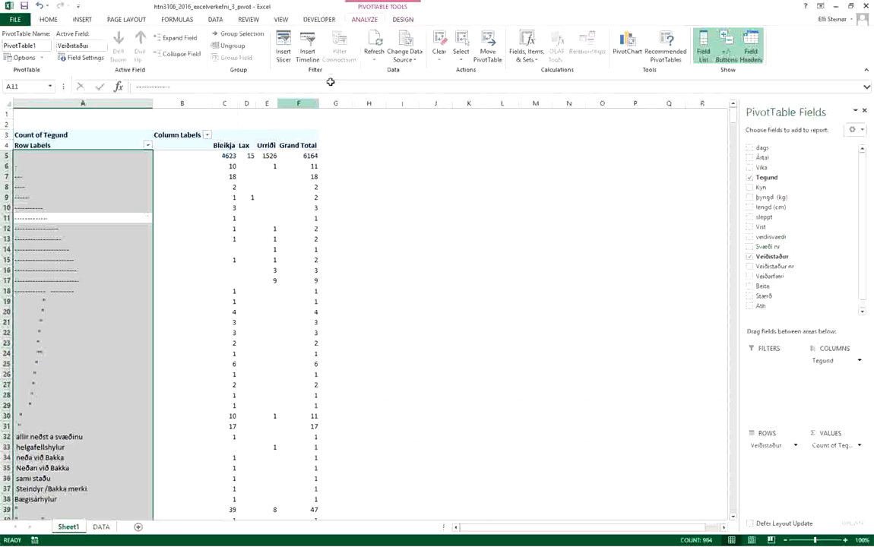
{"action": "left_click", "coordinate": [82, 19]}
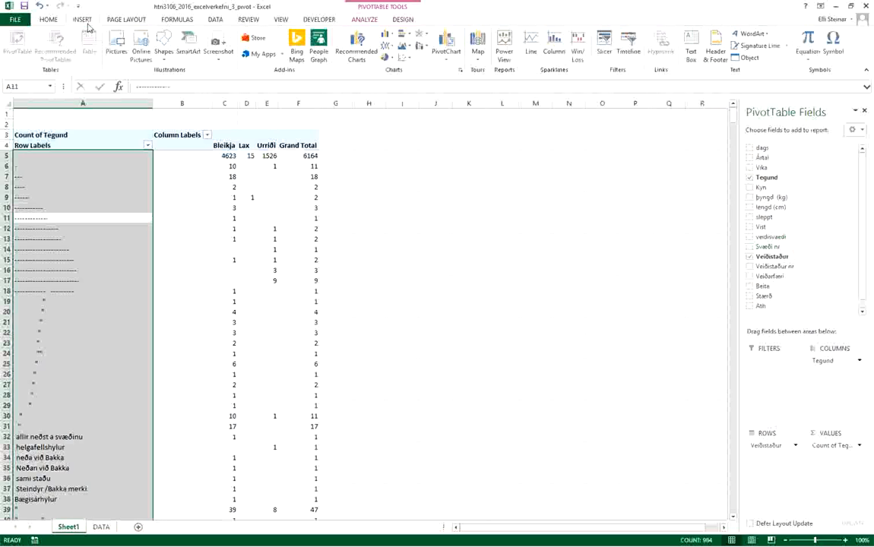
{"action": "left_click", "coordinate": [357, 52]}
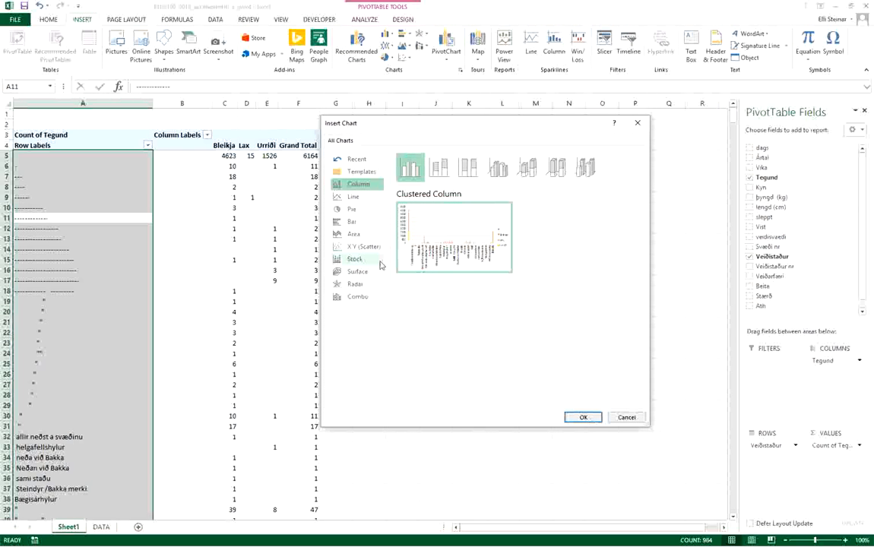
{"action": "left_click", "coordinate": [350, 223]}
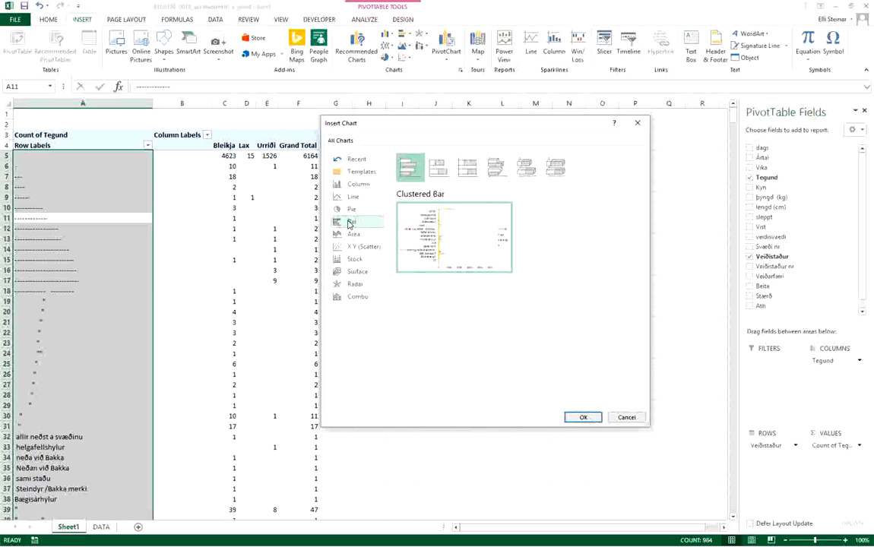
{"action": "left_click", "coordinate": [583, 419]}
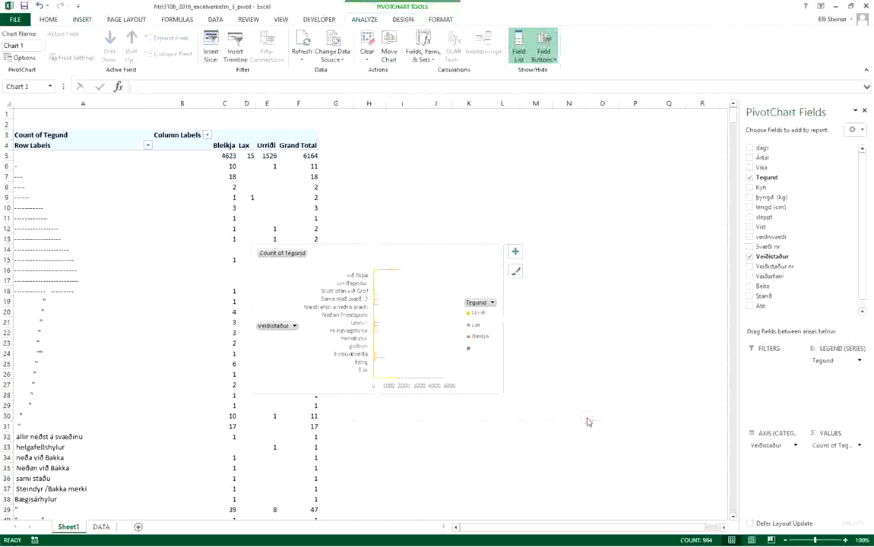
{"action": "left_click_drag", "start_coordinate": [509, 281], "coordinate": [553, 143]}
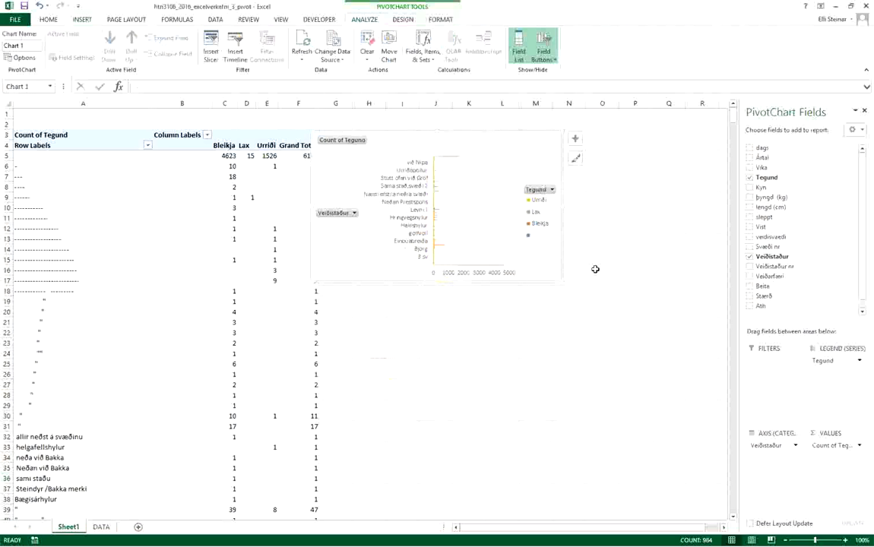
{"action": "left_click_drag", "start_coordinate": [562, 282], "coordinate": [579, 451]}
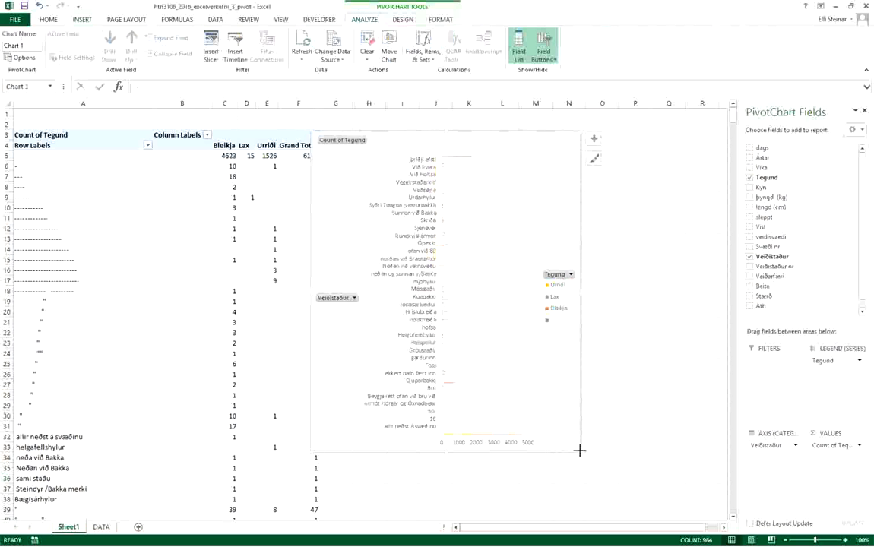
Hide all field buttons on the PivotChart and move the chart clear of the Grand Total column, up to about row 2
{"action": "right_click", "coordinate": [346, 144]}
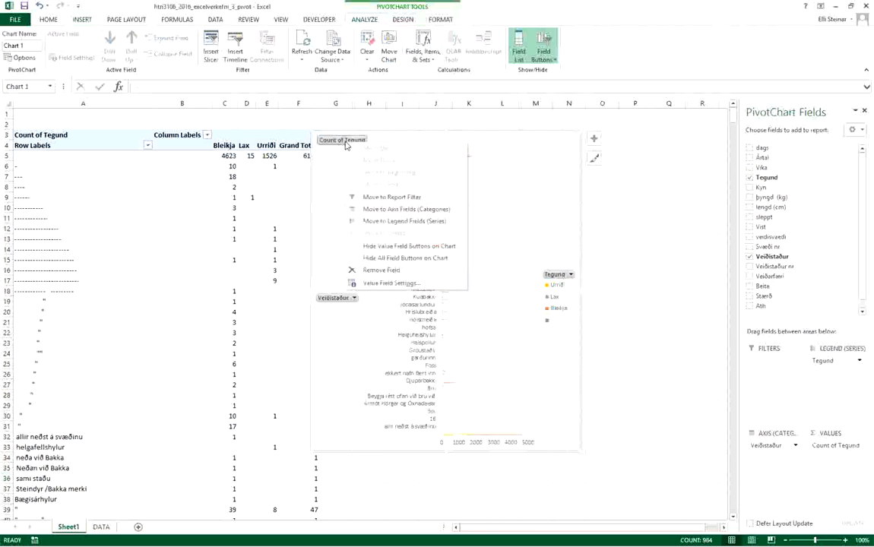
{"action": "left_click", "coordinate": [390, 261]}
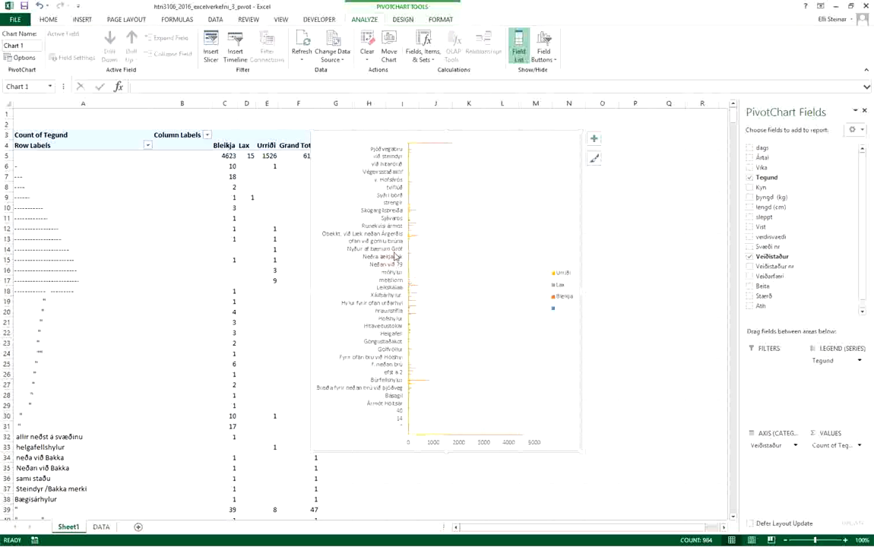
{"action": "left_click_drag", "start_coordinate": [342, 145], "coordinate": [353, 143]}
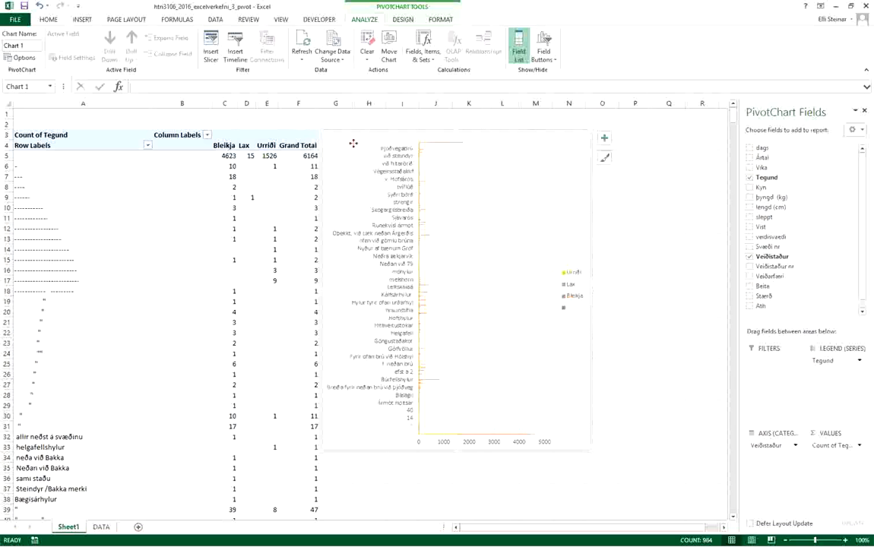
{"action": "mouse_move", "coordinate": [354, 142]}
{"action": "left_mouse_down"}
{"action": "mouse_move", "coordinate": [341, 141]}
{"action": "mouse_move", "coordinate": [344, 131]}
{"action": "left_mouse_up"}
Insert slicers for Ártal, Tegund, veidisvaedi, Veiðistaður and Veiðarfæri, checking the assignment page for the required fields
{"action": "left_click", "coordinate": [209, 45]}
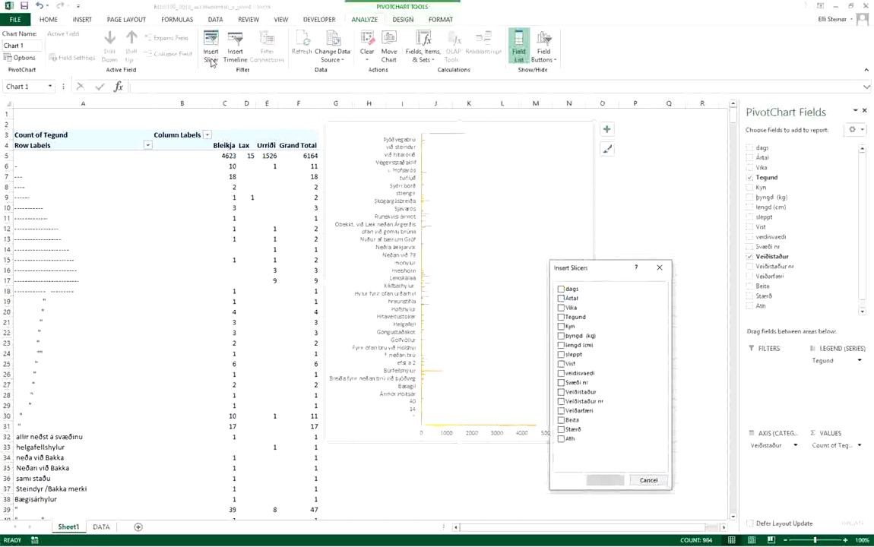
{"action": "left_click", "coordinate": [572, 300]}
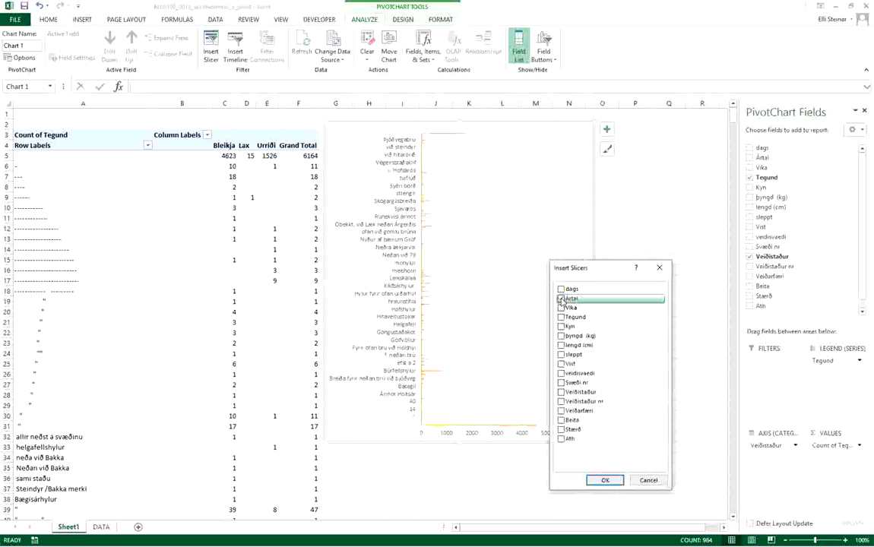
{"action": "left_click", "coordinate": [3, 125]}
{"action": "key", "text": "alt+Tab"}
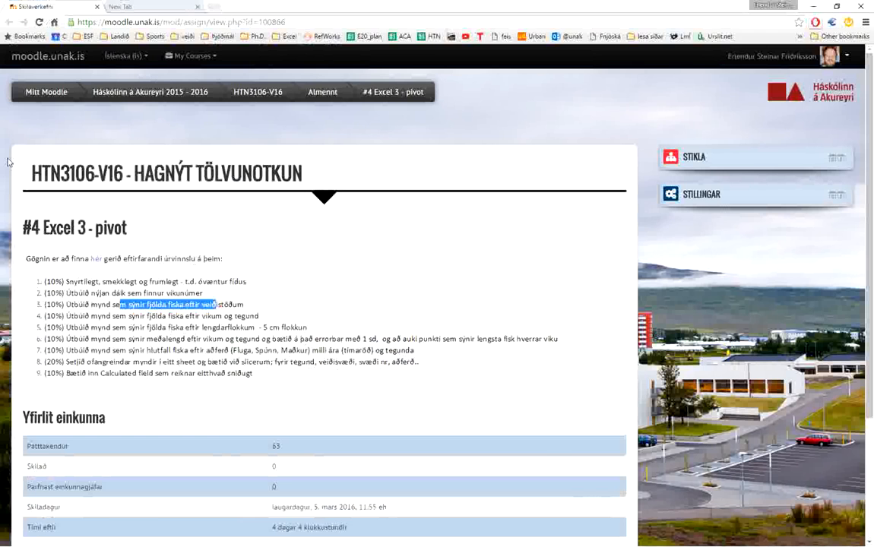
{"action": "key", "text": "alt+Tab"}
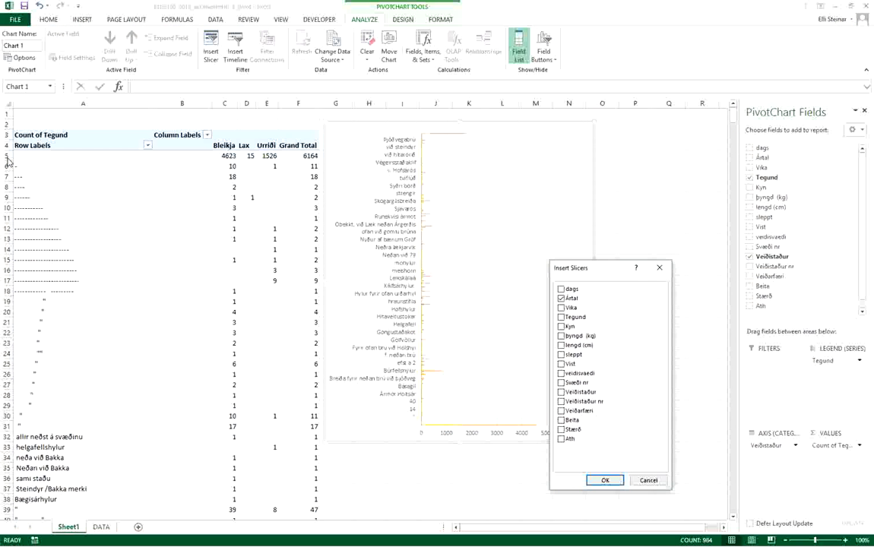
{"action": "left_click", "coordinate": [571, 375]}
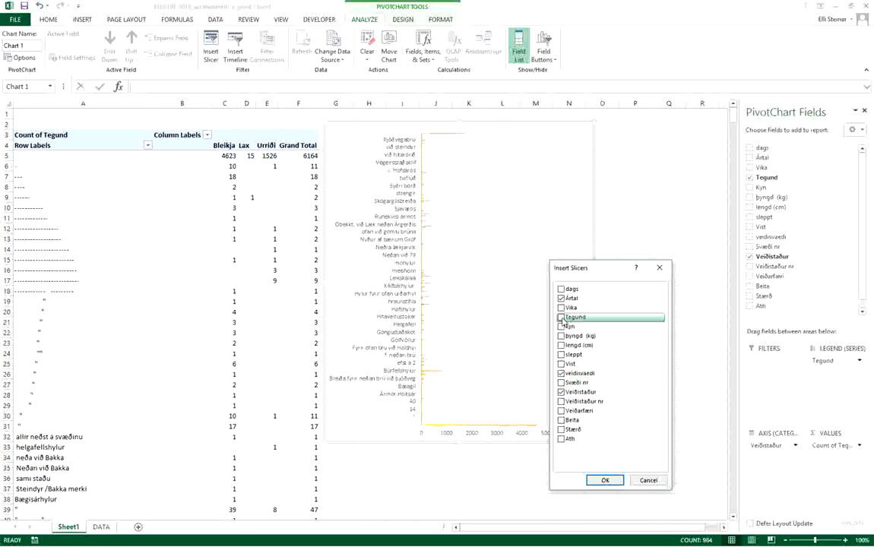
{"action": "left_click", "coordinate": [562, 318]}
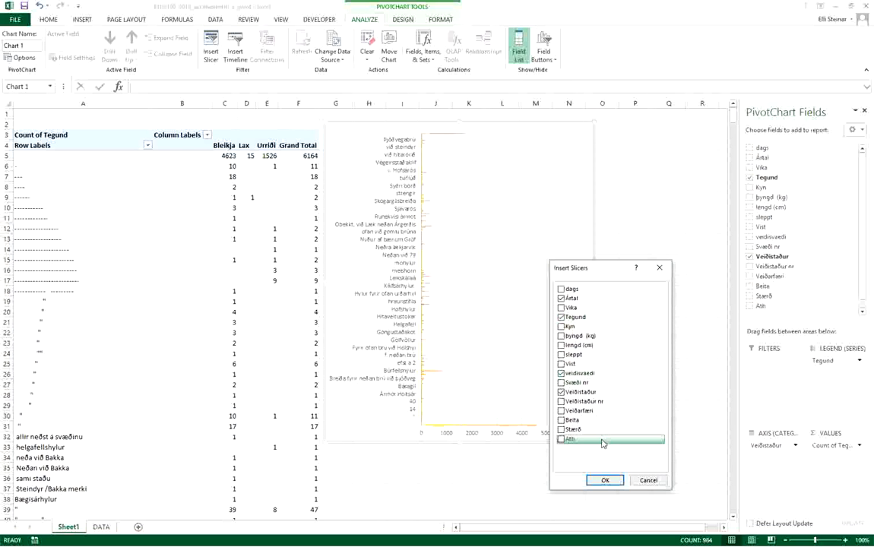
{"action": "left_click", "coordinate": [562, 411]}
{"action": "left_click", "coordinate": [612, 480]}
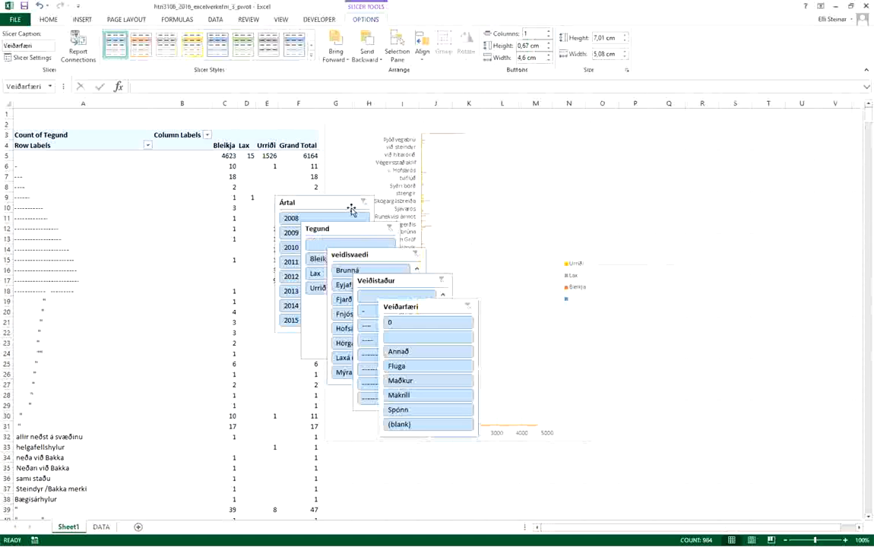
Spread out the slicers, placing Ártal, Veiðistaður, Veiðarfæri and veidisvaedi in the free space beyond the chart and Tegund over the PivotTable
{"action": "left_click_drag", "start_coordinate": [349, 210], "coordinate": [674, 141]}
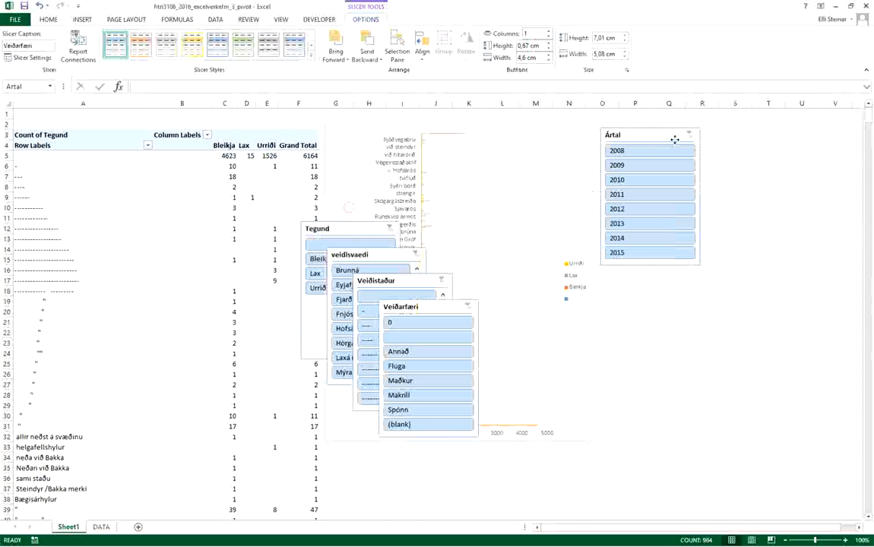
{"action": "left_click_drag", "start_coordinate": [409, 281], "coordinate": [775, 143]}
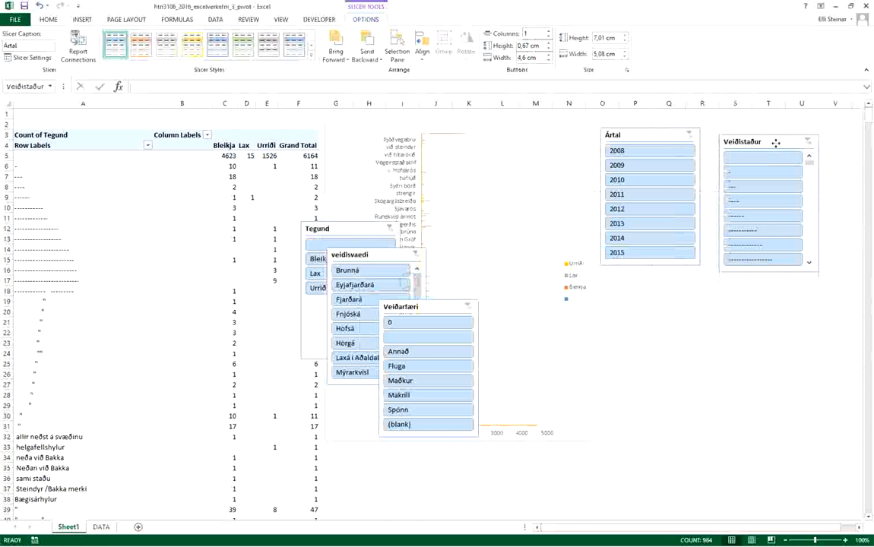
{"action": "left_click_drag", "start_coordinate": [417, 309], "coordinate": [643, 287]}
{"action": "left_click_drag", "start_coordinate": [377, 255], "coordinate": [776, 295]}
{"action": "left_click_drag", "start_coordinate": [367, 235], "coordinate": [243, 226]}
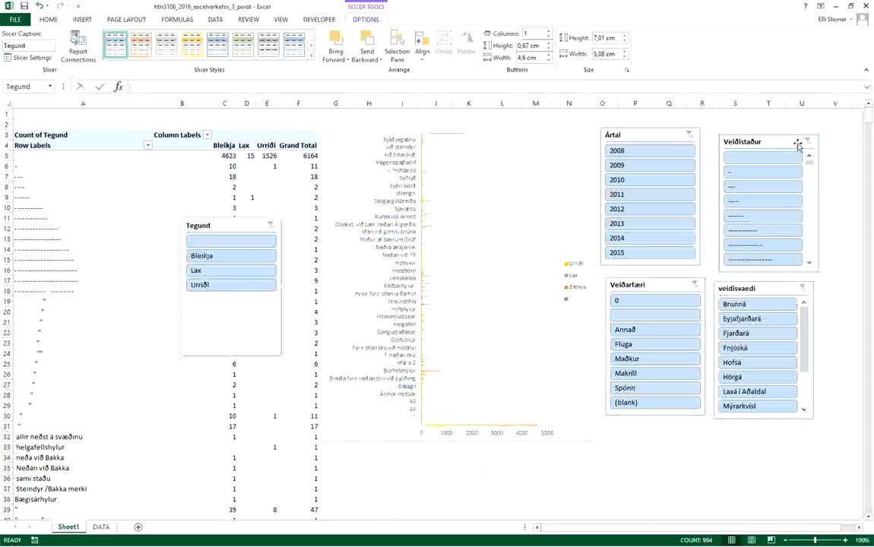
Move the Veiðistaður slicer over the PivotTable and enlarge it to about 18.52 cm high and 15.4 cm wide
{"action": "left_click_drag", "start_coordinate": [798, 145], "coordinate": [99, 143]}
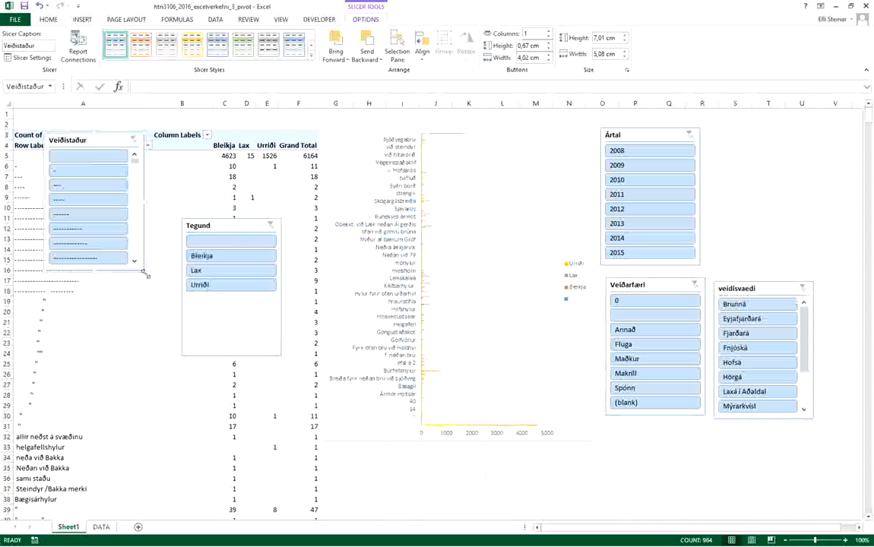
{"action": "left_click_drag", "start_coordinate": [144, 271], "coordinate": [275, 451]}
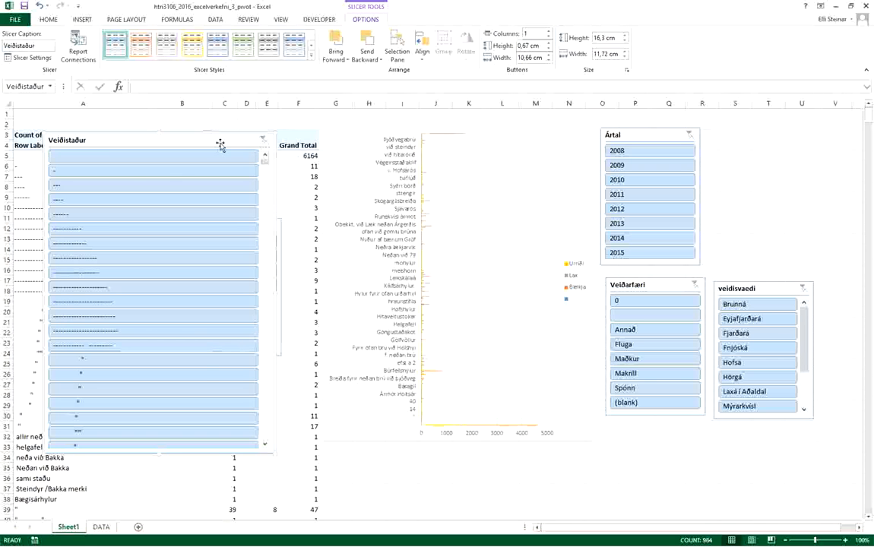
{"action": "left_click_drag", "start_coordinate": [217, 147], "coordinate": [247, 107]}
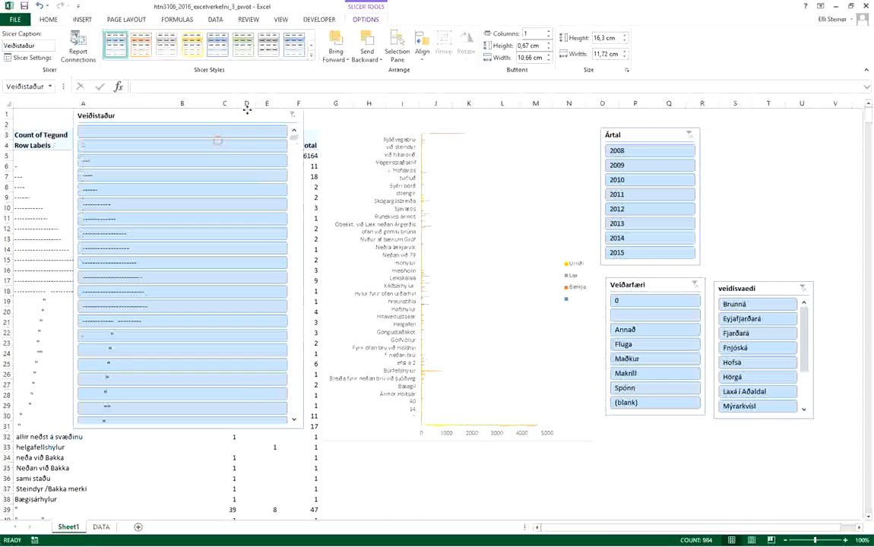
{"action": "key", "text": "ctrl+z"}
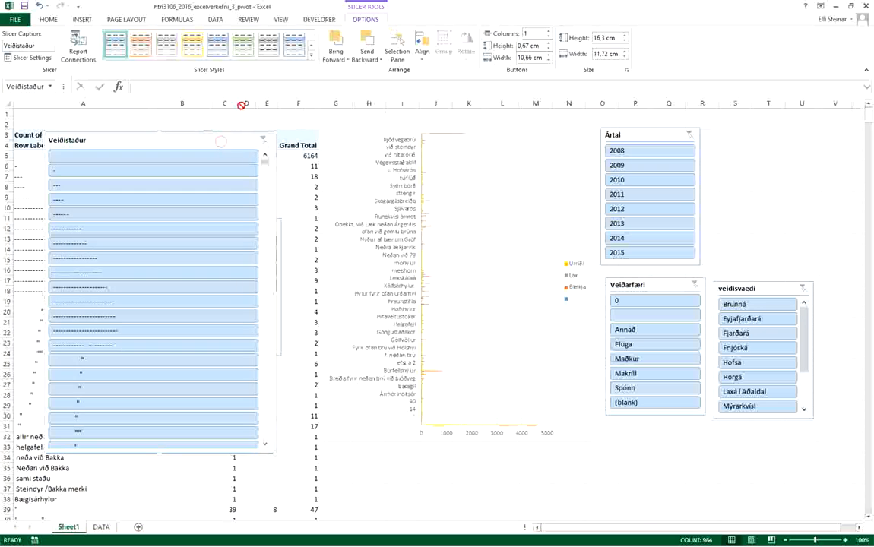
{"action": "left_click_drag", "start_coordinate": [232, 142], "coordinate": [250, 126]}
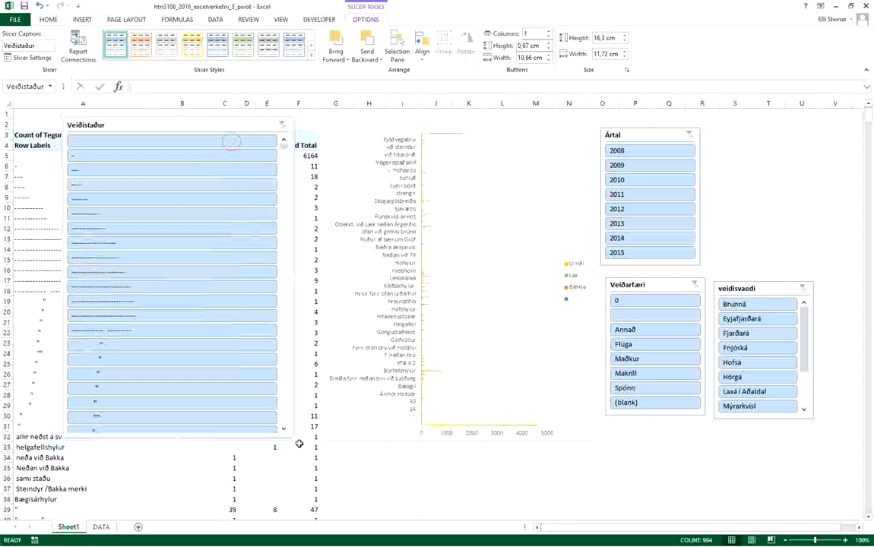
{"action": "left_click_drag", "start_coordinate": [295, 439], "coordinate": [366, 482]}
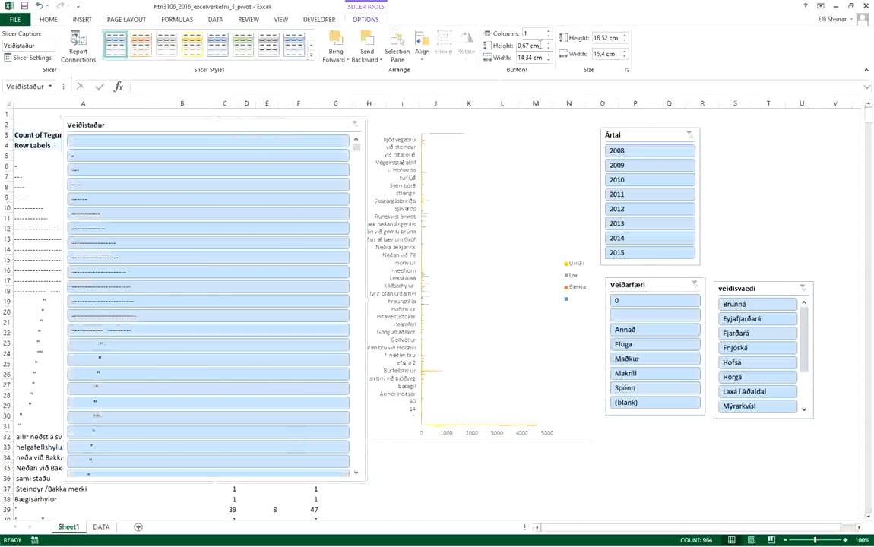
Arrange the Veiðistaður slicer's buttons in 5 columns and apply the darker blue slicer style from the Dark group
{"action": "left_click", "coordinate": [550, 32]}
{"action": "left_click", "coordinate": [550, 32]}
{"action": "left_click", "coordinate": [550, 32]}
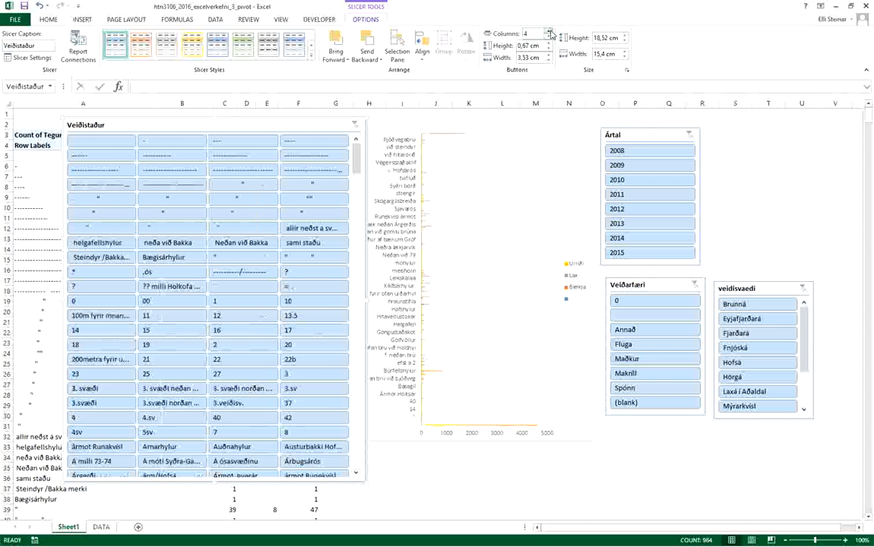
{"action": "left_click", "coordinate": [550, 32]}
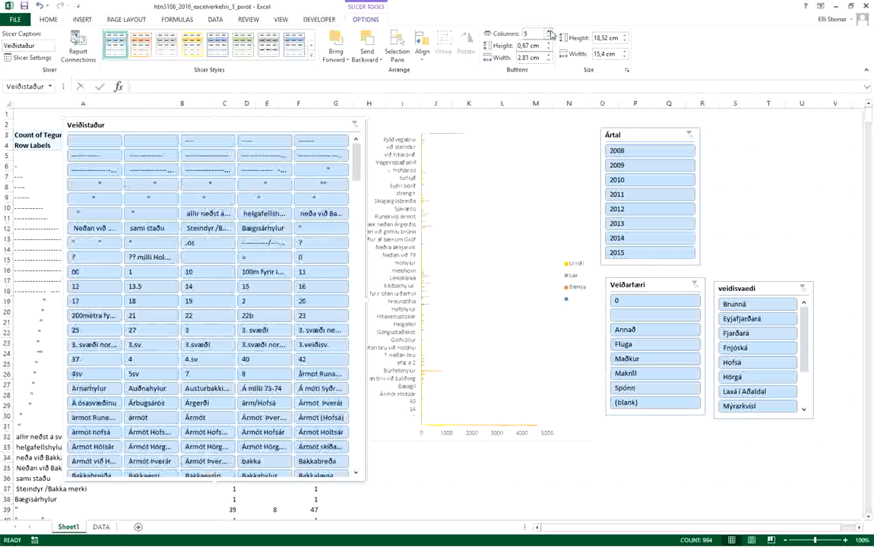
{"action": "left_click", "coordinate": [311, 56]}
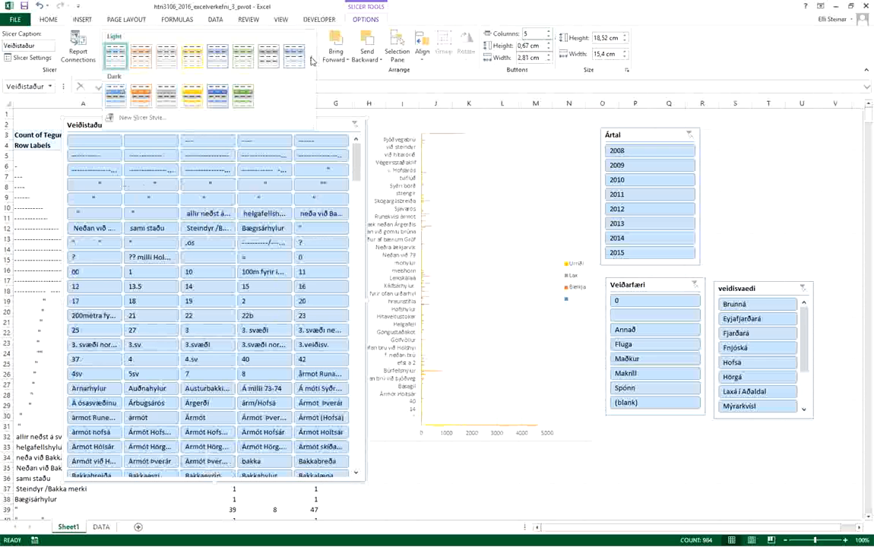
{"action": "left_click", "coordinate": [218, 96]}
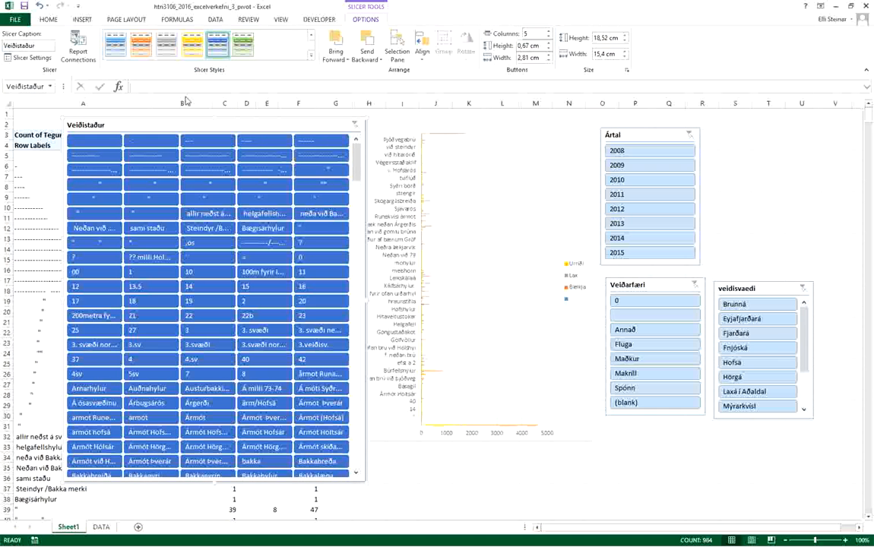
Set the Veiðistaður slicer to hide items with no data
{"action": "left_click", "coordinate": [29, 58]}
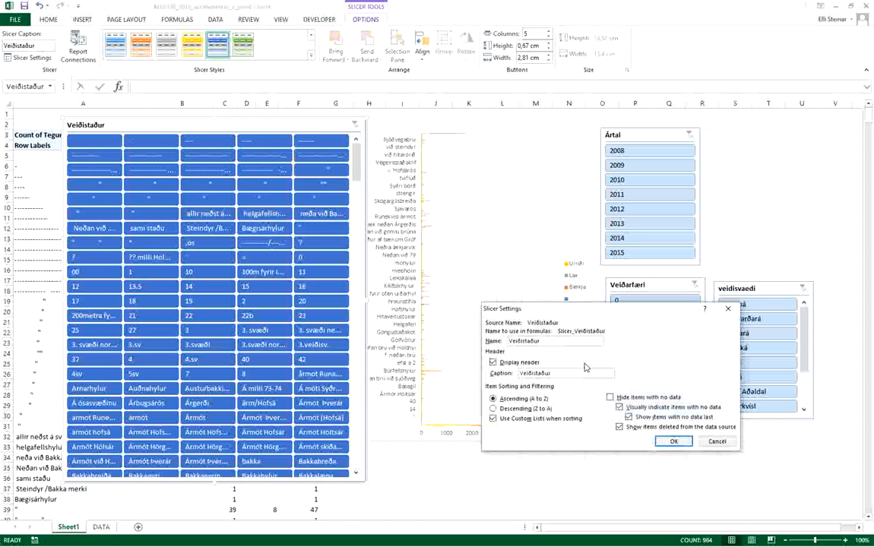
{"action": "left_click", "coordinate": [639, 398]}
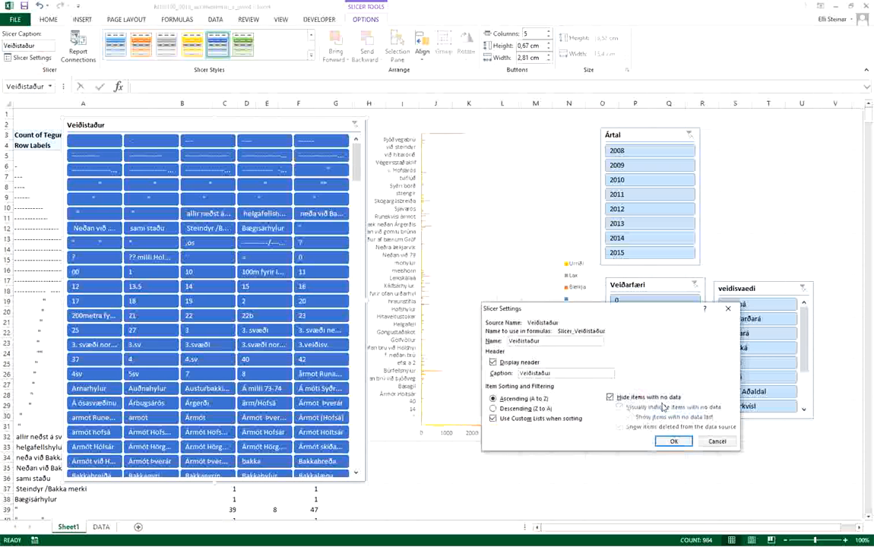
{"action": "left_click", "coordinate": [673, 442]}
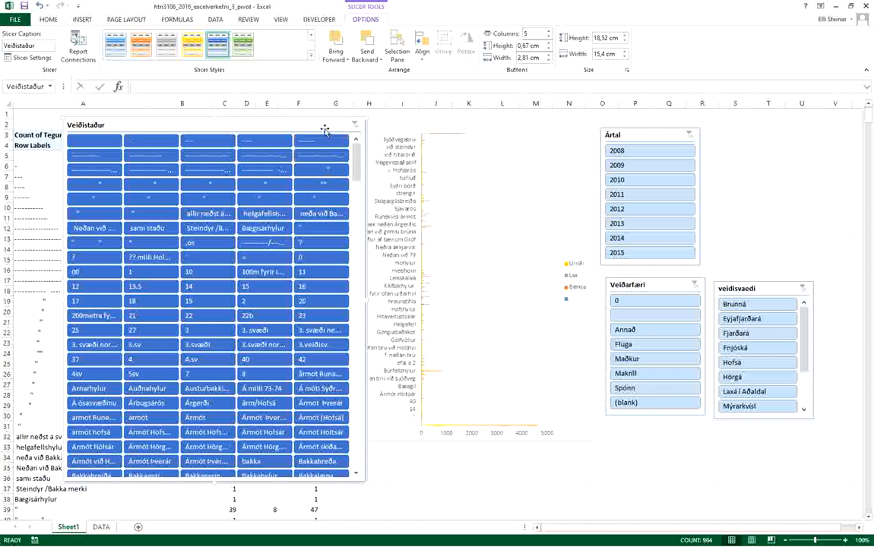
Nudge the Veiðistaður slicer slightly toward column A and check which PivotTables it is connected to
{"action": "left_click_drag", "start_coordinate": [325, 130], "coordinate": [306, 135]}
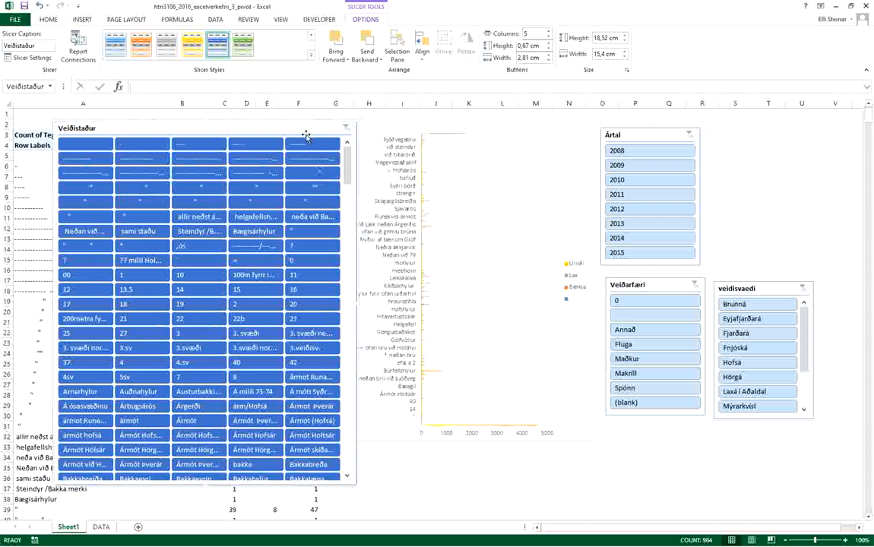
{"action": "left_click", "coordinate": [79, 50]}
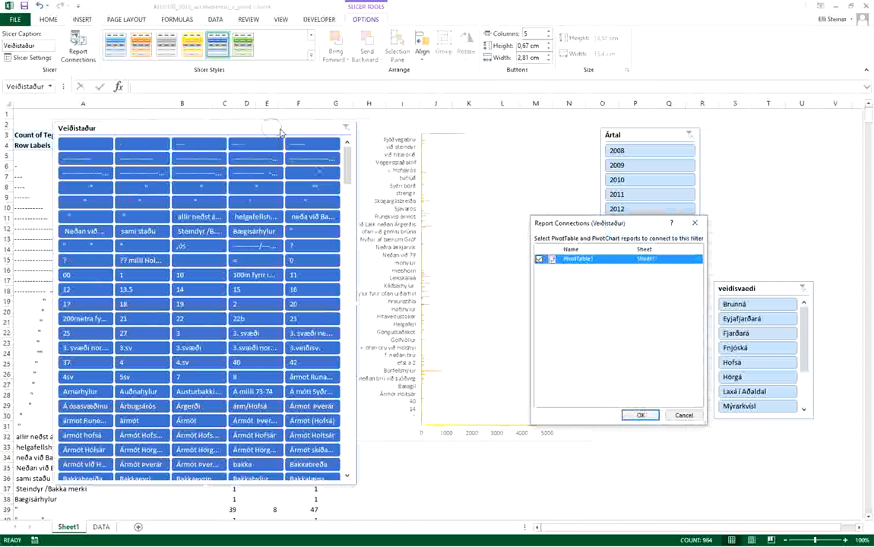
{"action": "left_click", "coordinate": [684, 415]}
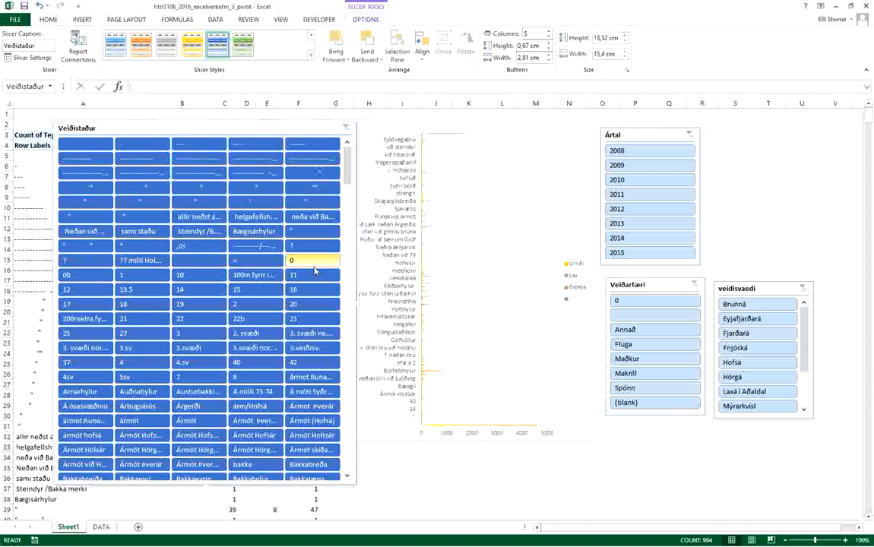
Filter the Veiðistaður slicer to the range of fishing spots from Arnarhylur through the final (blank) item
{"action": "left_click", "coordinate": [203, 222]}
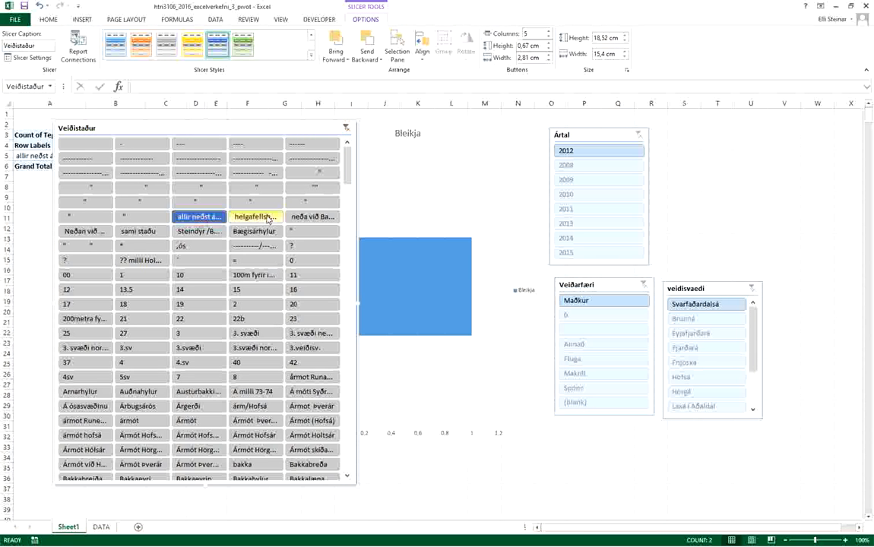
{"action": "mouse_move", "coordinate": [264, 221]}
{"action": "left_mouse_down"}
{"action": "mouse_move", "coordinate": [314, 236]}
{"action": "mouse_move", "coordinate": [254, 231]}
{"action": "left_mouse_up"}
{"action": "left_click", "coordinate": [80, 392]}
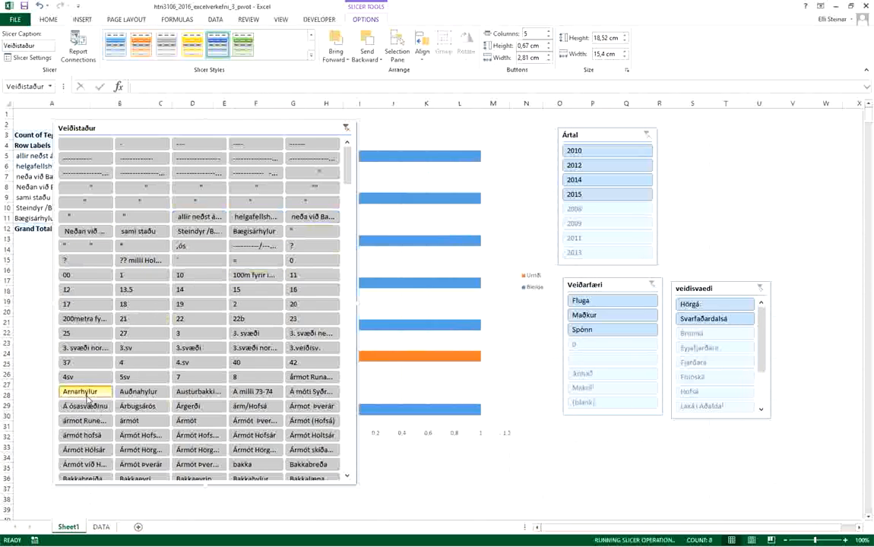
{"action": "scroll", "coordinate": [206, 433], "scroll_direction": "down", "scroll_amount": 10}
{"action": "scroll", "coordinate": [237, 408], "scroll_direction": "down", "scroll_amount": 15}
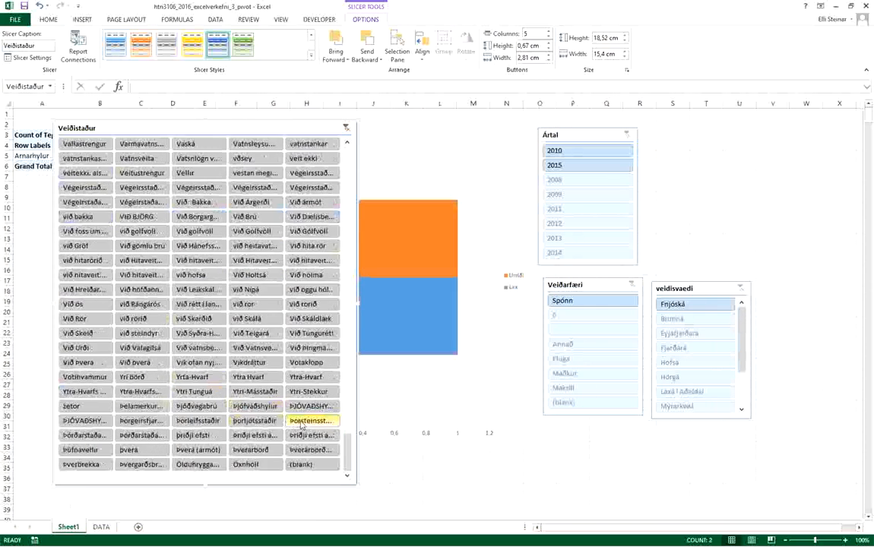
{"action": "left_click", "coordinate": [301, 463], "text": "shift"}
Add the named fishing spots Bægisárhylur, Steindyr, sami staðu, Neðan við, helgafellsh and neða við Ba to the Veiðistaður slicer selection
{"action": "scroll", "coordinate": [347, 443], "scroll_direction": "up", "scroll_amount": 20}
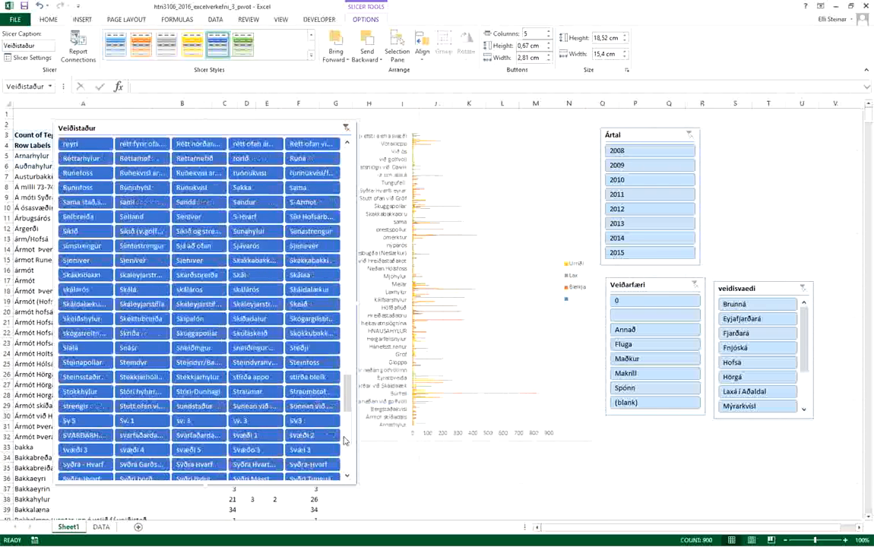
{"action": "scroll", "coordinate": [347, 443], "scroll_direction": "up", "scroll_amount": 10}
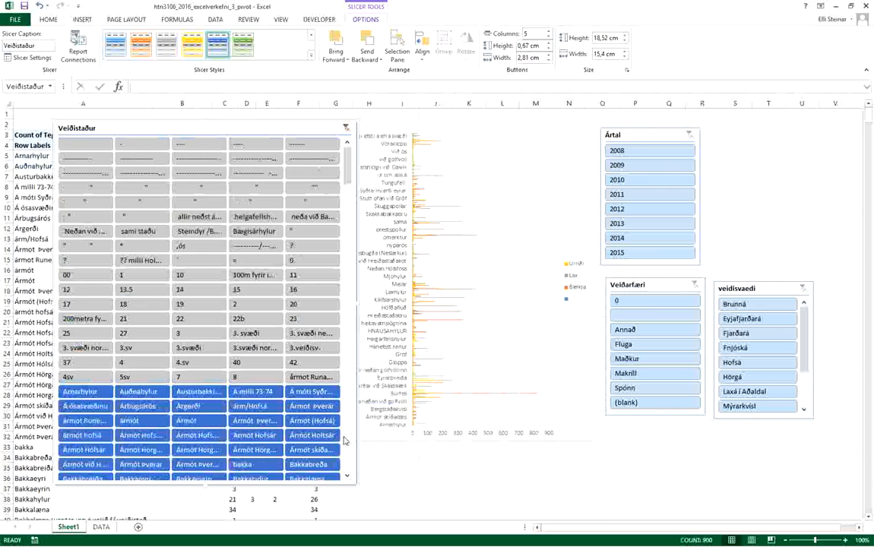
{"action": "left_click", "coordinate": [253, 232], "text": "ctrl"}
{"action": "left_click", "coordinate": [199, 231], "text": "ctrl"}
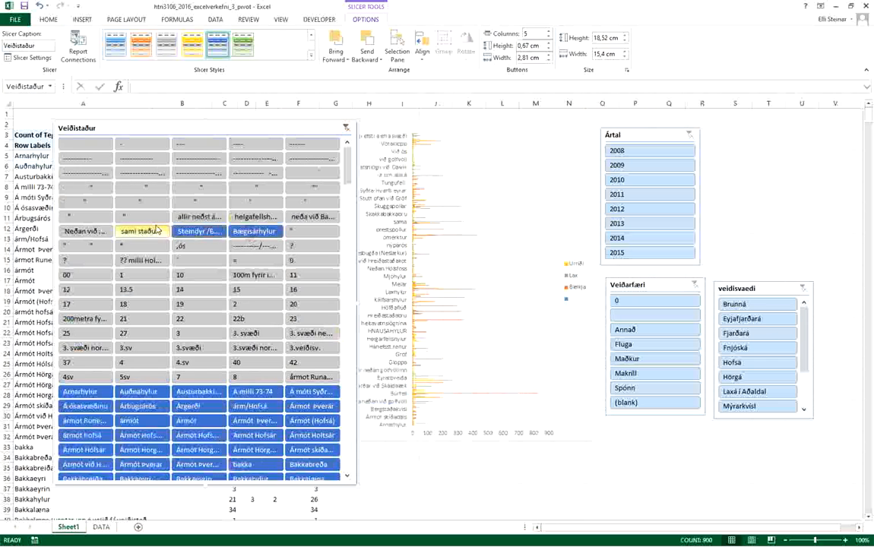
{"action": "left_click", "coordinate": [139, 231], "text": "ctrl"}
{"action": "left_click", "coordinate": [84, 231], "text": "ctrl"}
{"action": "left_click", "coordinate": [256, 217], "text": "ctrl"}
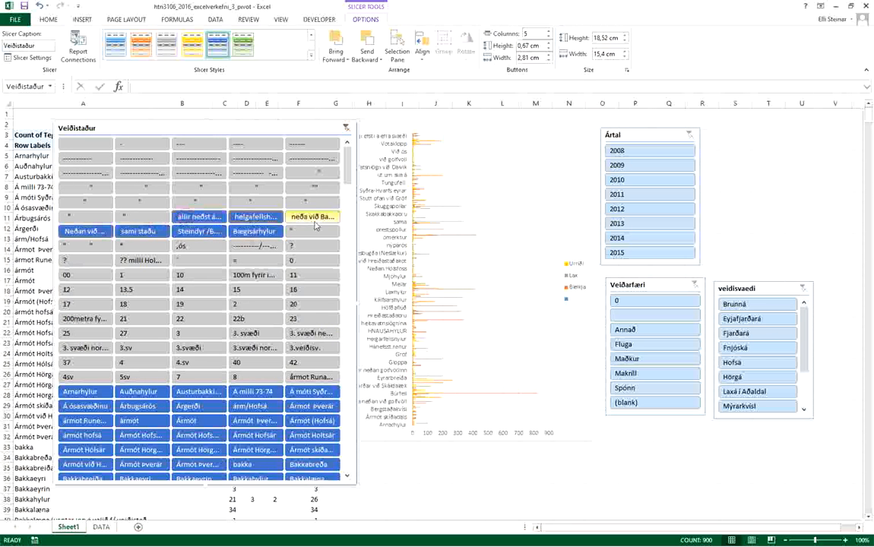
{"action": "left_click", "coordinate": [313, 217], "text": "ctrl"}
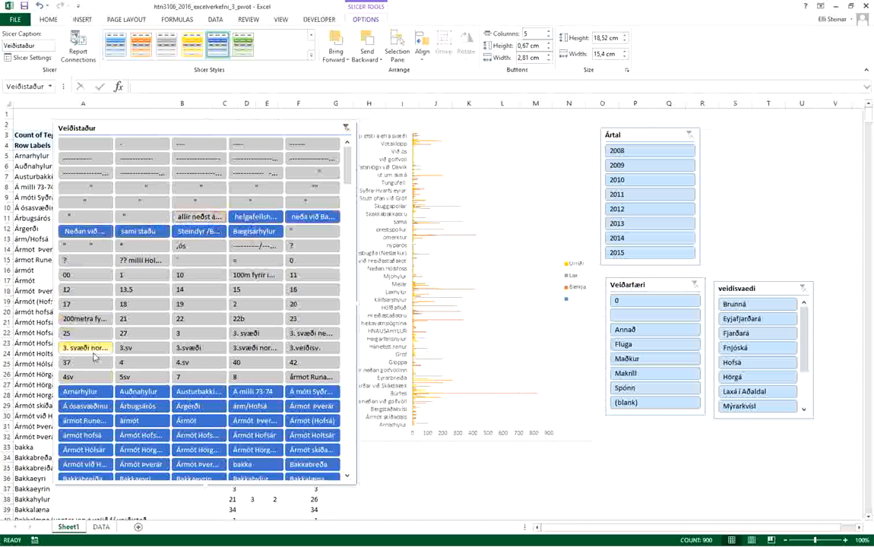
Also include the fishing spots 3.svæði nor, 3.veiðisv., 3. svæði ne and ármót Runakvísl in the Veiðistaður slicer selection
{"action": "left_click", "coordinate": [259, 348], "text": "ctrl"}
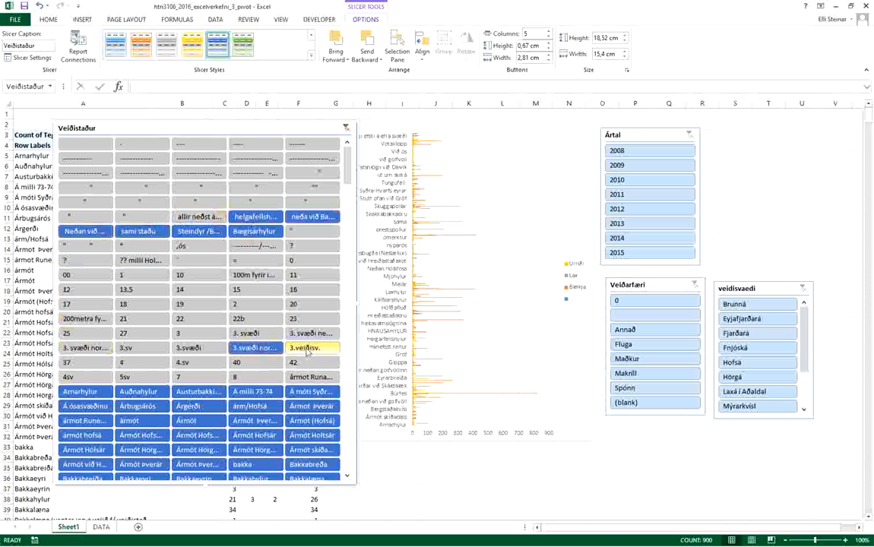
{"action": "left_click", "coordinate": [307, 346], "text": "ctrl"}
{"action": "left_click", "coordinate": [313, 333], "text": "ctrl"}
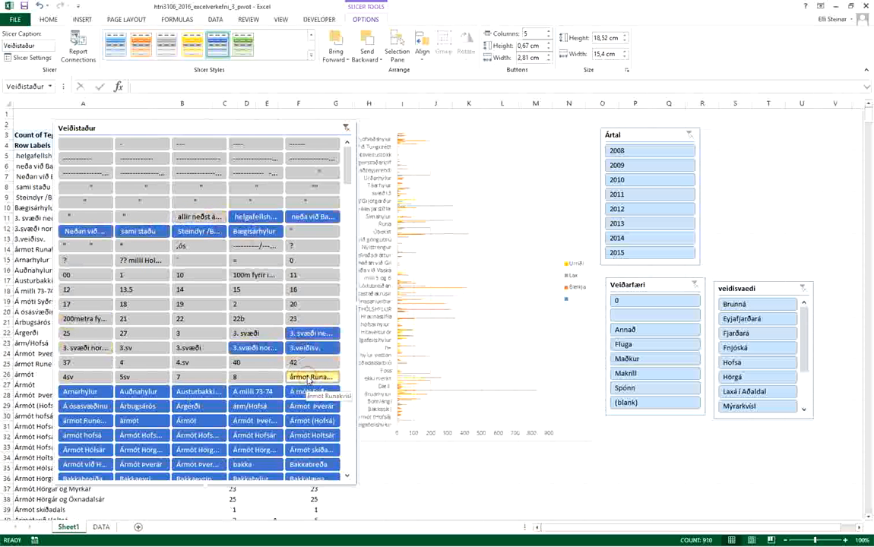
Extend the PivotChart's lower edge down to about row 36
{"action": "left_click", "coordinate": [371, 434]}
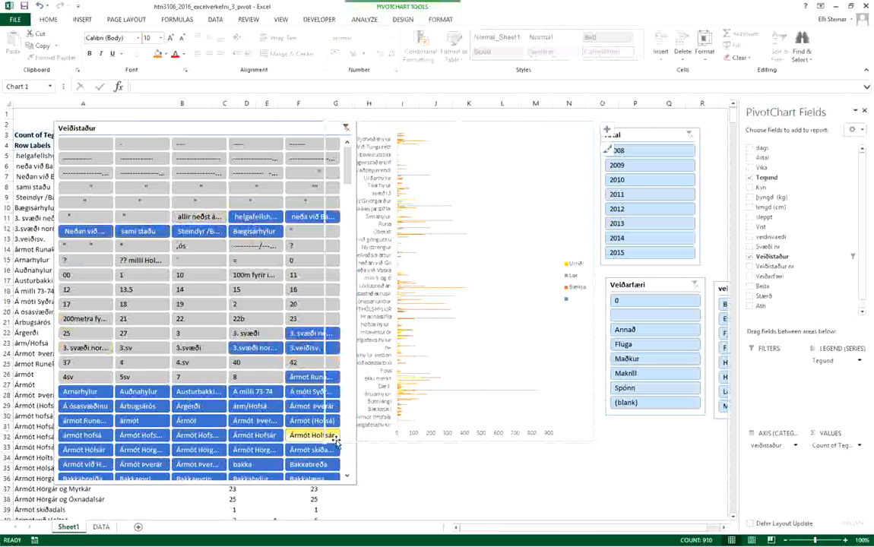
{"action": "left_click_drag", "start_coordinate": [425, 441], "coordinate": [426, 479]}
{"action": "right_click", "coordinate": [403, 183]}
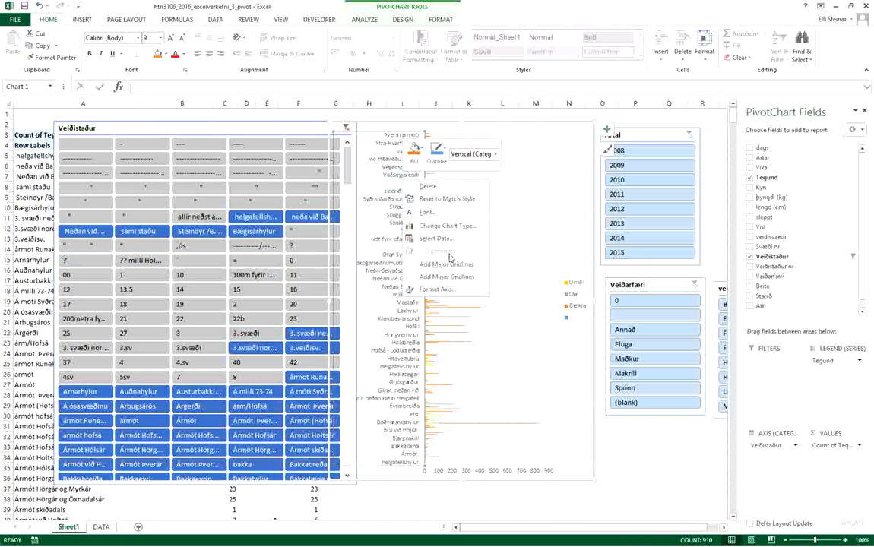
{"action": "left_click", "coordinate": [393, 272]}
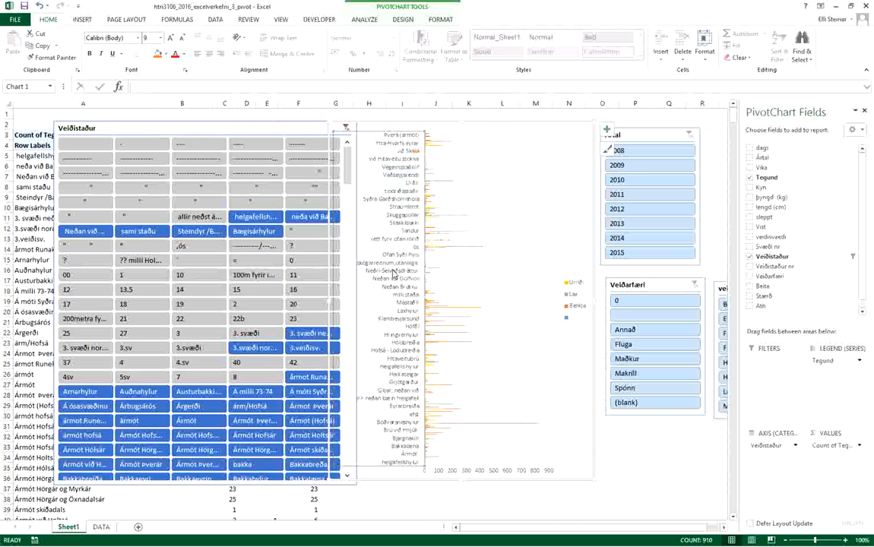
{"action": "right_click", "coordinate": [414, 155]}
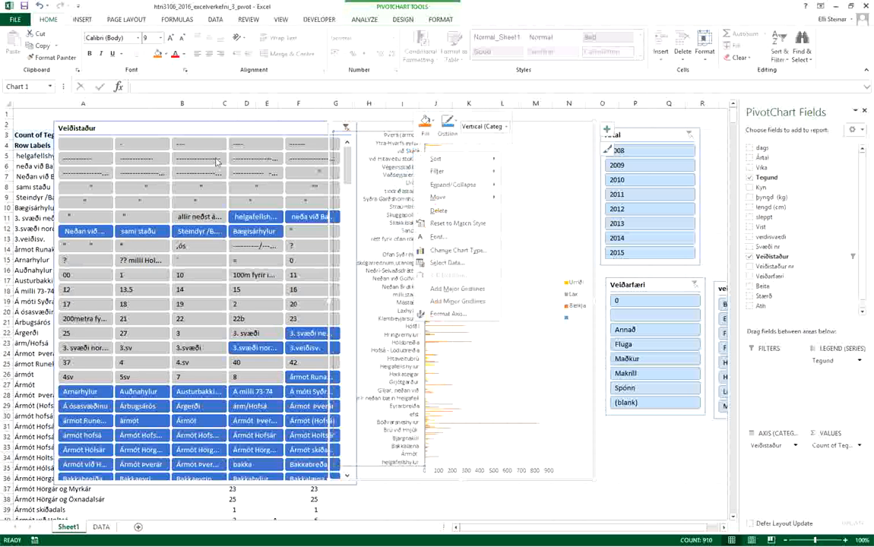
{"action": "left_click", "coordinate": [233, 130]}
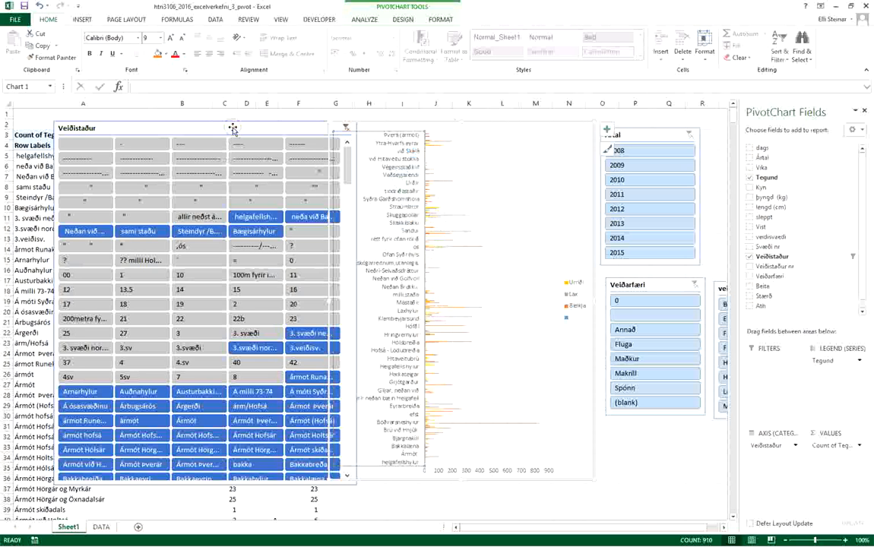
Set the Veiðistaður slicer's item sorting to Descending (Z to A)
{"action": "right_click", "coordinate": [234, 129]}
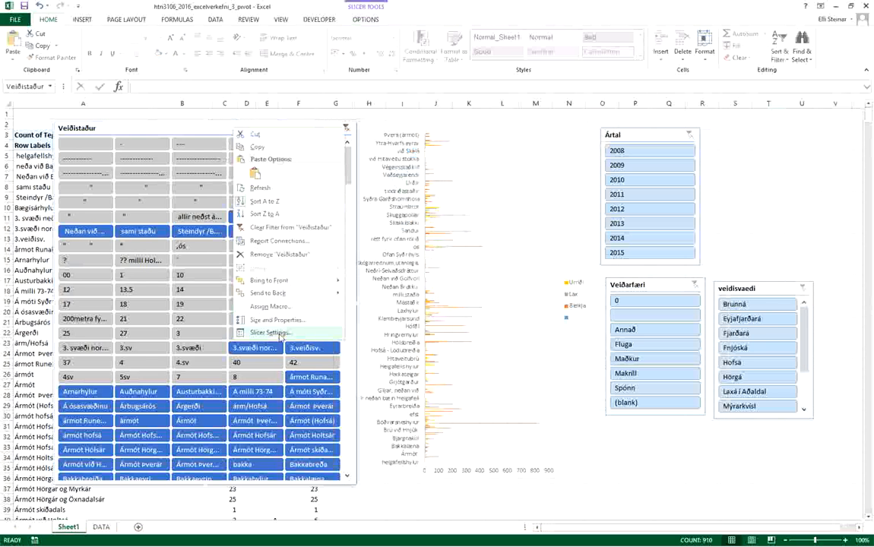
{"action": "left_click", "coordinate": [272, 333]}
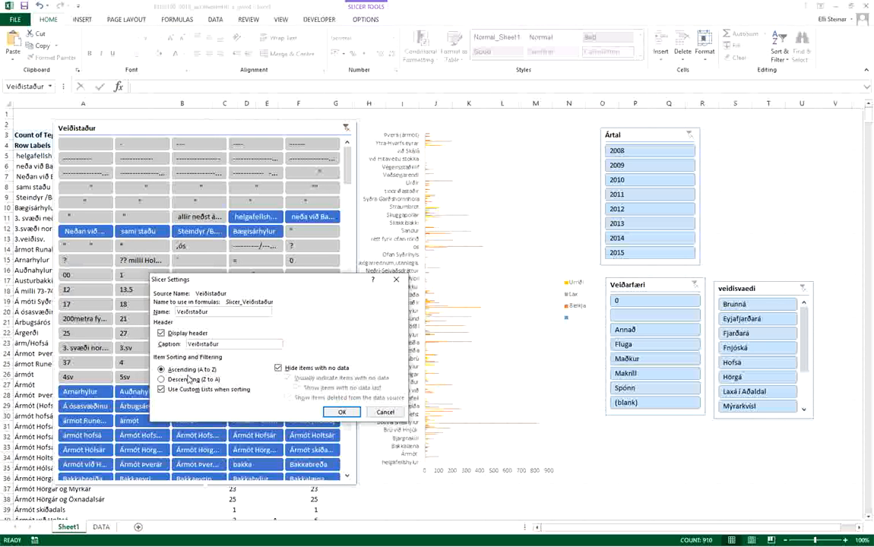
{"action": "left_click", "coordinate": [341, 412]}
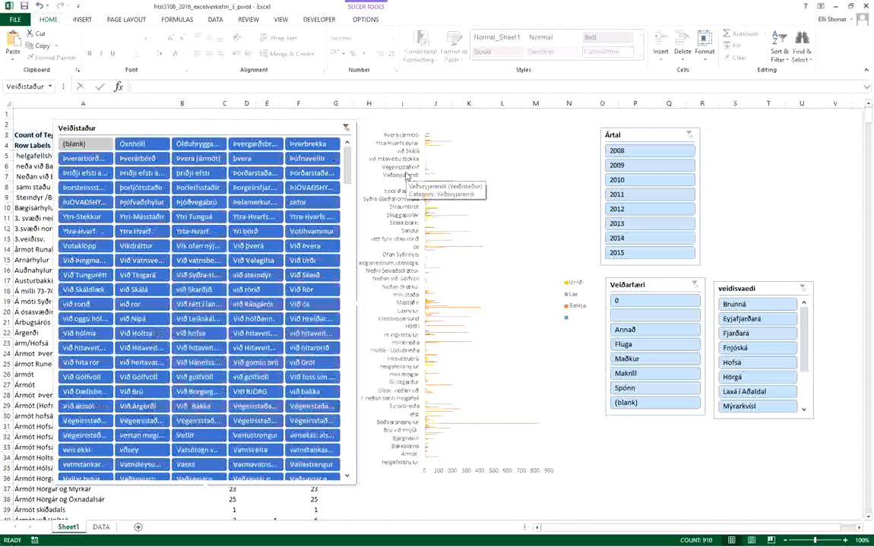
Sort the fishing spots on the PivotChart's vertical axis in ascending order by Count of Tegund
{"action": "left_click", "coordinate": [429, 144]}
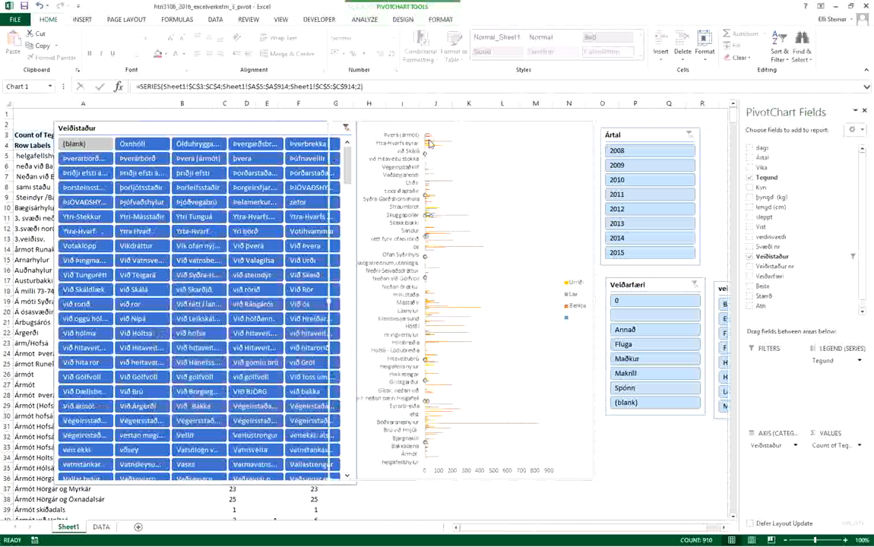
{"action": "right_click", "coordinate": [430, 144]}
{"action": "right_click", "coordinate": [417, 145]}
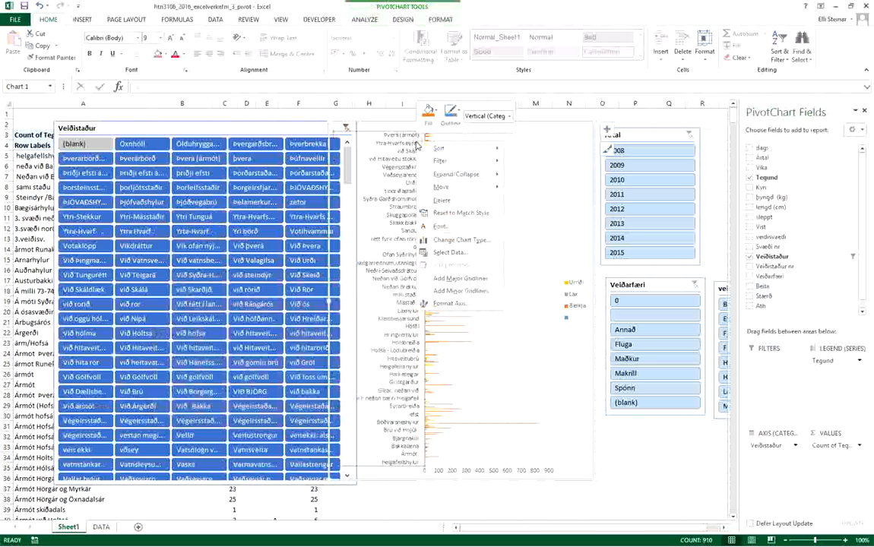
{"action": "mouse_move", "coordinate": [460, 149]}
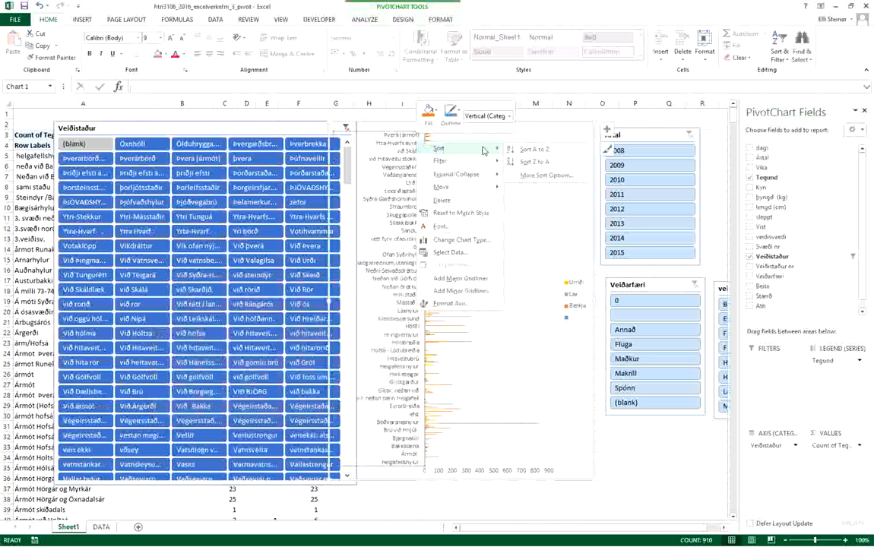
{"action": "left_click", "coordinate": [544, 180]}
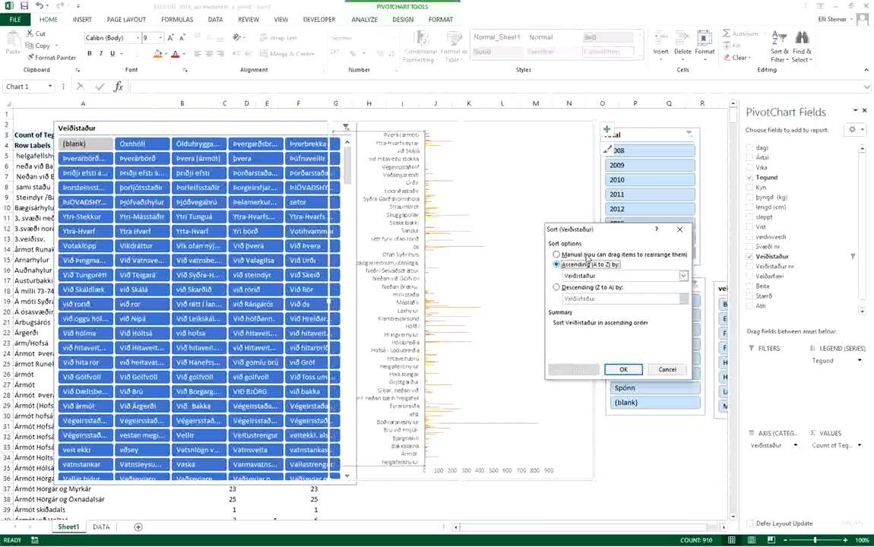
{"action": "left_click", "coordinate": [590, 276]}
{"action": "left_click", "coordinate": [589, 293]}
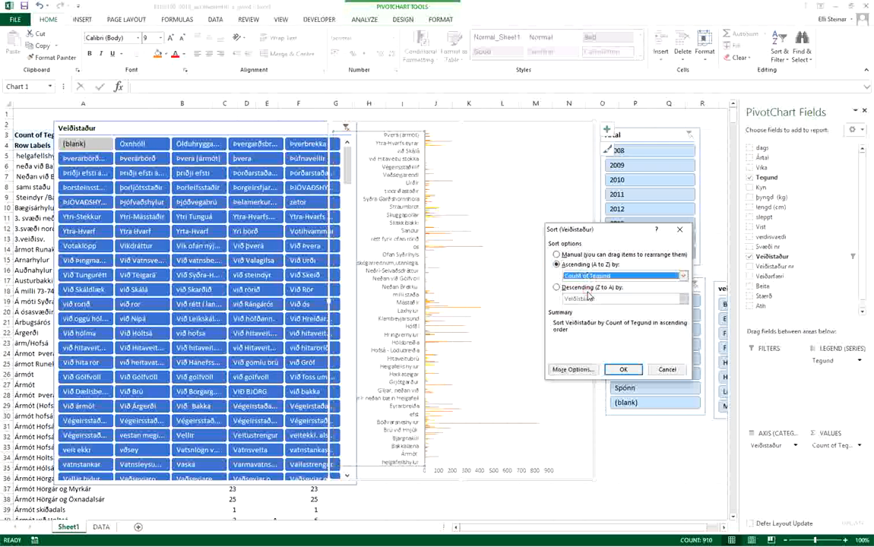
{"action": "left_click", "coordinate": [624, 370]}
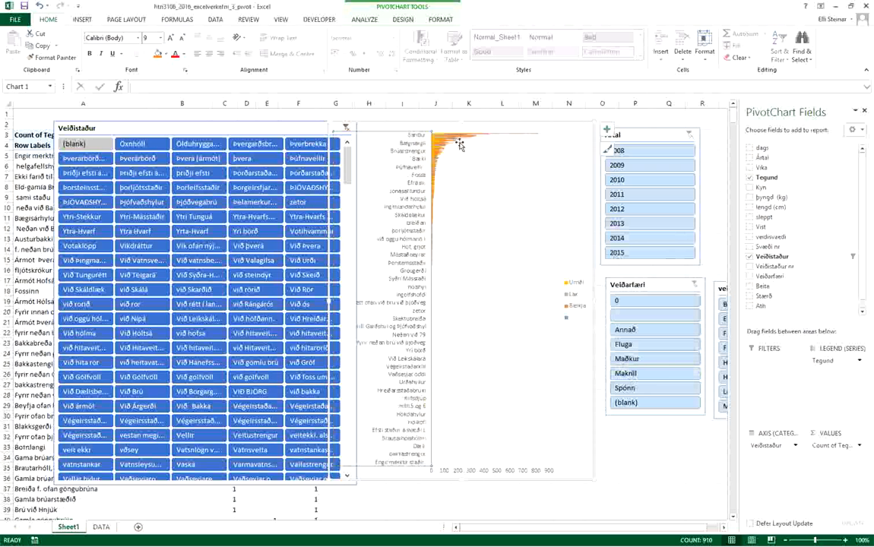
Sort the PivotChart's fishing spots alphabetically from Z to A
{"action": "right_click", "coordinate": [409, 143]}
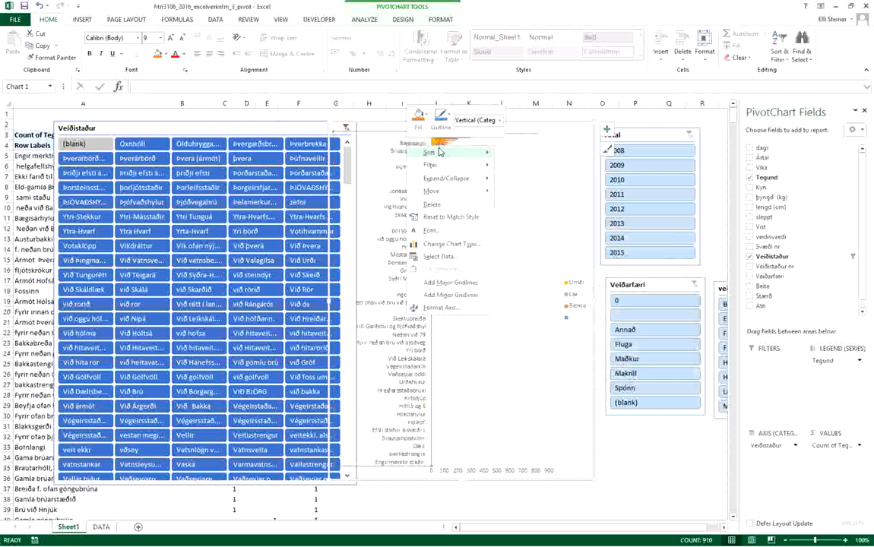
{"action": "mouse_move", "coordinate": [440, 152]}
{"action": "left_click", "coordinate": [526, 166]}
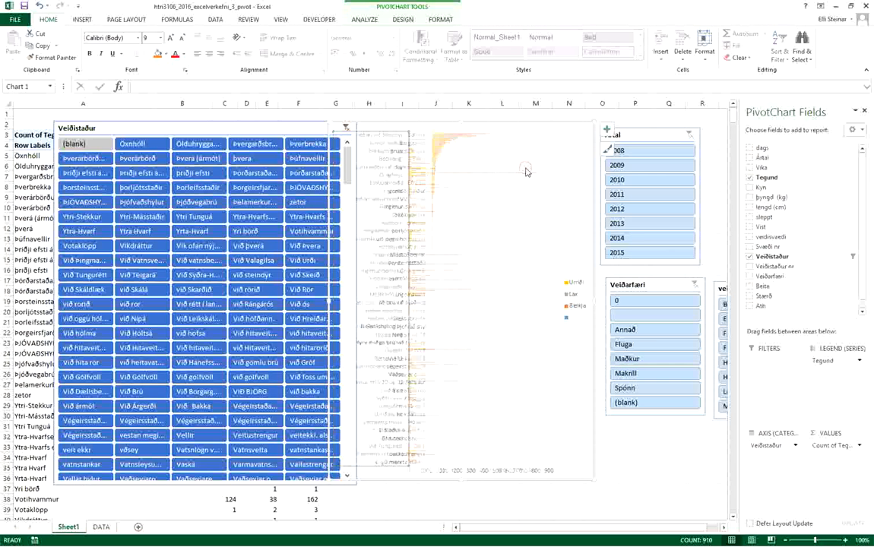
Sort the fishing spots on the PivotChart's vertical axis in descending order by Count of Tegund
{"action": "right_click", "coordinate": [392, 228]}
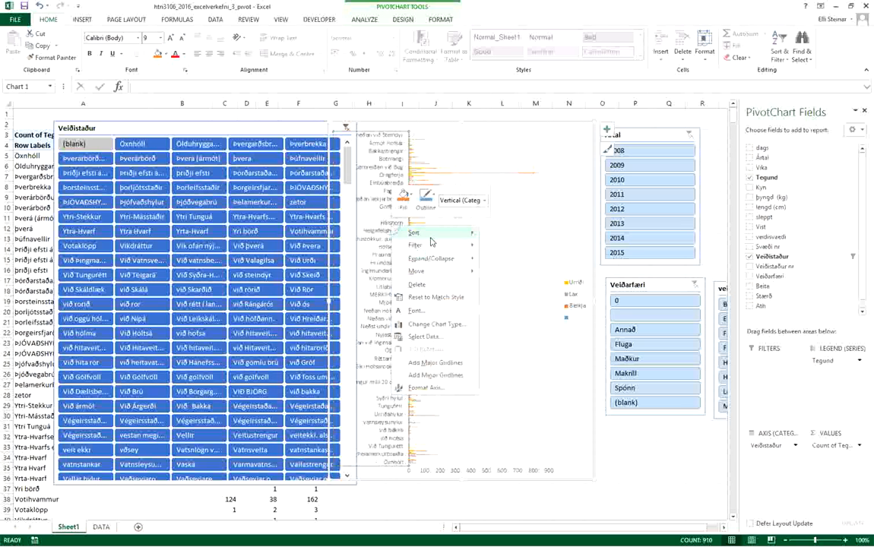
{"action": "mouse_move", "coordinate": [417, 233]}
{"action": "left_click", "coordinate": [465, 257]}
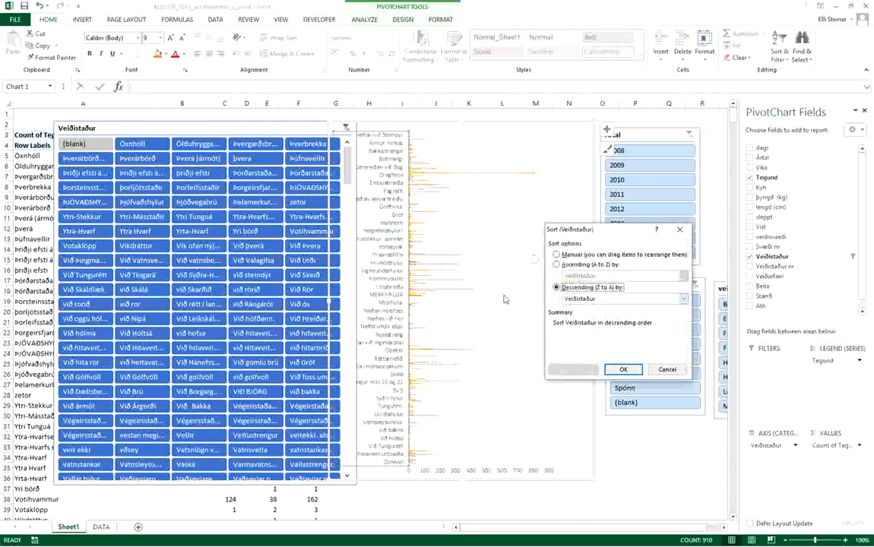
{"action": "left_click", "coordinate": [576, 265]}
{"action": "left_click", "coordinate": [579, 257]}
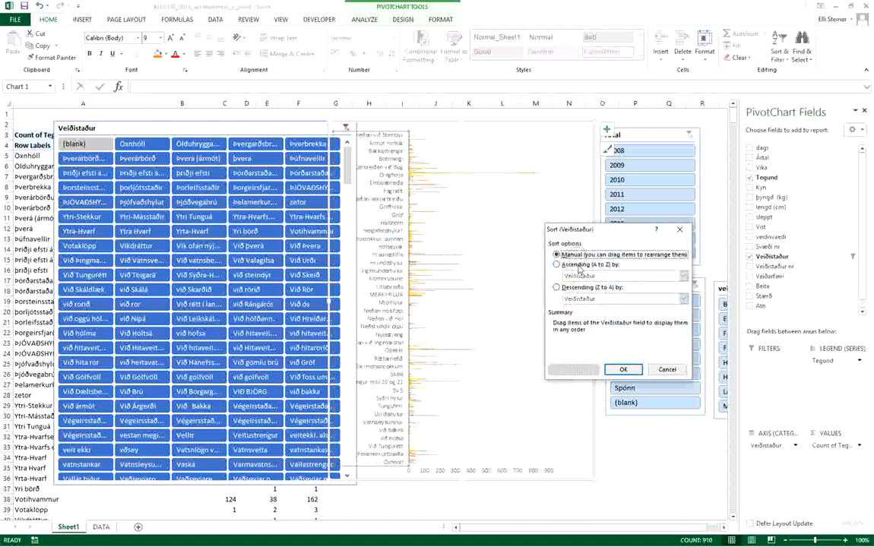
{"action": "left_click", "coordinate": [584, 287]}
{"action": "left_click", "coordinate": [605, 299]}
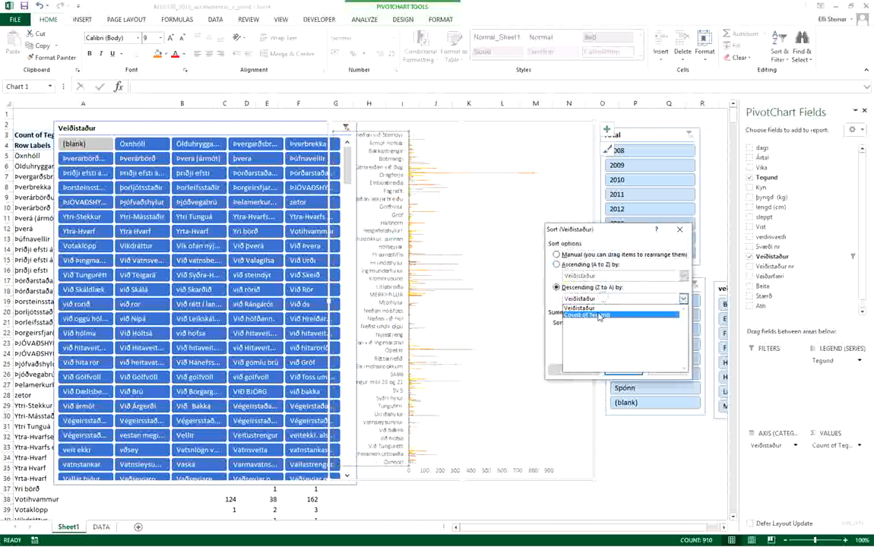
{"action": "left_click", "coordinate": [578, 314]}
{"action": "left_click", "coordinate": [630, 373]}
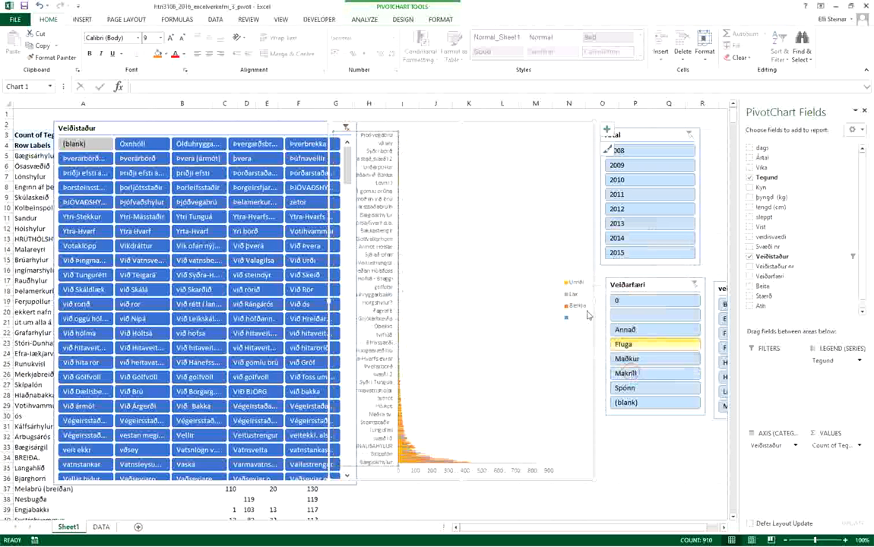
Apply a Top 10 filter to the fishing spots on the PivotChart's vertical axis
{"action": "right_click", "coordinate": [392, 390]}
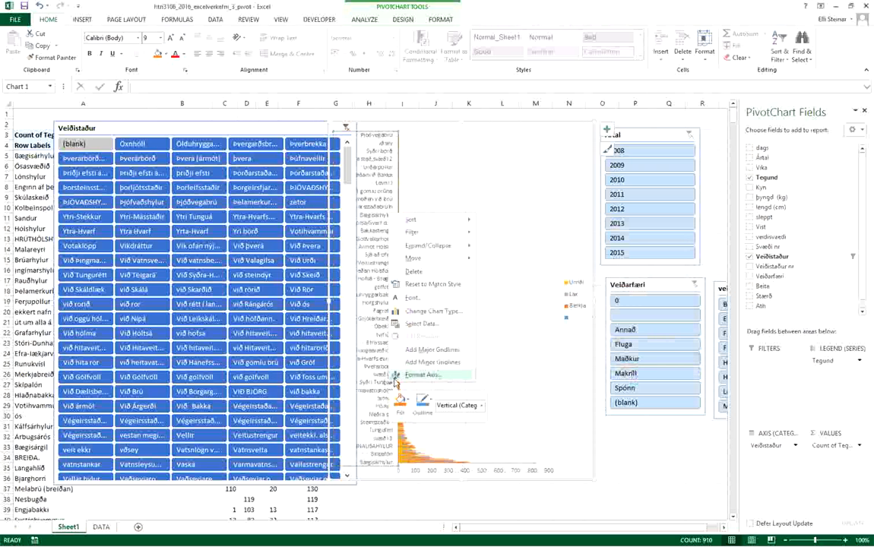
{"action": "mouse_move", "coordinate": [434, 238]}
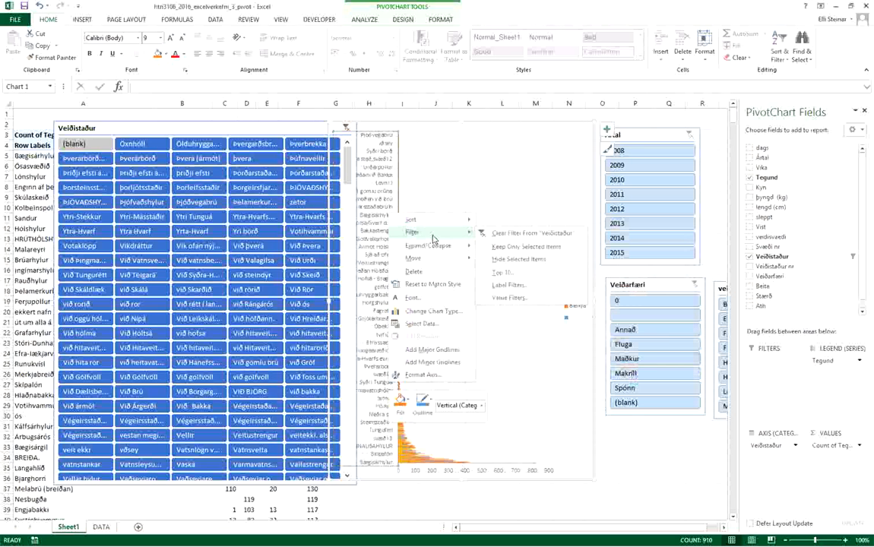
{"action": "left_click", "coordinate": [520, 274]}
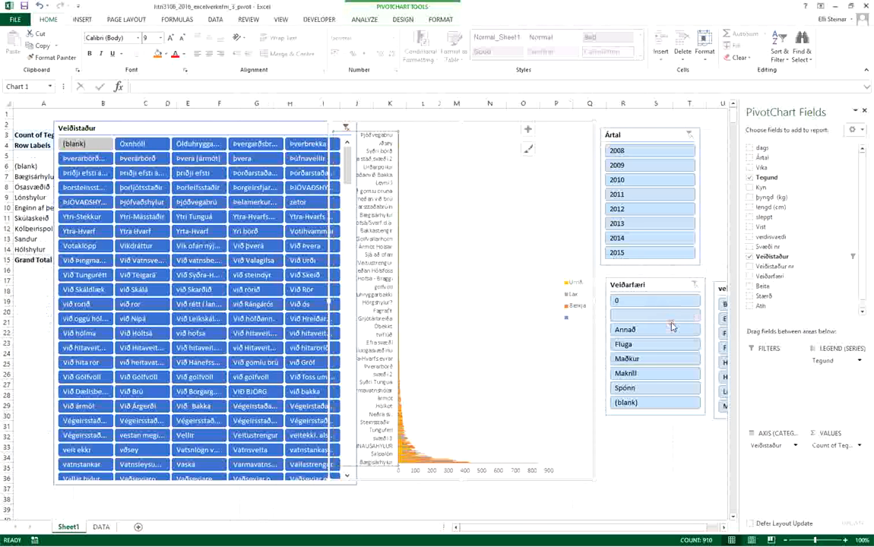
{"action": "left_click", "coordinate": [672, 322]}
Move the Veiðistaður slicer below row 10 to uncover the pivot table, and reposition the PivotChart beside it from about column J
{"action": "left_click_drag", "start_coordinate": [481, 448], "coordinate": [501, 383]}
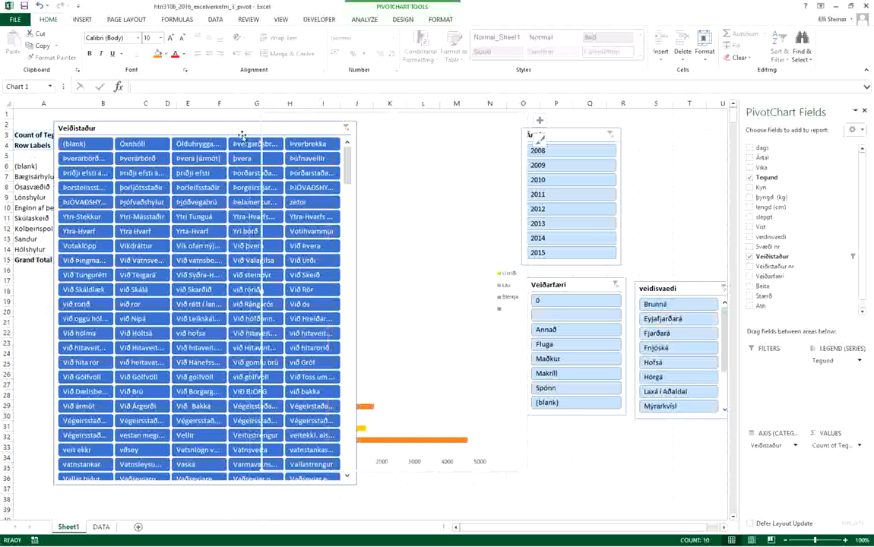
{"action": "left_click_drag", "start_coordinate": [283, 129], "coordinate": [241, 219]}
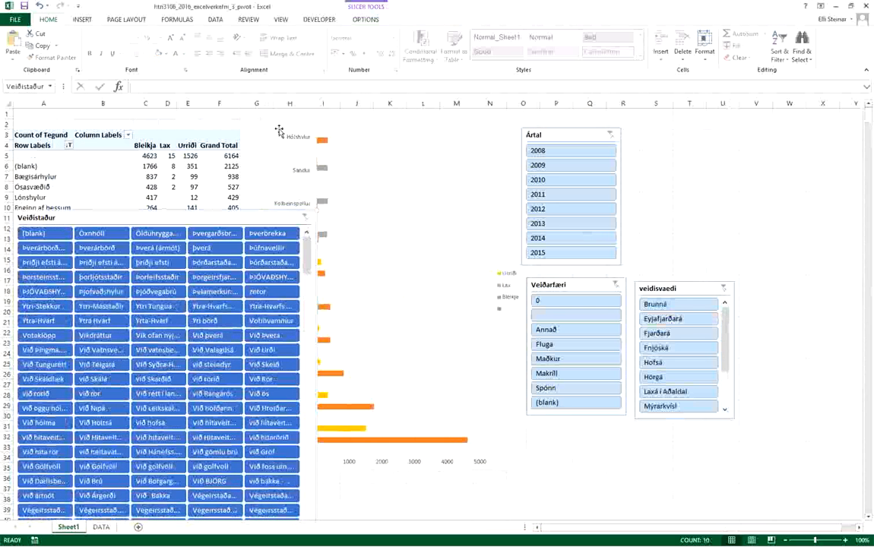
{"action": "left_click", "coordinate": [371, 140]}
Move the Ártal, Veiðarfæri and veidisvaedi slicers over to the pivot table area and shift the PivotChart to about columns K to S
{"action": "left_click_drag", "start_coordinate": [520, 135], "coordinate": [103, 124]}
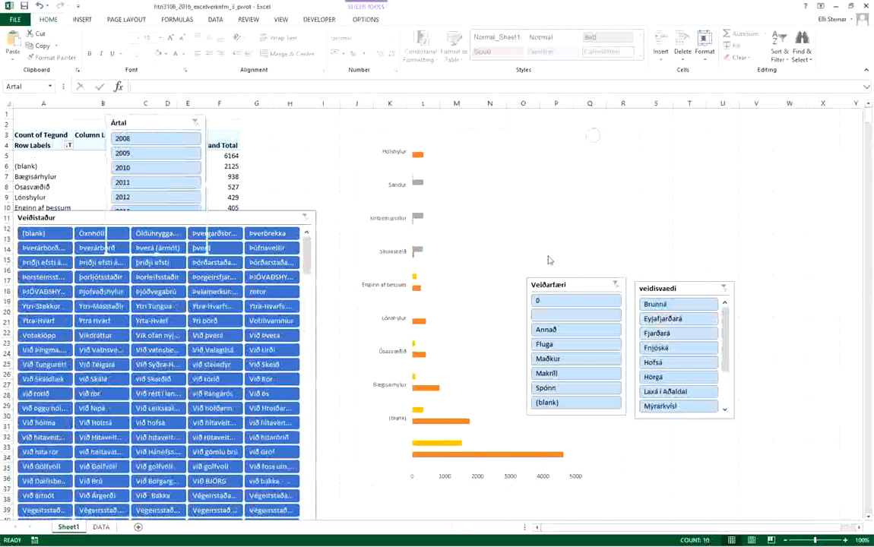
{"action": "left_click_drag", "start_coordinate": [574, 286], "coordinate": [118, 140]}
{"action": "left_click_drag", "start_coordinate": [682, 288], "coordinate": [171, 310]}
{"action": "left_click", "coordinate": [617, 456]}
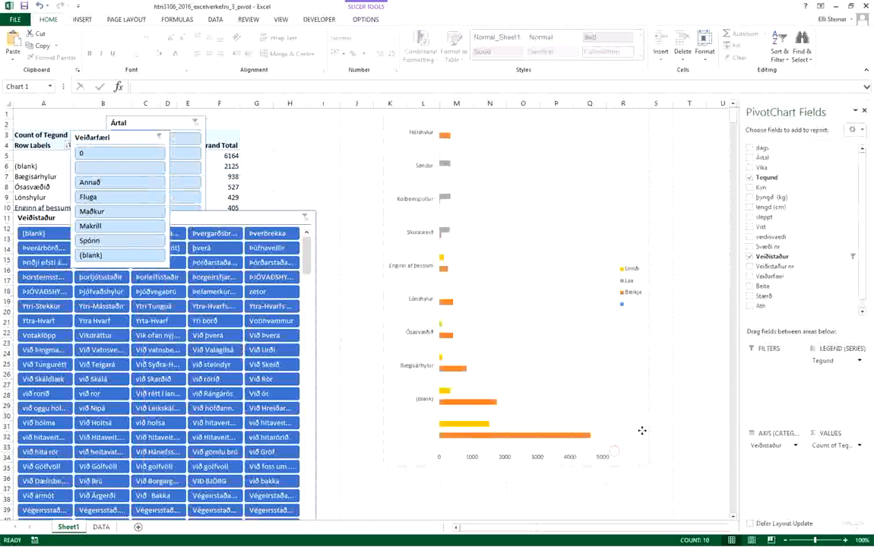
Enlarge the PivotChart to about column T and spread out the Veiðarfæri, Ártal and Veiðistaður slicers, placing Veiðistaður from about row 33
{"action": "left_click_drag", "start_coordinate": [667, 457], "coordinate": [685, 447]}
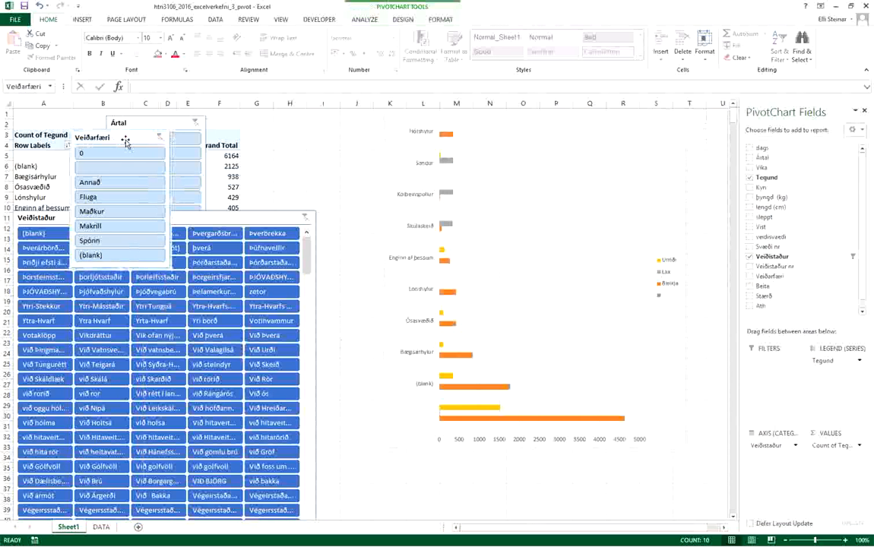
{"action": "left_click_drag", "start_coordinate": [125, 138], "coordinate": [273, 133]}
{"action": "left_click_drag", "start_coordinate": [178, 125], "coordinate": [109, 132]}
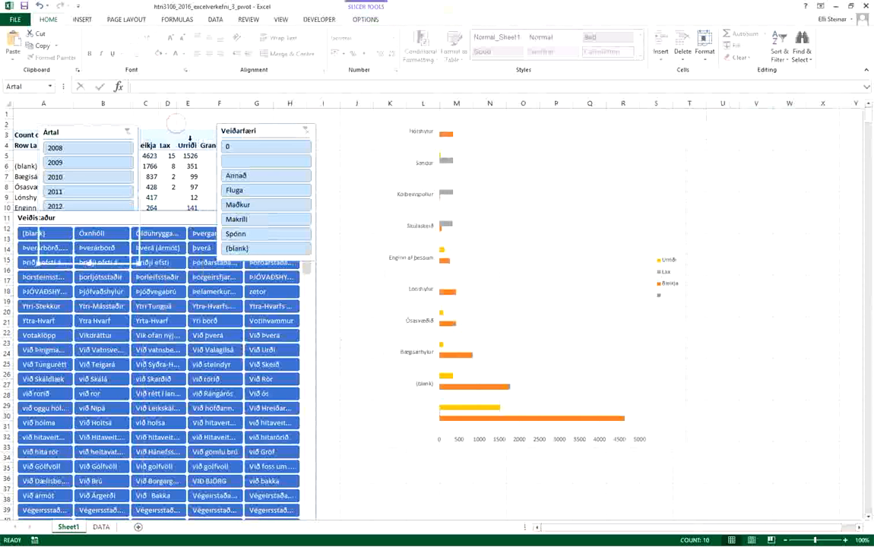
{"action": "left_click_drag", "start_coordinate": [156, 218], "coordinate": [156, 450]}
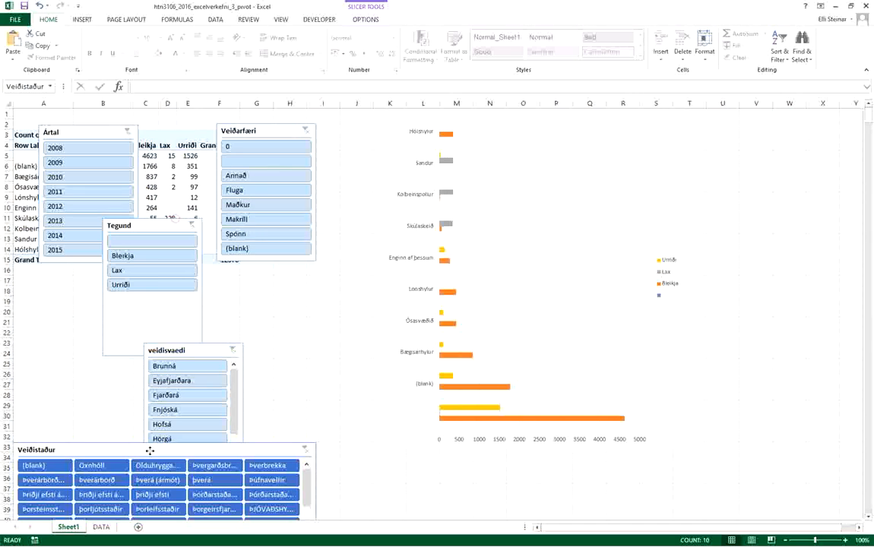
Filter the PivotChart to Bleikja in Fnjóská, and place the veidisvaedi and Tegund slicers side by side above the Veiðistaður slicer
{"action": "left_click", "coordinate": [158, 255]}
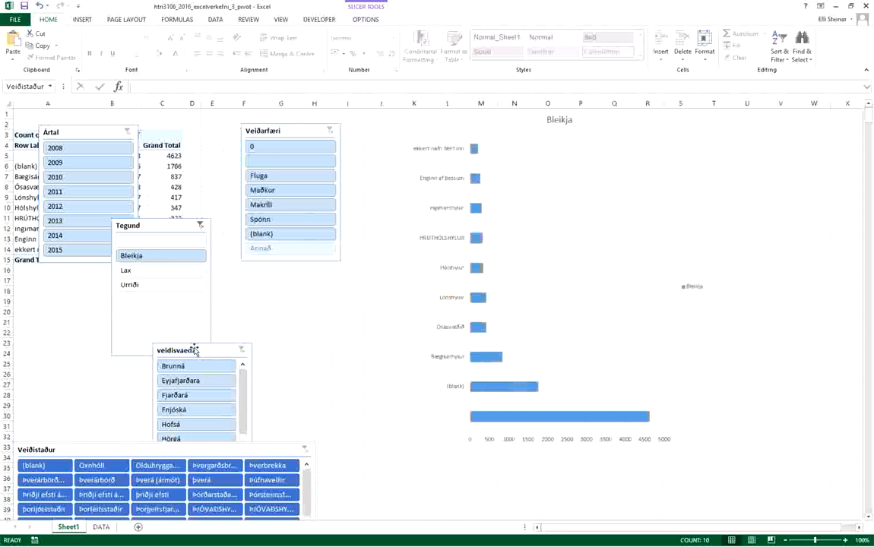
{"action": "left_click", "coordinate": [185, 411]}
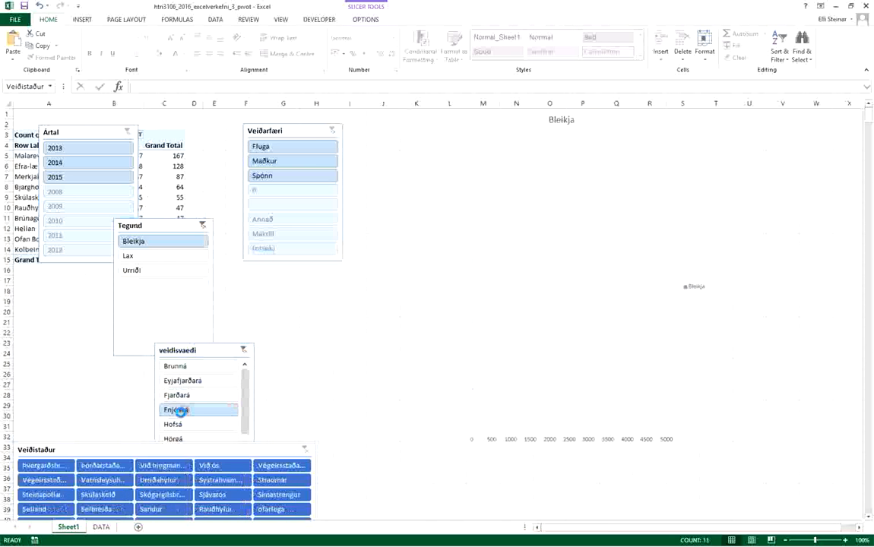
{"action": "left_click_drag", "start_coordinate": [231, 350], "coordinate": [285, 310]}
{"action": "left_click_drag", "start_coordinate": [170, 226], "coordinate": [124, 295]}
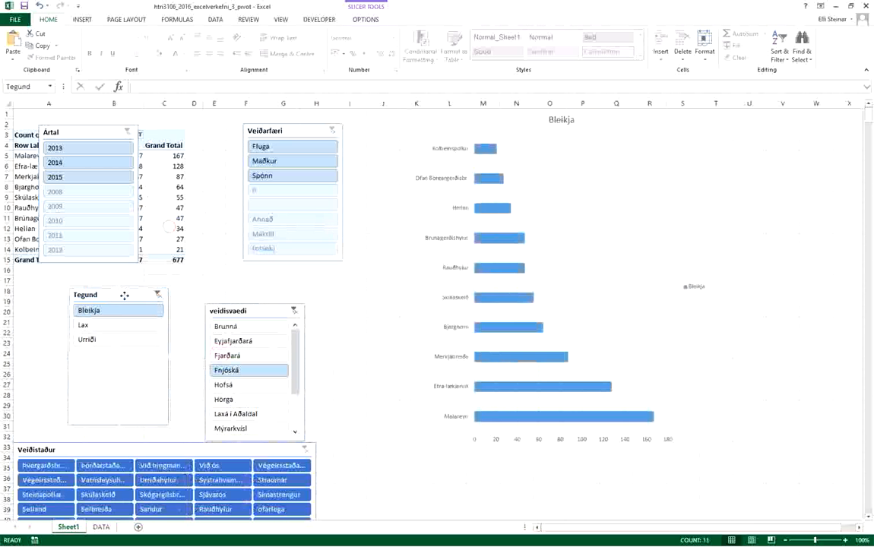
Filter the PivotChart to Urriði for 2014 and 2015, trying Laxá í Aðaldal before selecting Fnjóská together with Eyjafjarðará in veidisvaedi
{"action": "left_click", "coordinate": [106, 341]}
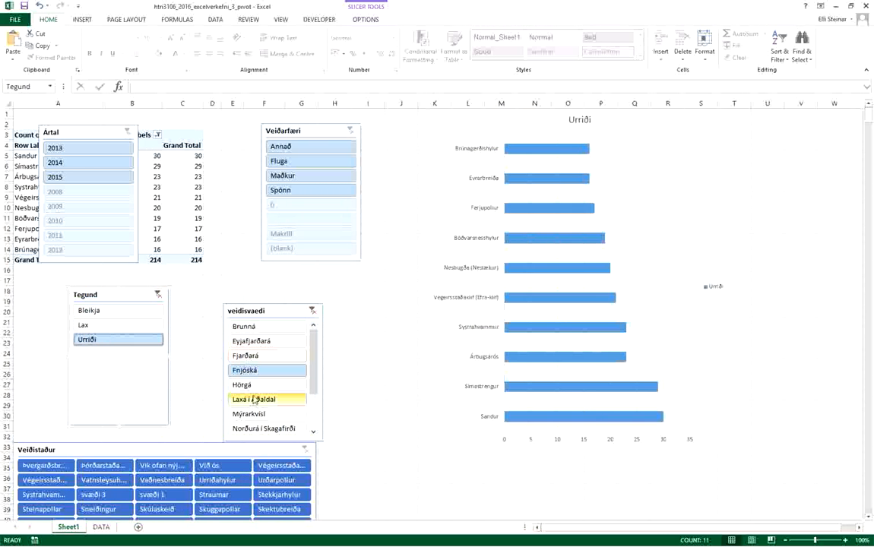
{"action": "left_click", "coordinate": [253, 399]}
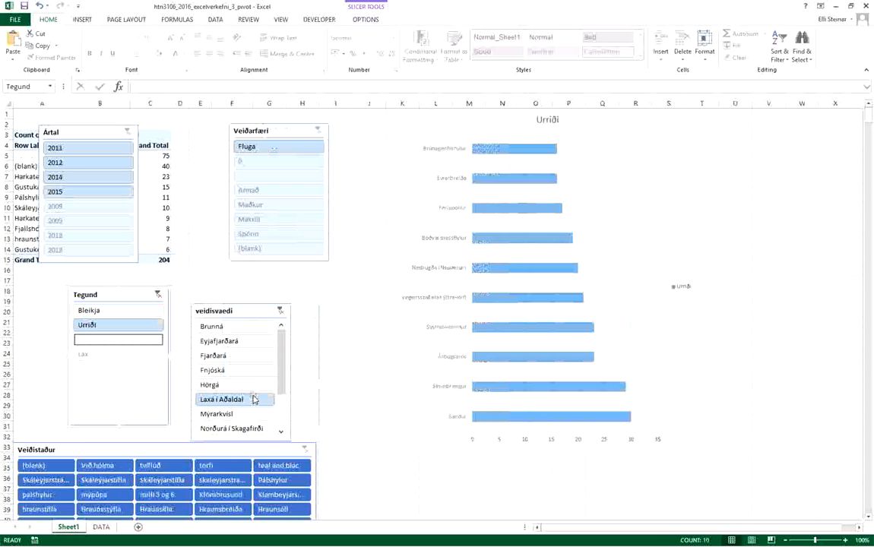
{"action": "left_click", "coordinate": [71, 191]}
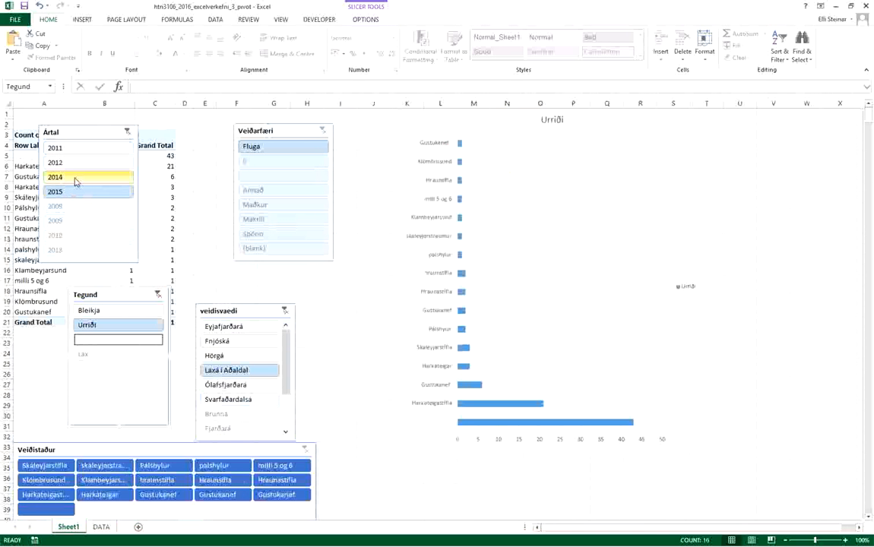
{"action": "left_click", "coordinate": [73, 177], "text": "ctrl"}
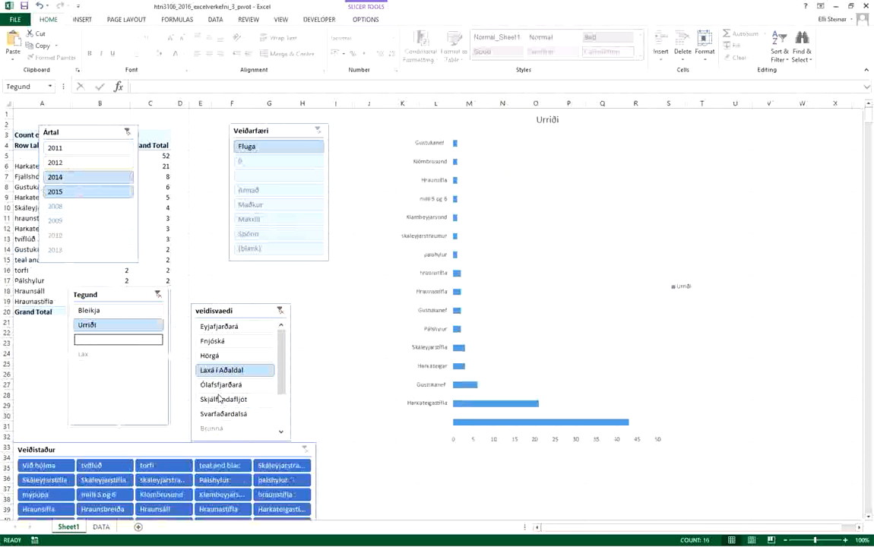
{"action": "left_click", "coordinate": [228, 341]}
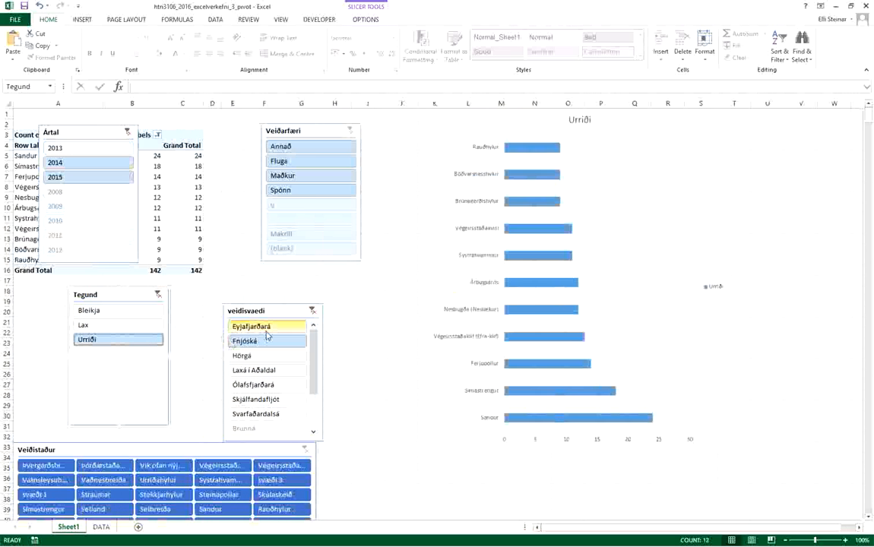
{"action": "left_click", "coordinate": [115, 311], "text": "ctrl"}
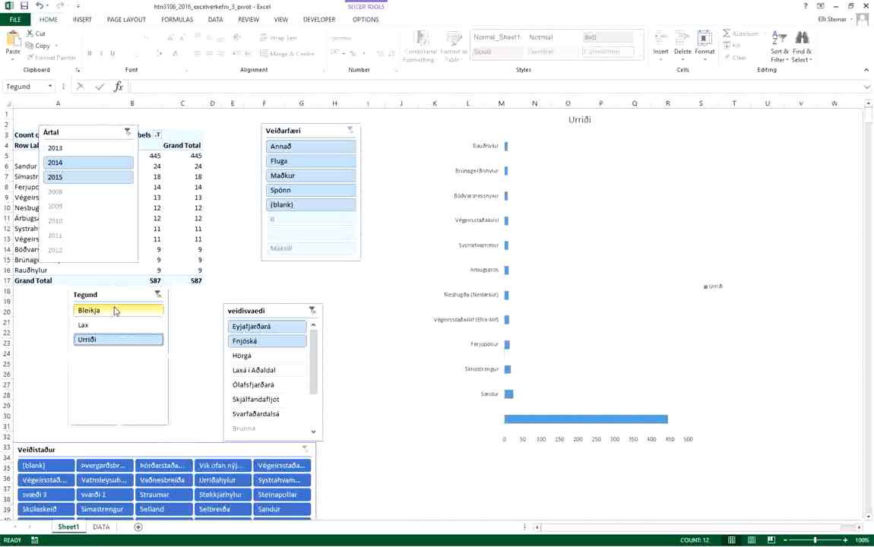
Switch to the Moodle assignment page in the browser and read items 4 and 5 on weeks by species and length classes
{"action": "key", "text": "alt+Tab"}
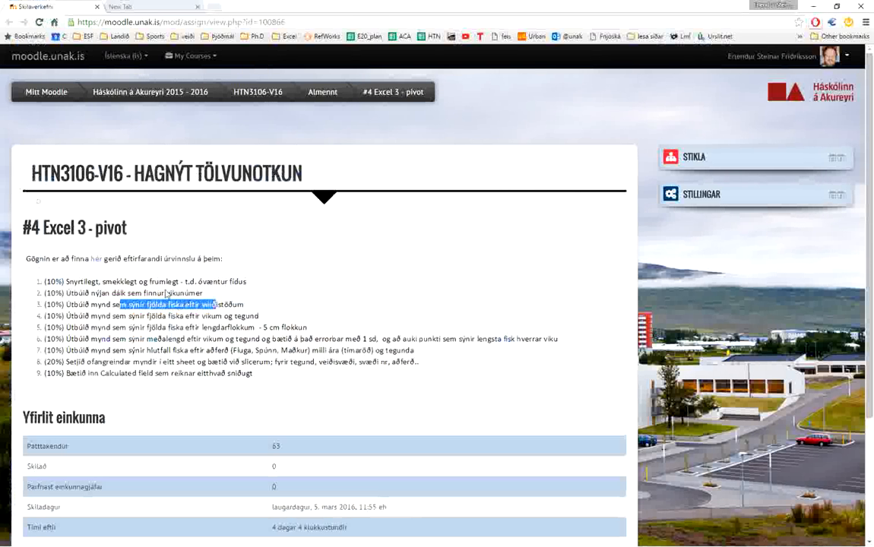
{"action": "left_click_drag", "start_coordinate": [128, 315], "coordinate": [256, 316]}
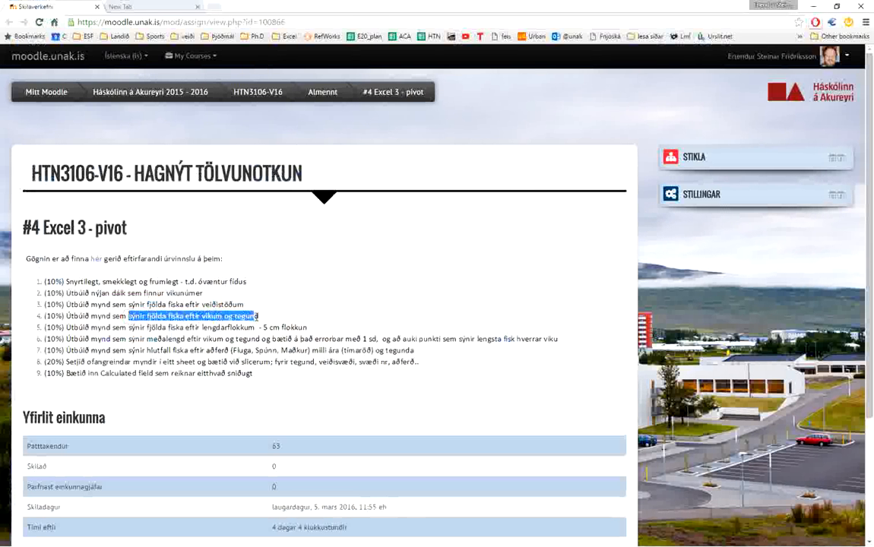
{"action": "left_click_drag", "start_coordinate": [161, 328], "coordinate": [291, 329]}
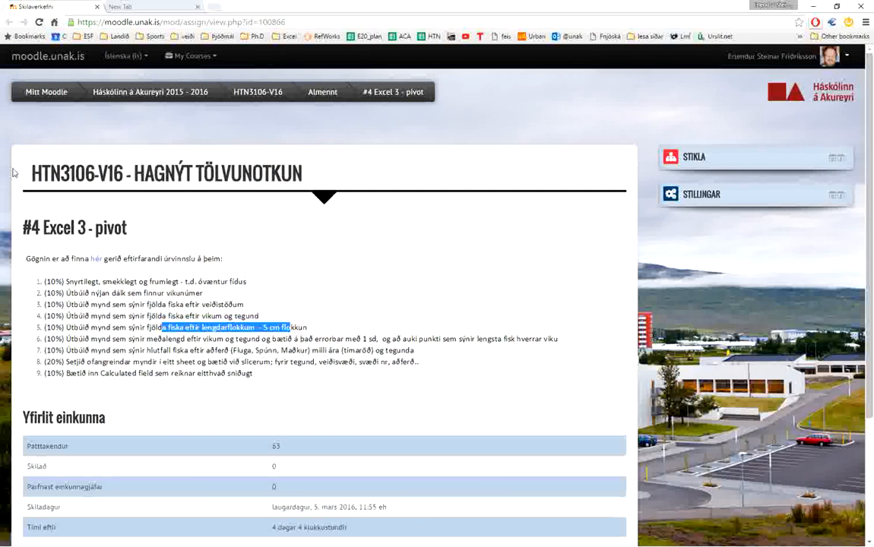
Return to Excel and create a PivotTable on a new worksheet from the table on the DATA sheet
{"action": "key", "text": "alt+Tab"}
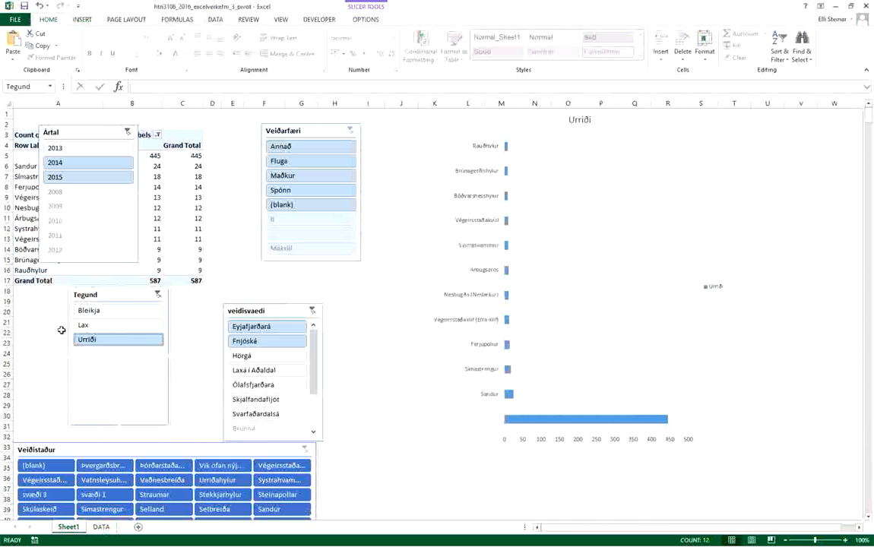
{"action": "left_click", "coordinate": [103, 527]}
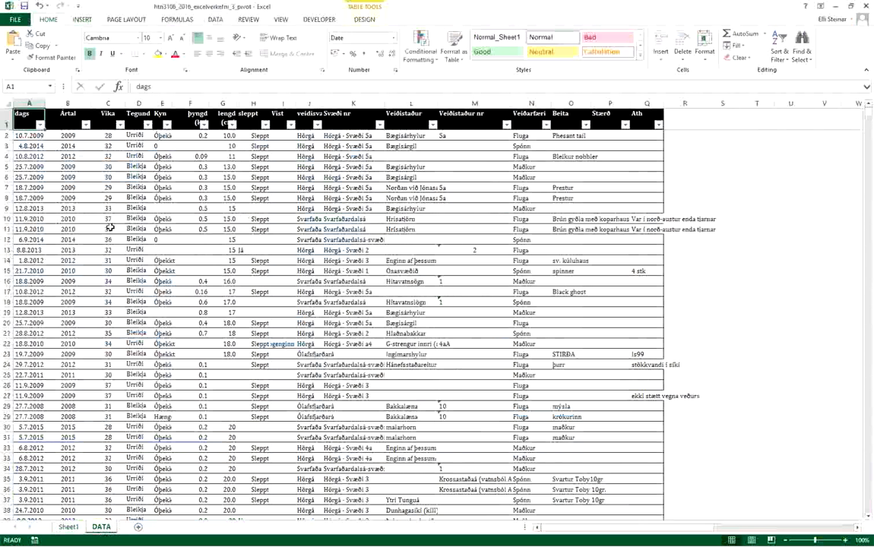
{"action": "left_click", "coordinate": [36, 209]}
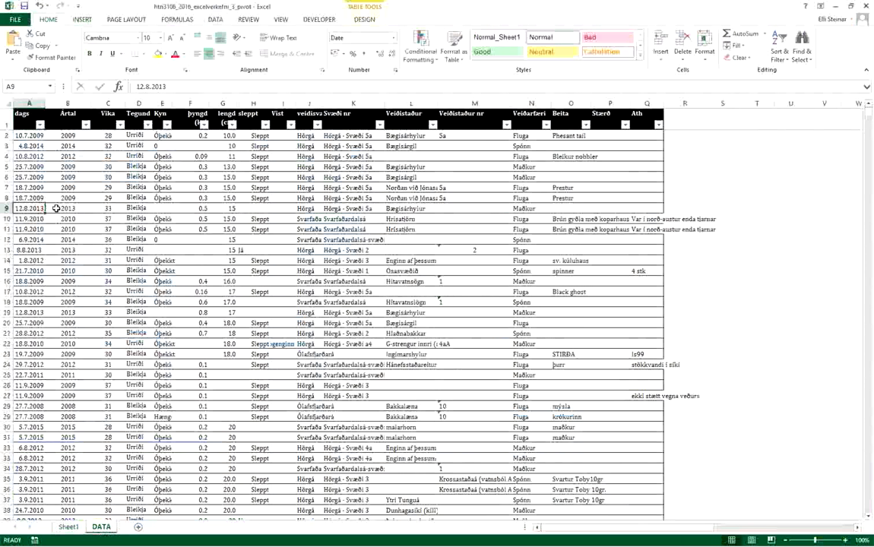
{"action": "left_click", "coordinate": [82, 20]}
{"action": "left_click", "coordinate": [17, 44]}
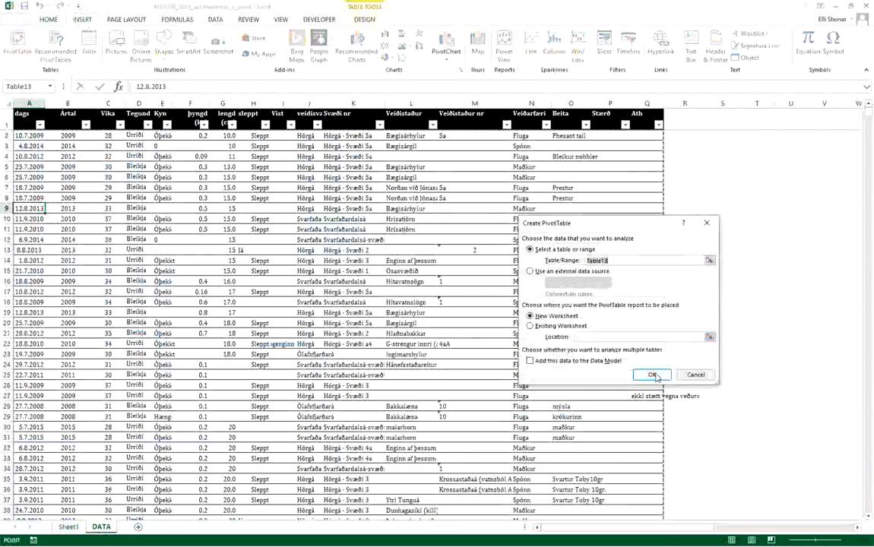
{"action": "left_click", "coordinate": [653, 374]}
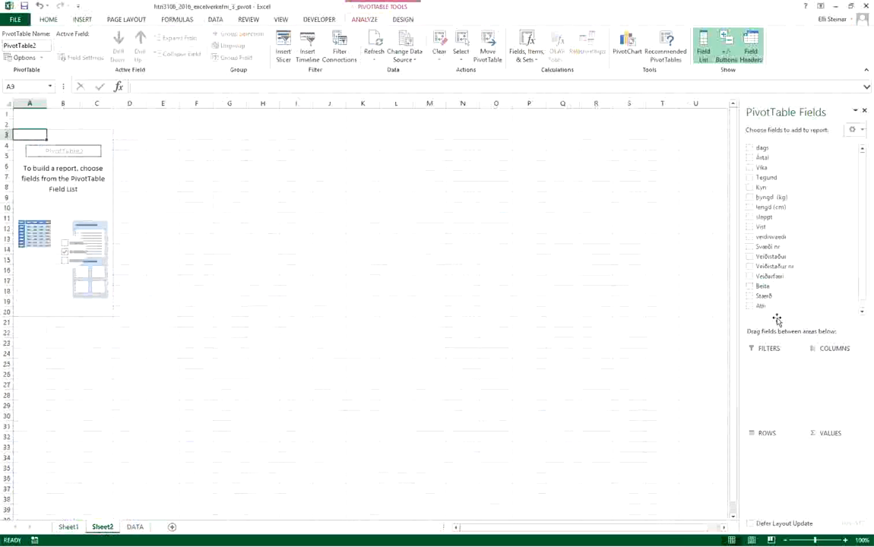
Build the pivot table with dags in the rows, Count of Tegund as values and Ártal in the columns
{"action": "left_click_drag", "start_coordinate": [772, 147], "coordinate": [769, 456]}
{"action": "left_click_drag", "start_coordinate": [767, 177], "coordinate": [840, 448]}
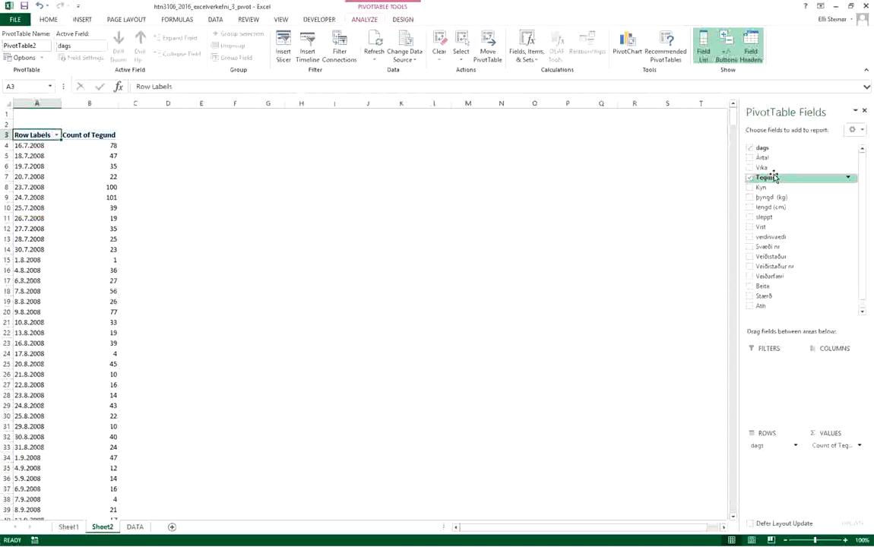
{"action": "left_click_drag", "start_coordinate": [774, 178], "coordinate": [796, 189]}
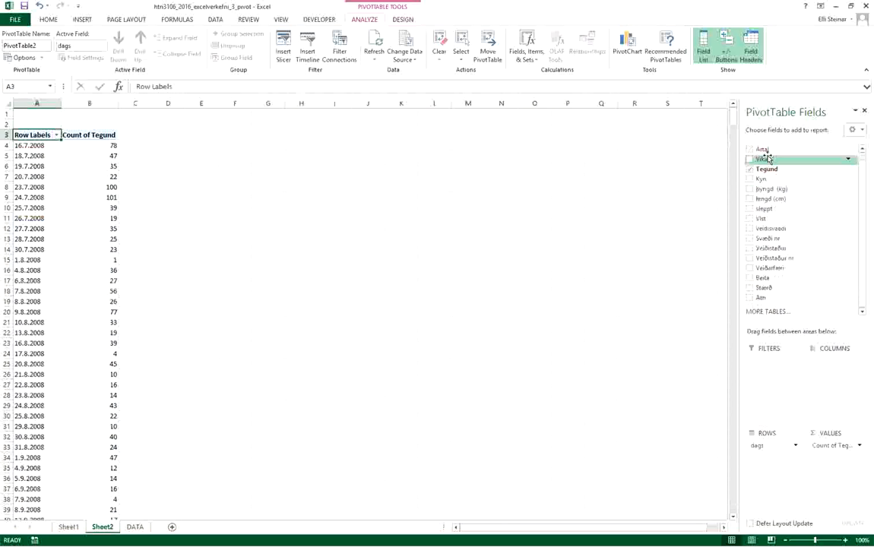
{"action": "left_click_drag", "start_coordinate": [767, 151], "coordinate": [828, 383]}
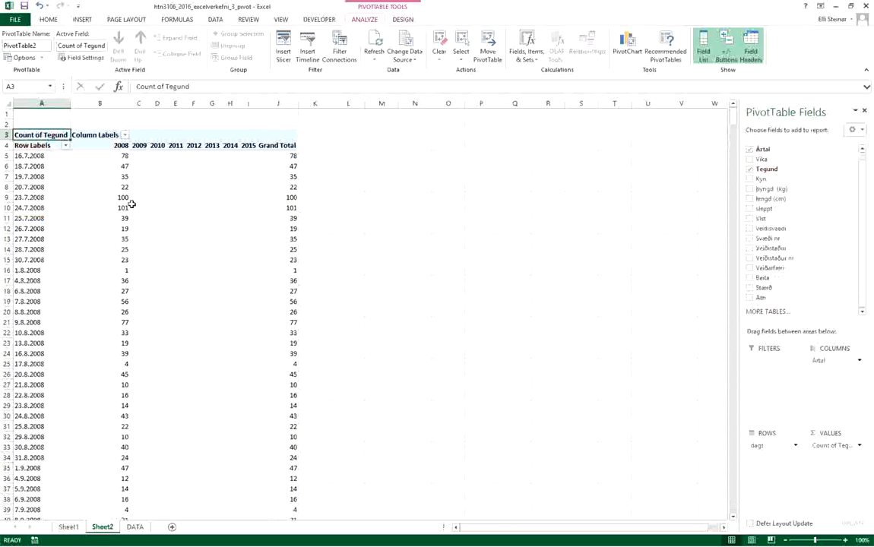
Group the dags row labels by days only, with the number of days set to 7
{"action": "left_click", "coordinate": [36, 175]}
{"action": "right_click", "coordinate": [36, 176]}
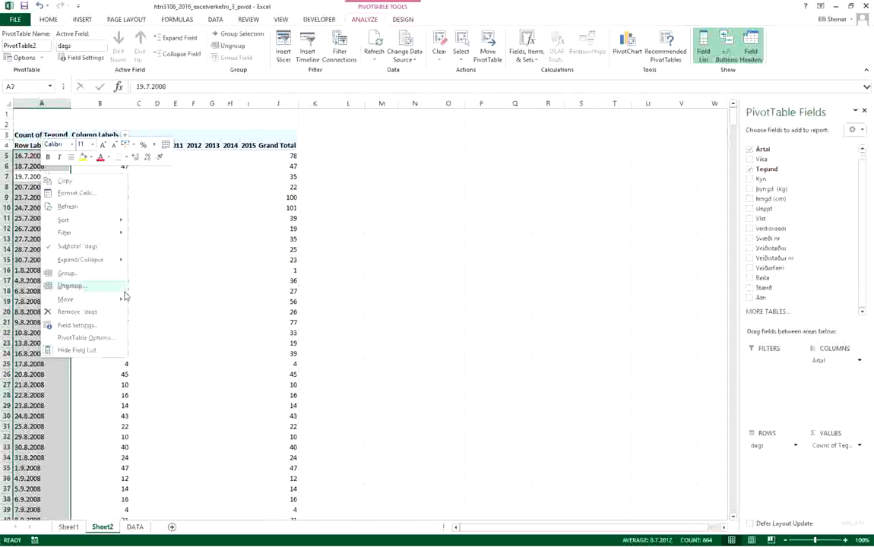
{"action": "left_click", "coordinate": [92, 274]}
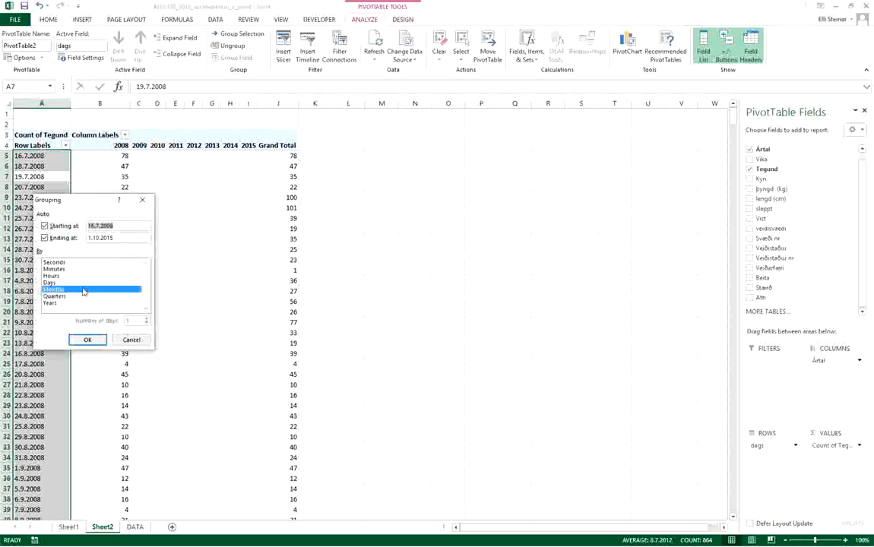
{"action": "left_click", "coordinate": [52, 283]}
{"action": "left_click", "coordinate": [56, 289]}
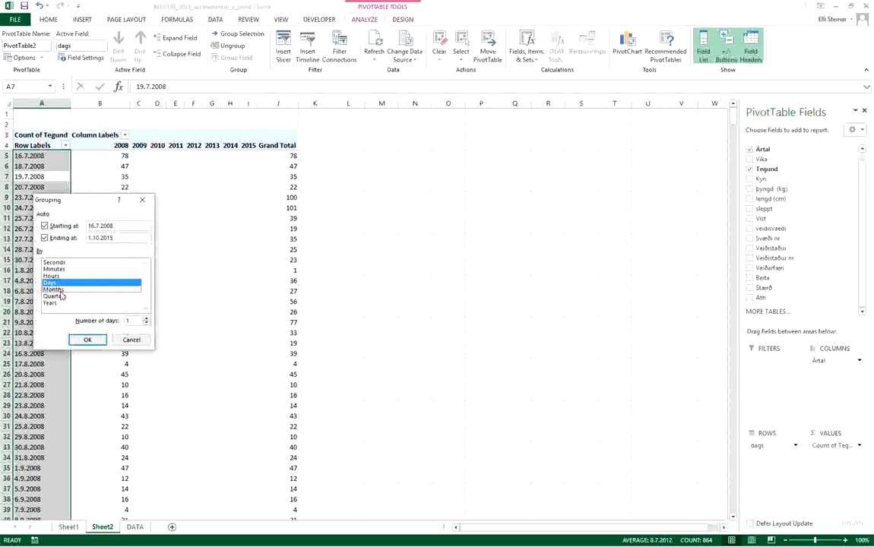
{"action": "left_click", "coordinate": [146, 319]}
{"action": "left_click", "coordinate": [146, 320]}
{"action": "left_click", "coordinate": [146, 319]}
{"action": "left_click", "coordinate": [146, 319]}
{"action": "left_click", "coordinate": [146, 320]}
{"action": "left_click", "coordinate": [146, 319]}
{"action": "left_click", "coordinate": [146, 320]}
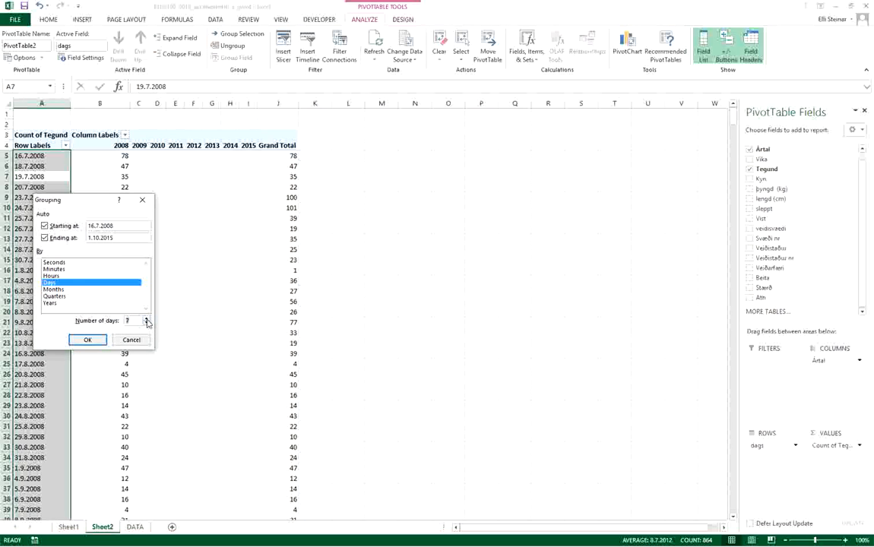
{"action": "left_click", "coordinate": [91, 340]}
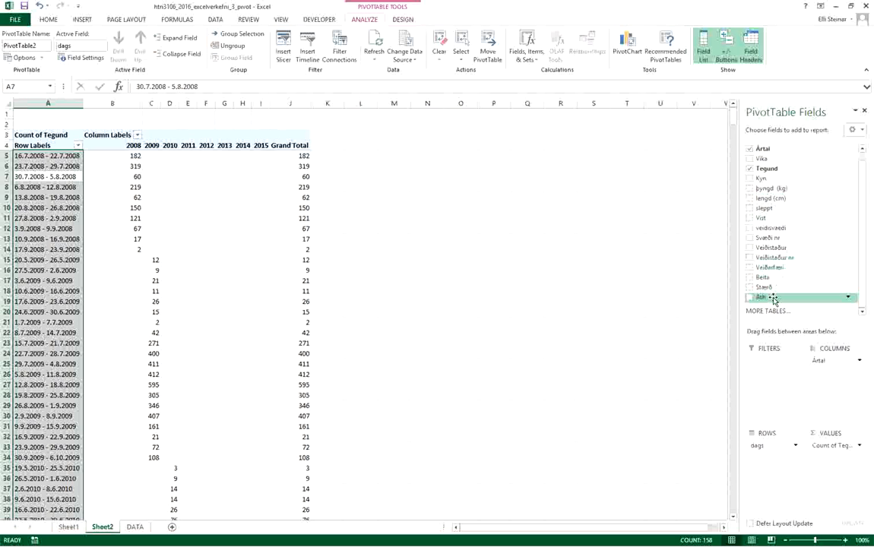
Add lengd (cm) to the pivot table rows and remove dags from them
{"action": "scroll", "coordinate": [777, 289], "scroll_direction": "up", "scroll_amount": 1}
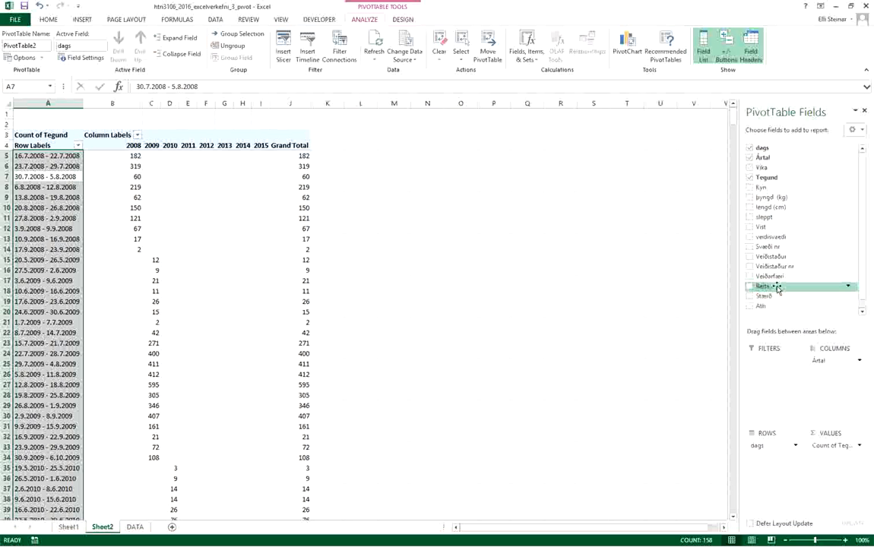
{"action": "scroll", "coordinate": [777, 289], "scroll_direction": "down", "scroll_amount": 1}
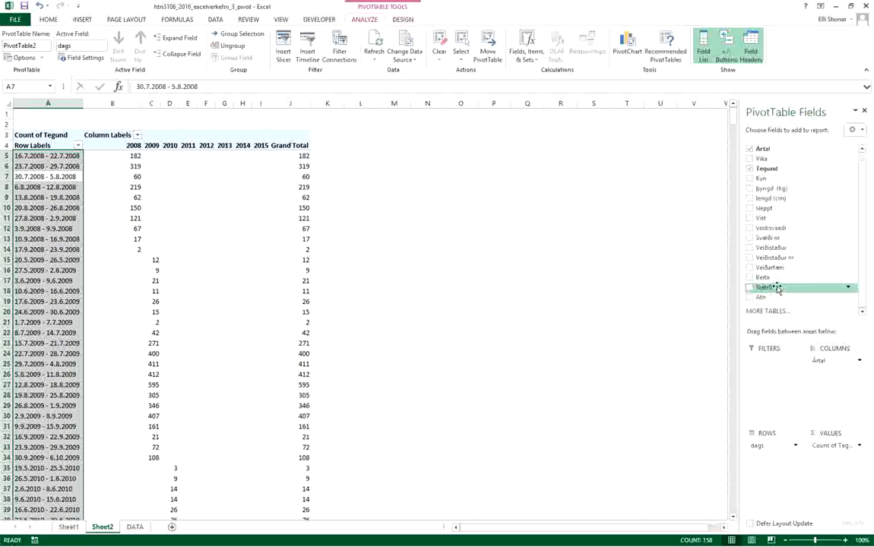
{"action": "scroll", "coordinate": [777, 289], "scroll_direction": "up", "scroll_amount": 1}
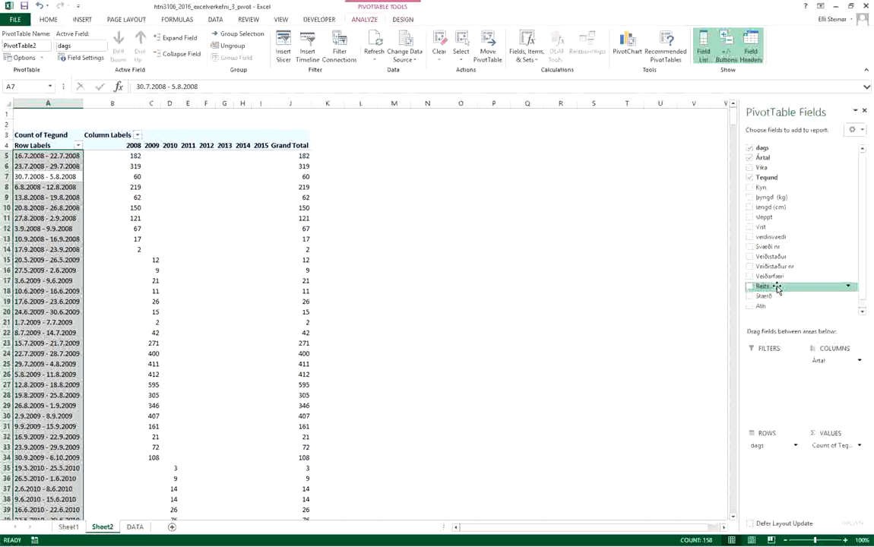
{"action": "left_click", "coordinate": [751, 208]}
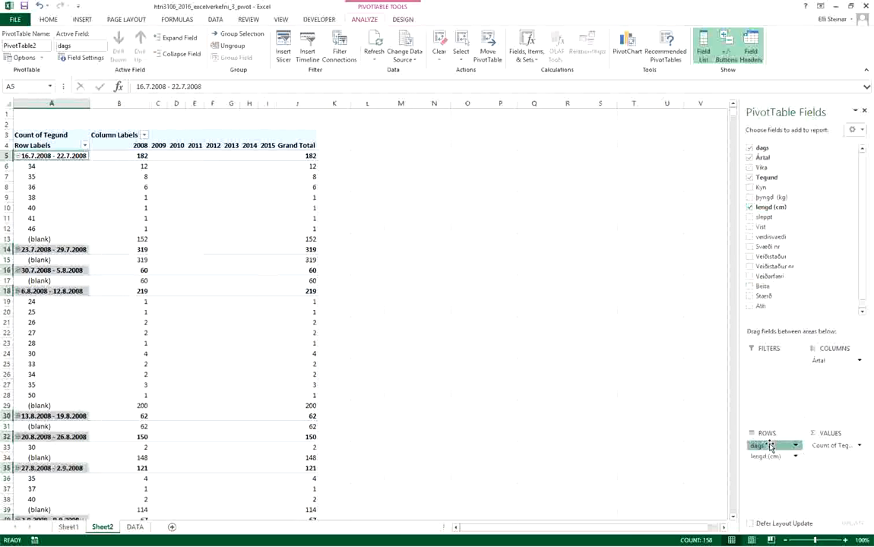
{"action": "left_click_drag", "start_coordinate": [771, 445], "coordinate": [796, 248]}
Try to group the lengd (cm) row labels of the pivot table
{"action": "left_click", "coordinate": [19, 218]}
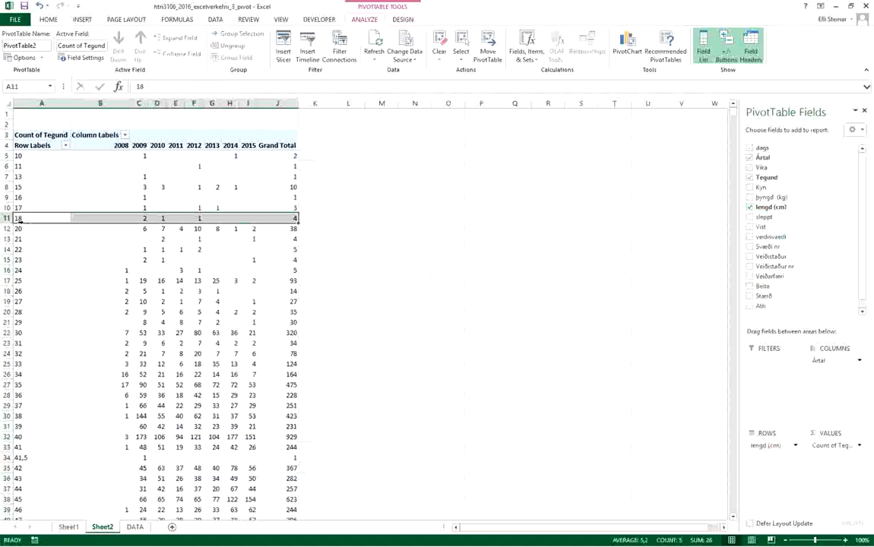
{"action": "right_click", "coordinate": [26, 219]}
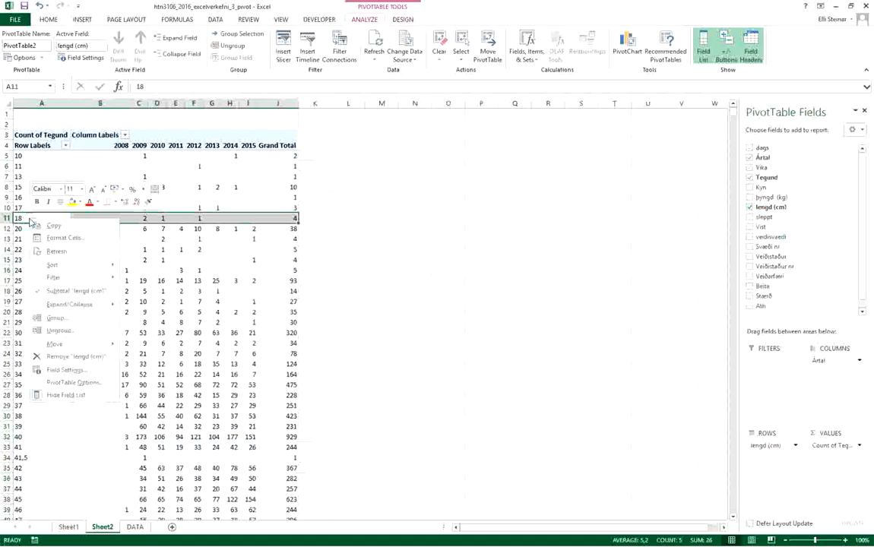
{"action": "left_click", "coordinate": [71, 322]}
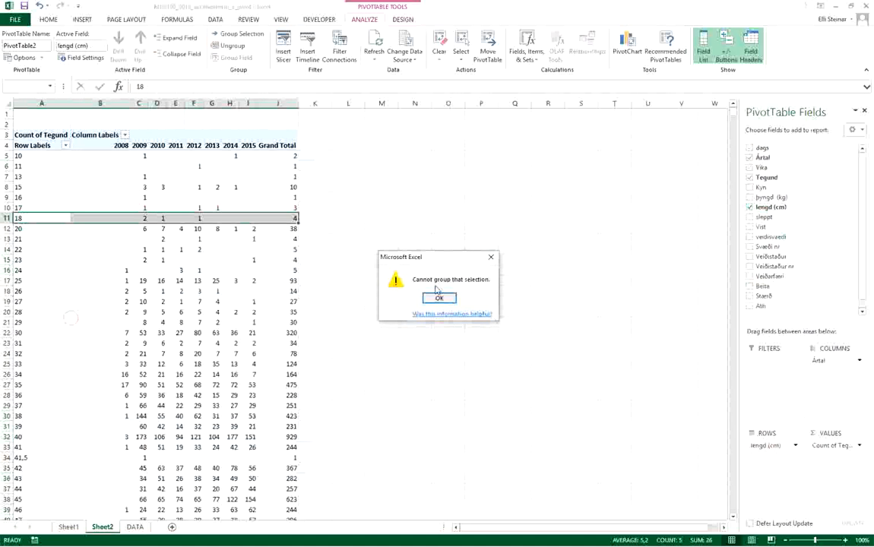
{"action": "left_click", "coordinate": [402, 271]}
{"action": "left_click", "coordinate": [68, 180]}
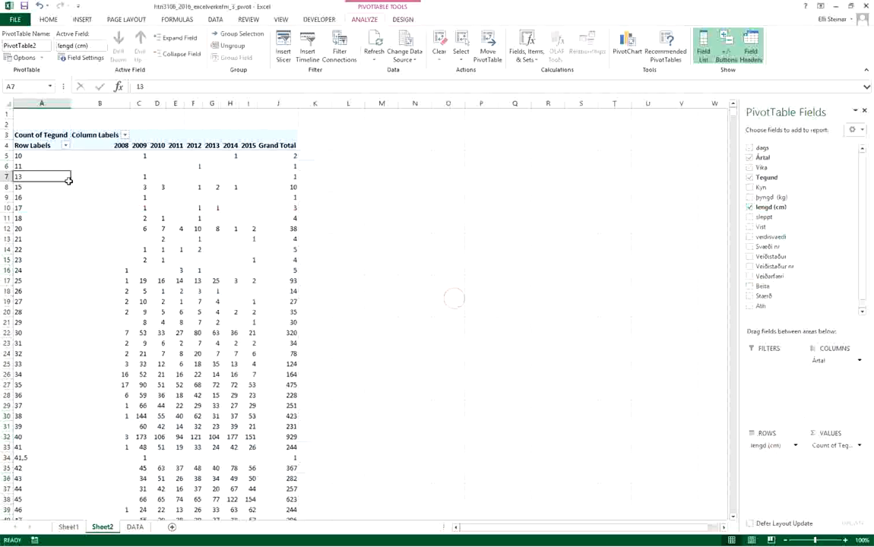
{"action": "right_click", "coordinate": [36, 156]}
{"action": "left_click", "coordinate": [71, 260]}
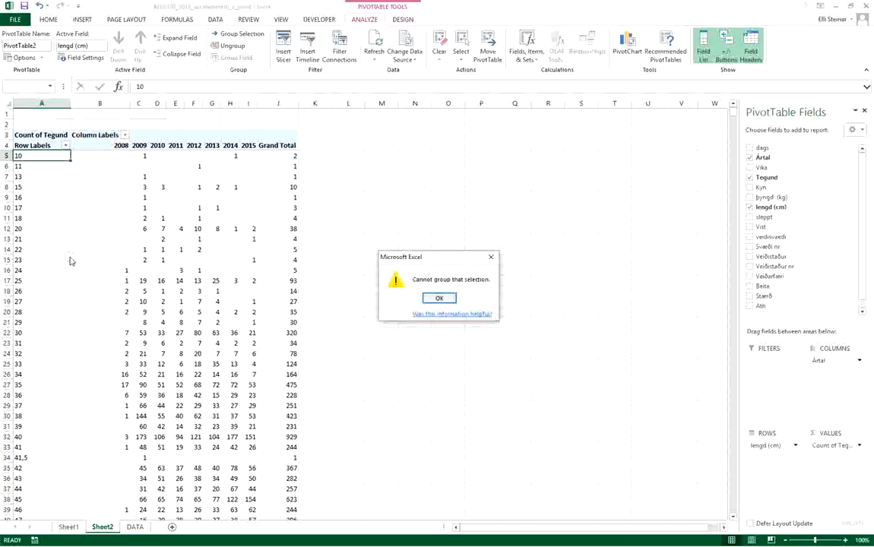
{"action": "left_click", "coordinate": [444, 296]}
Sort the DATA table by lengd (cm) from largest to smallest and clear the "?" entry in that column
{"action": "scroll", "coordinate": [159, 344], "scroll_direction": "down", "scroll_amount": 6}
{"action": "scroll", "coordinate": [159, 344], "scroll_direction": "down", "scroll_amount": 20}
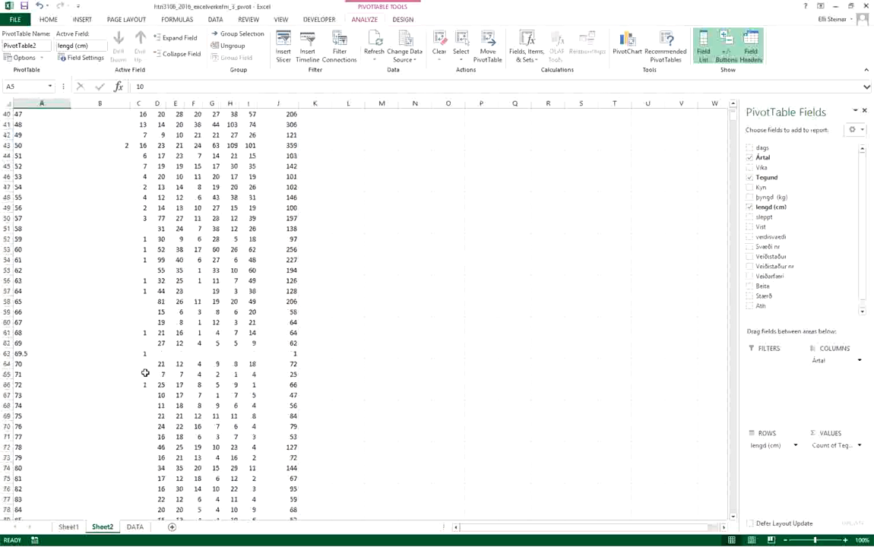
{"action": "left_click", "coordinate": [20, 186]}
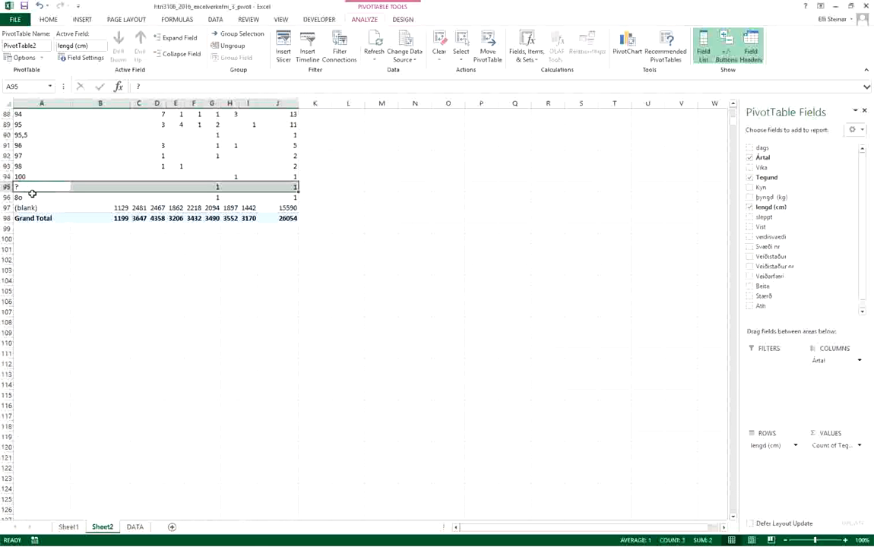
{"action": "left_click", "coordinate": [136, 528]}
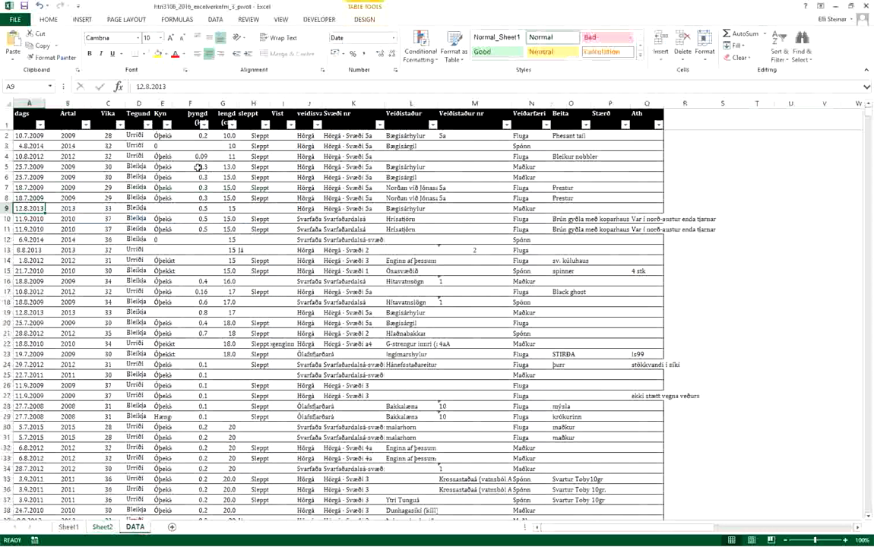
{"action": "left_click", "coordinate": [231, 126]}
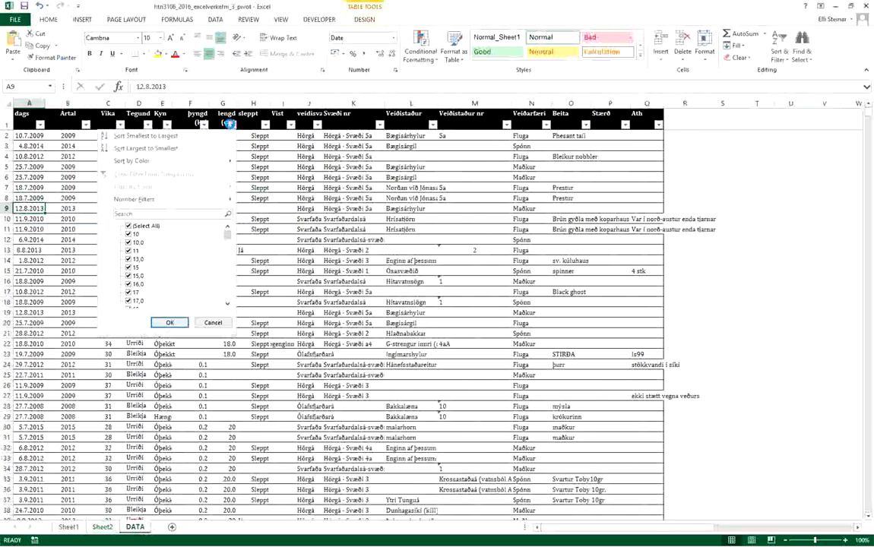
{"action": "left_click", "coordinate": [168, 149]}
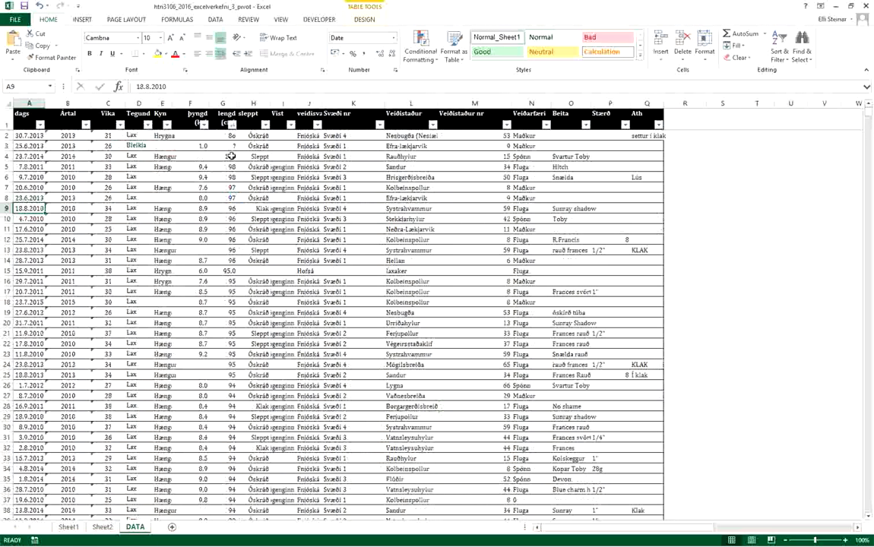
{"action": "left_click", "coordinate": [214, 145]}
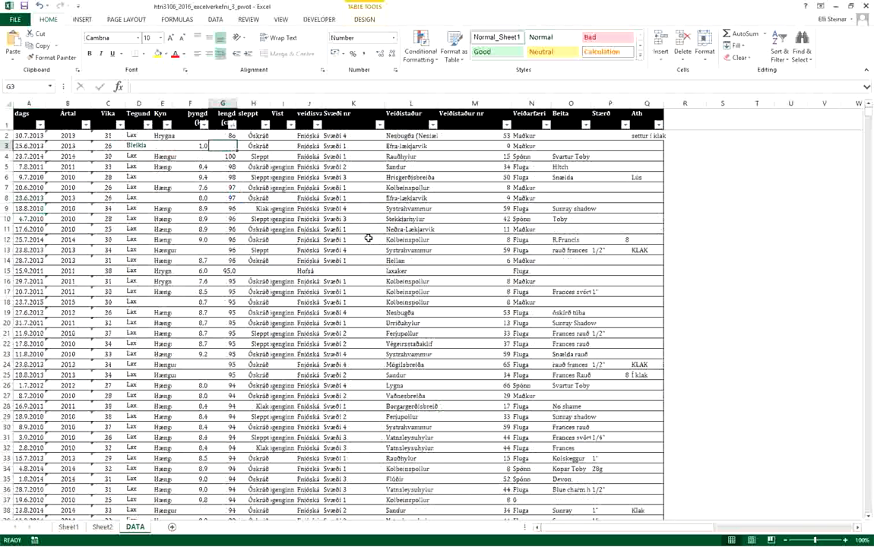
{"action": "left_click", "coordinate": [263, 204]}
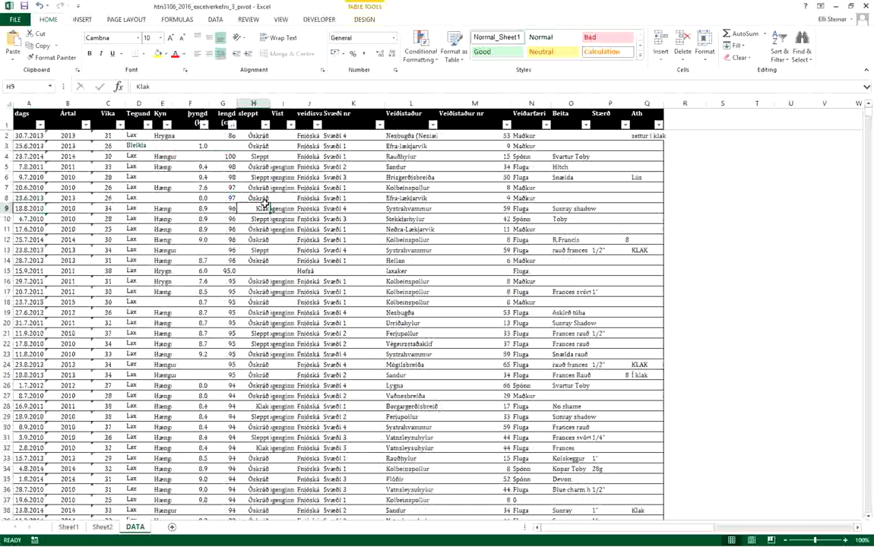
Return to the pivot table on Sheet2 and refresh all data
{"action": "left_click", "coordinate": [104, 527]}
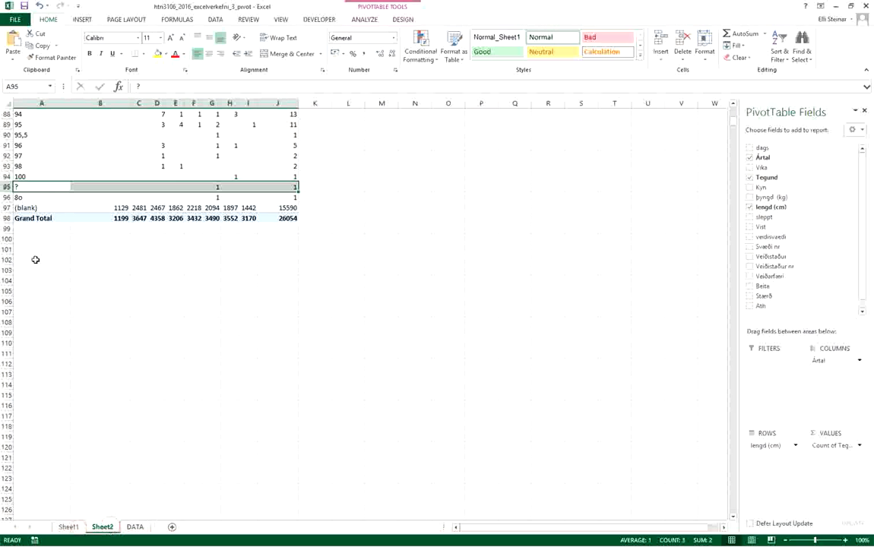
{"action": "left_click", "coordinate": [64, 145]}
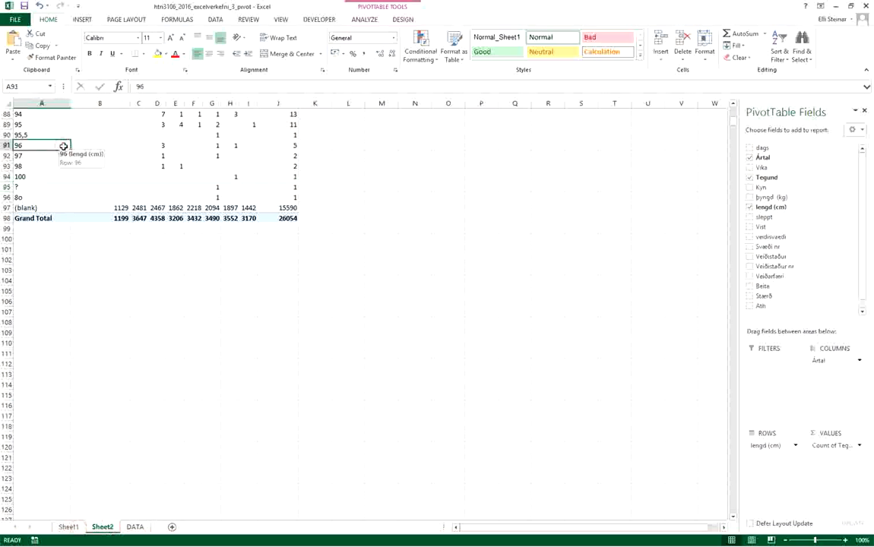
{"action": "left_click", "coordinate": [404, 21]}
{"action": "left_click", "coordinate": [359, 19]}
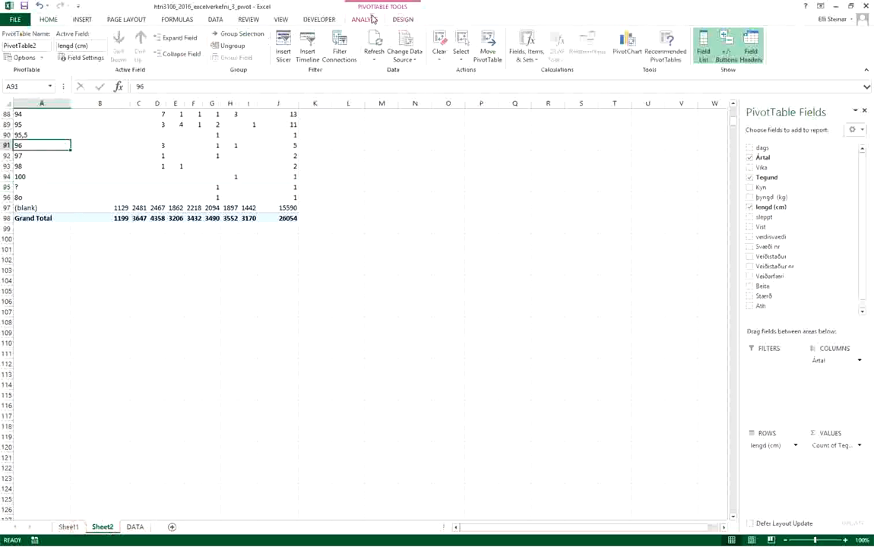
{"action": "left_click", "coordinate": [374, 63]}
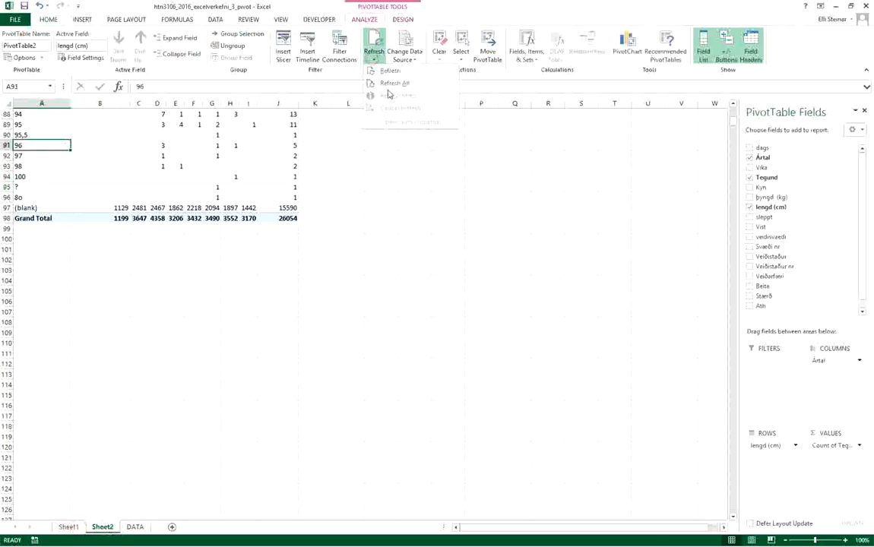
{"action": "left_click", "coordinate": [389, 83]}
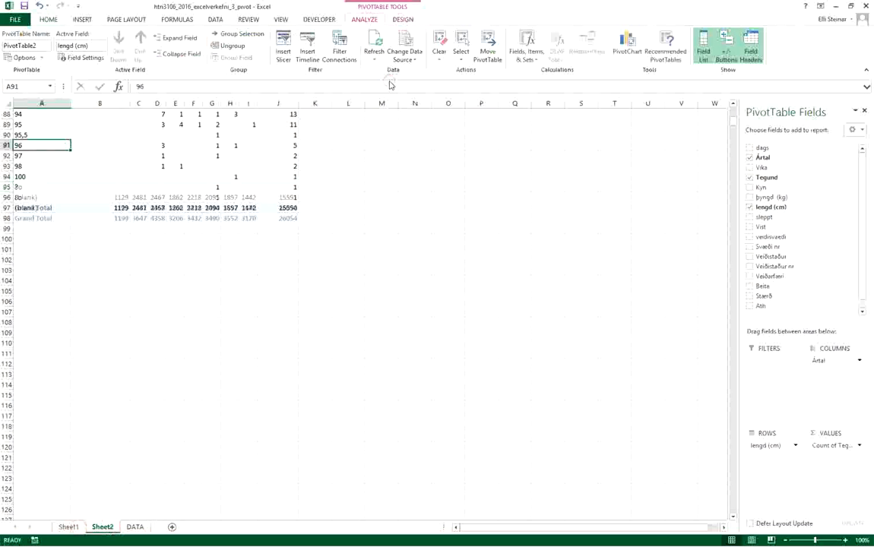
Try again to group the pivot table's length labels, starting from the 96 row
{"action": "right_click", "coordinate": [25, 146]}
{"action": "left_click", "coordinate": [71, 247]}
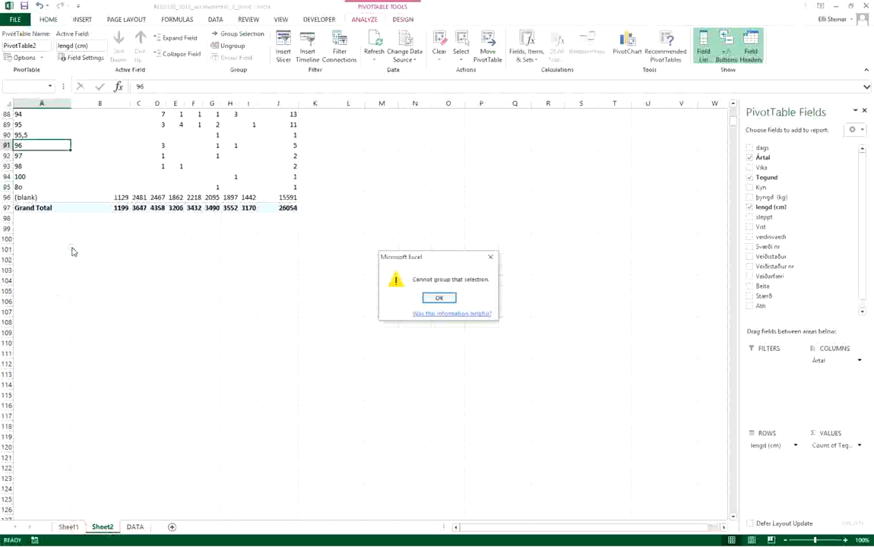
{"action": "left_click", "coordinate": [442, 297]}
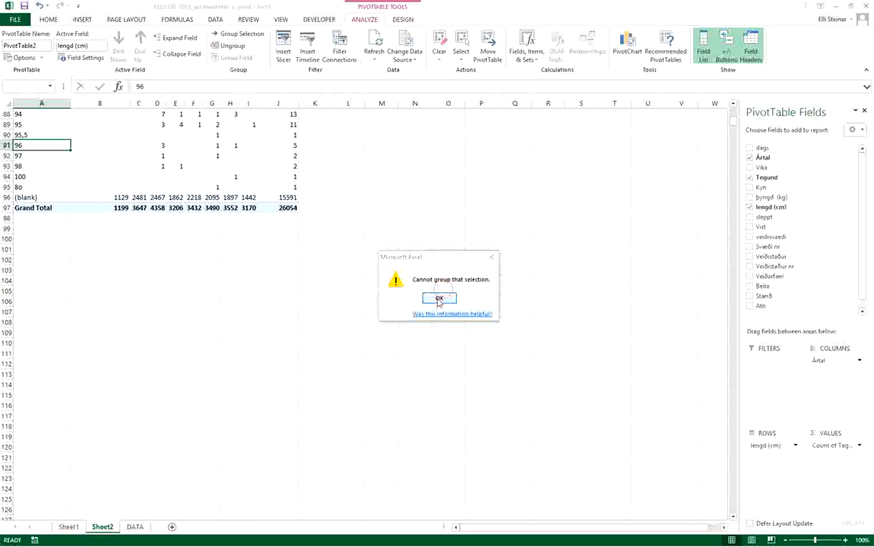
{"action": "scroll", "coordinate": [126, 298], "scroll_direction": "up", "scroll_amount": 7}
{"action": "scroll", "coordinate": [126, 298], "scroll_direction": "up", "scroll_amount": 20}
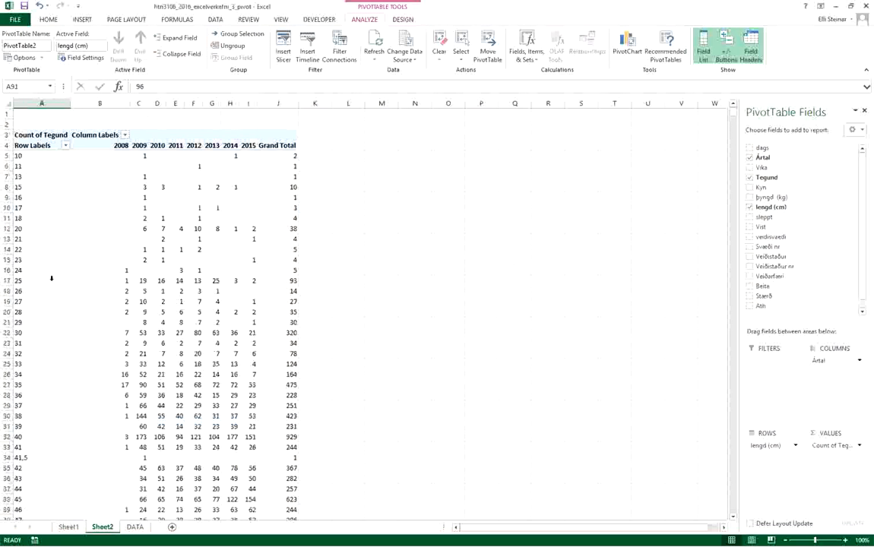
{"action": "left_click", "coordinate": [51, 272]}
Enter 1 in cell R6 beside the table on the DATA sheet and copy that cell
{"action": "left_click", "coordinate": [134, 527]}
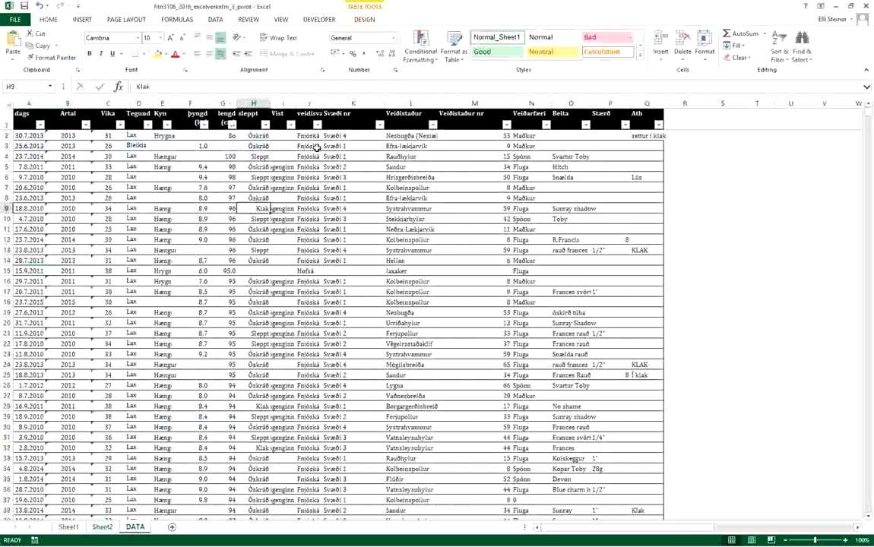
{"action": "left_click", "coordinate": [694, 177]}
{"action": "type", "text": "1"}
{"action": "key", "text": "Return"}
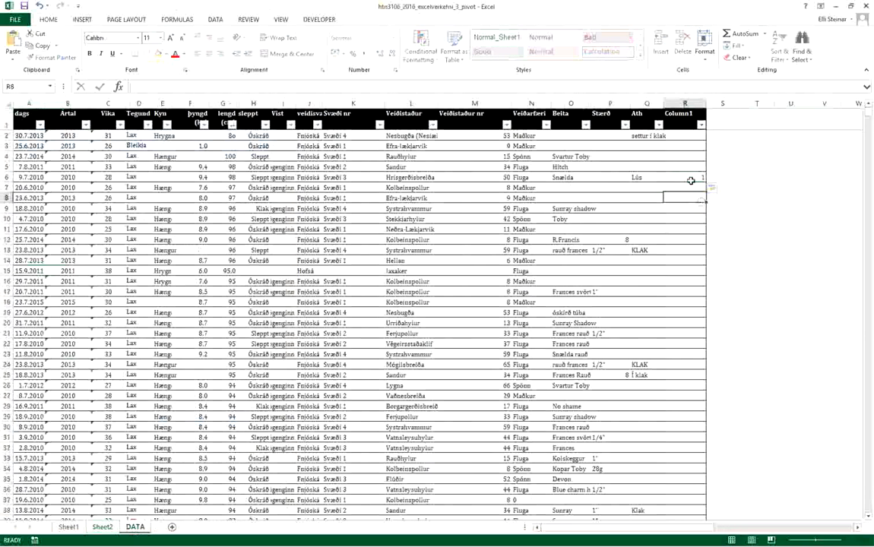
{"action": "key", "text": "ctrl+c"}
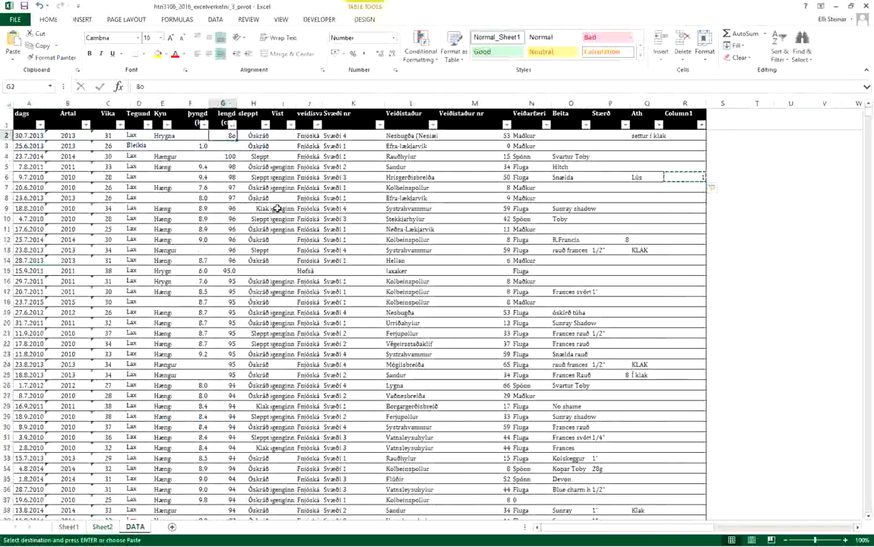
Multiply all lengd (cm) cells from G2 to G26055 by the copied 1, using Paste Special with Formulas and Multiply
{"action": "left_click_drag", "start_coordinate": [233, 136], "coordinate": [228, 157]}
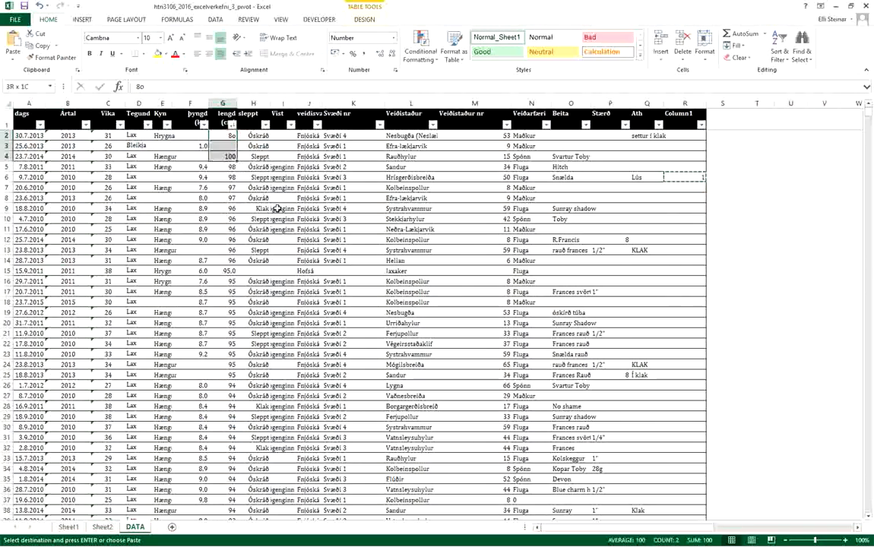
{"action": "key", "text": "ctrl+shift+Down"}
{"action": "scroll", "coordinate": [271, 355], "scroll_direction": "down", "scroll_amount": 20}
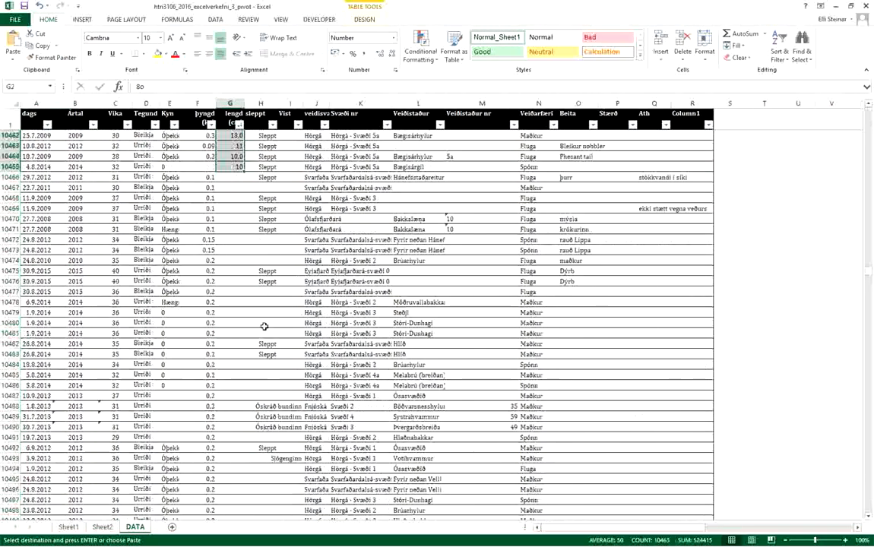
{"action": "scroll", "coordinate": [297, 411], "scroll_direction": "down", "scroll_amount": 20}
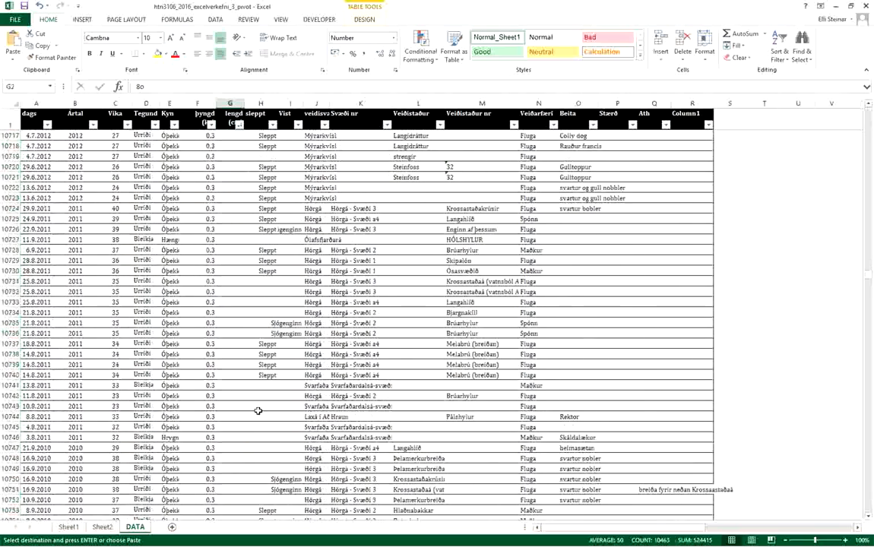
{"action": "key", "text": "ctrl+shift+Down"}
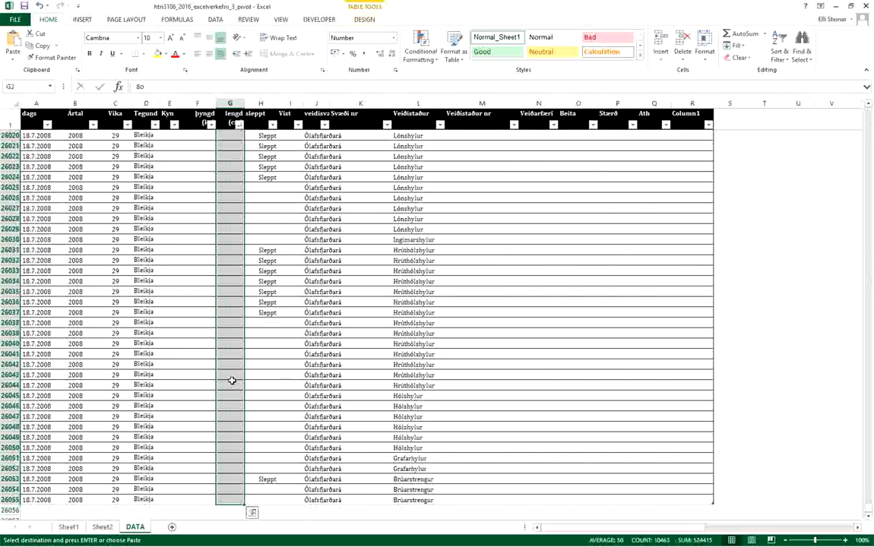
{"action": "right_click", "coordinate": [232, 380]}
{"action": "left_click", "coordinate": [270, 209]}
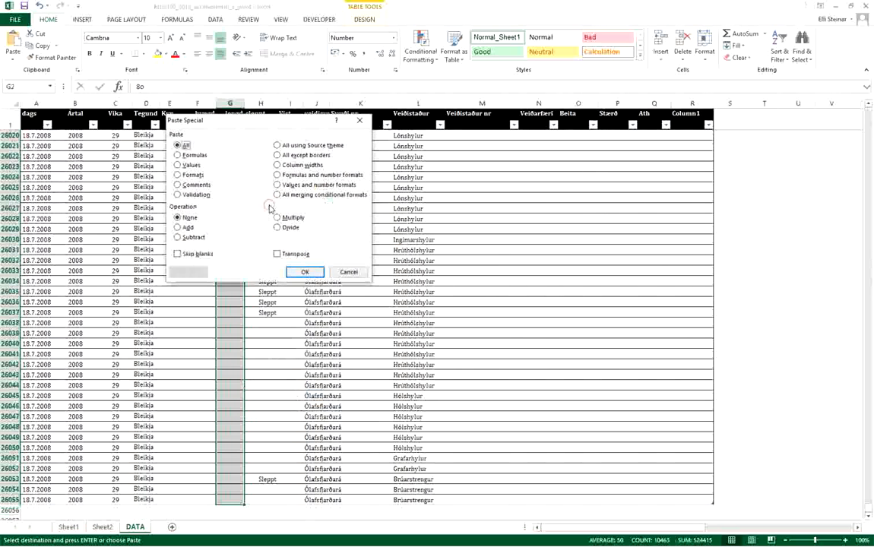
{"action": "left_click", "coordinate": [196, 155]}
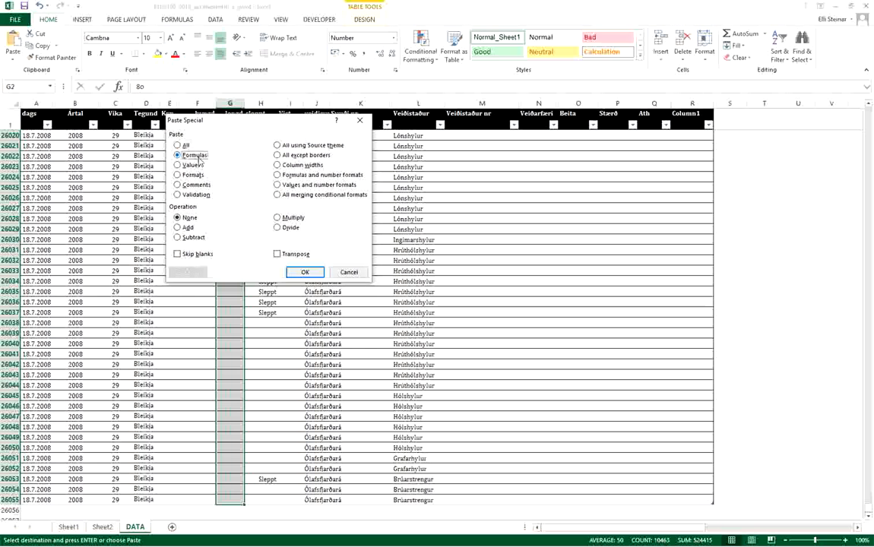
{"action": "left_click", "coordinate": [289, 219]}
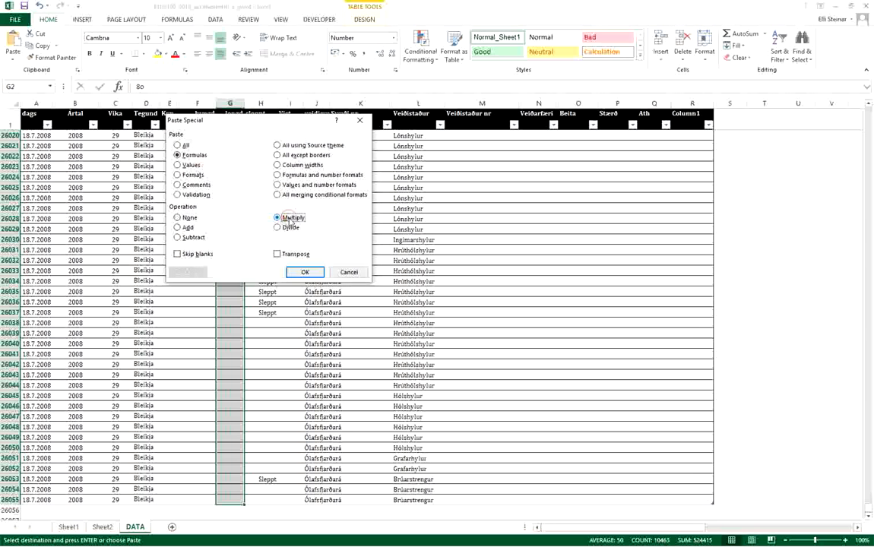
{"action": "left_click", "coordinate": [305, 272]}
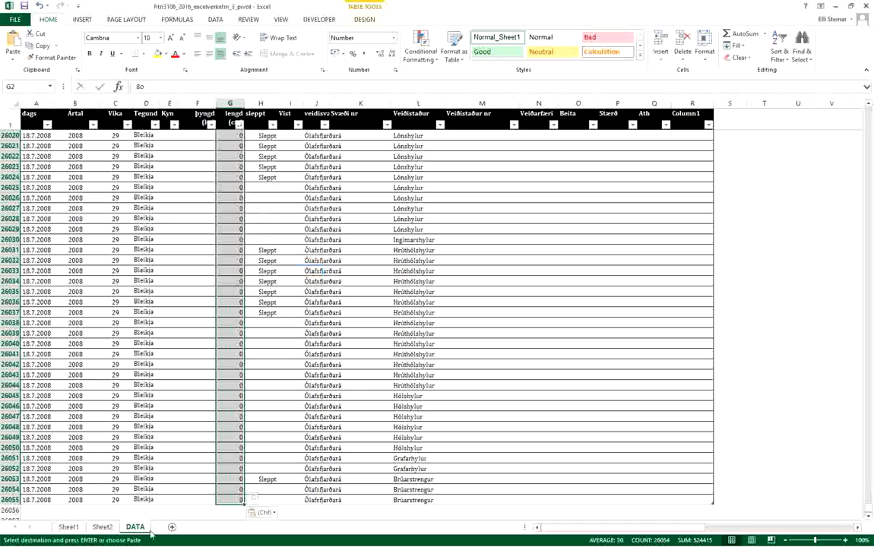
Go back to Sheet2 and refresh the pivot table with the converted length values
{"action": "left_click", "coordinate": [112, 530]}
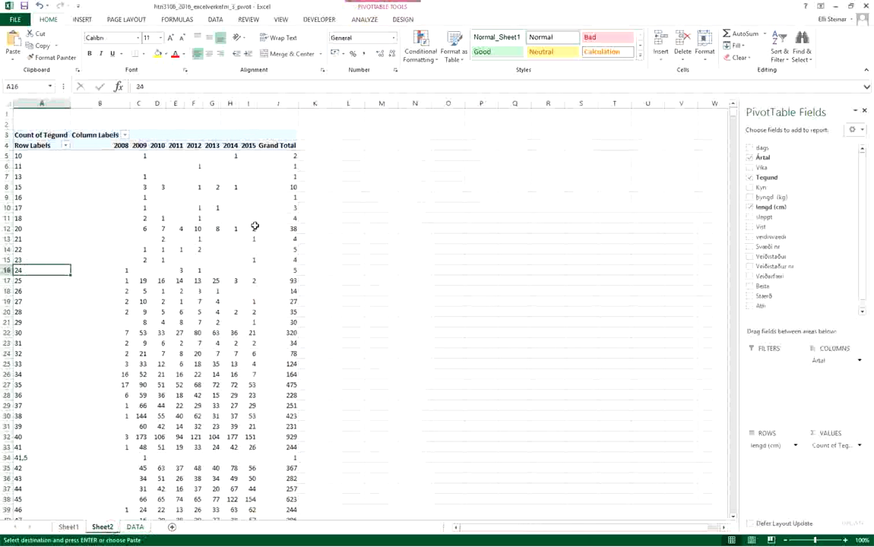
{"action": "left_click", "coordinate": [217, 200]}
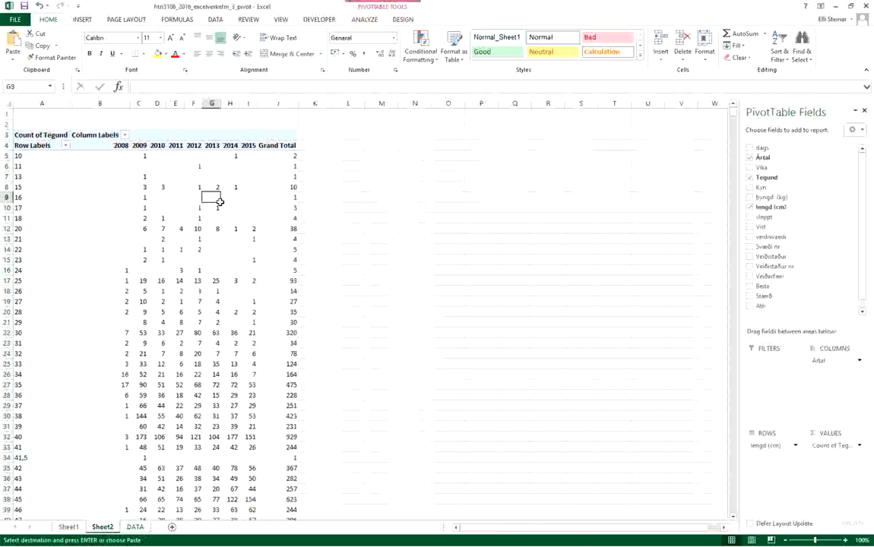
{"action": "left_click", "coordinate": [364, 21]}
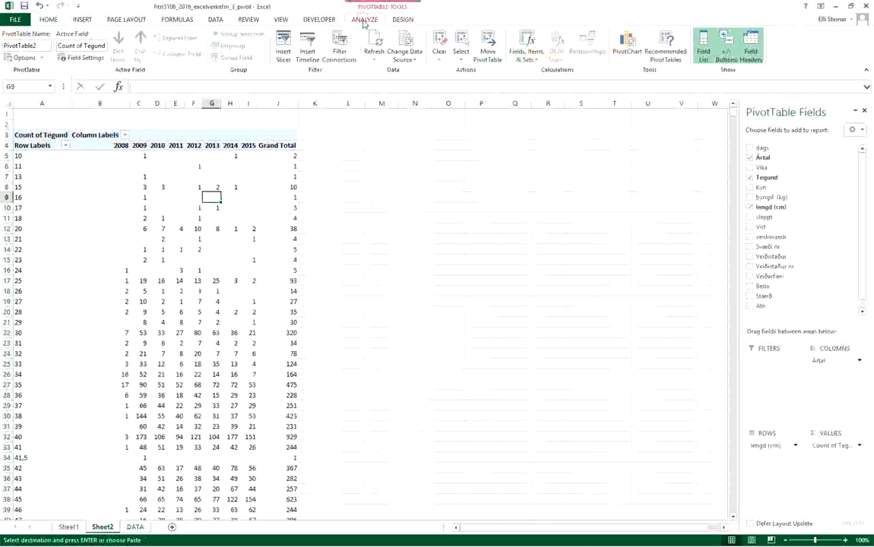
{"action": "left_click", "coordinate": [373, 59]}
{"action": "left_click", "coordinate": [385, 70]}
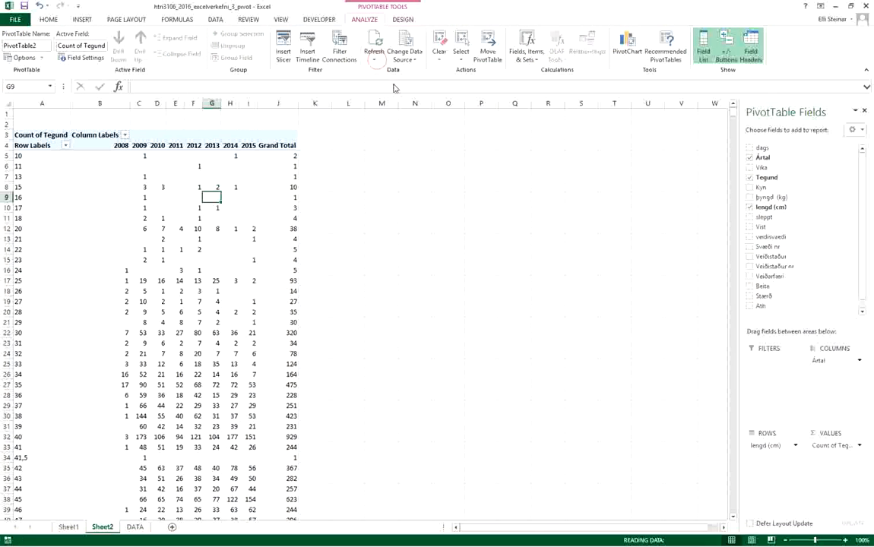
Try to group the refreshed pivot table's length labels again, starting from the 10 row
{"action": "left_click", "coordinate": [23, 198]}
{"action": "left_click", "coordinate": [25, 155]}
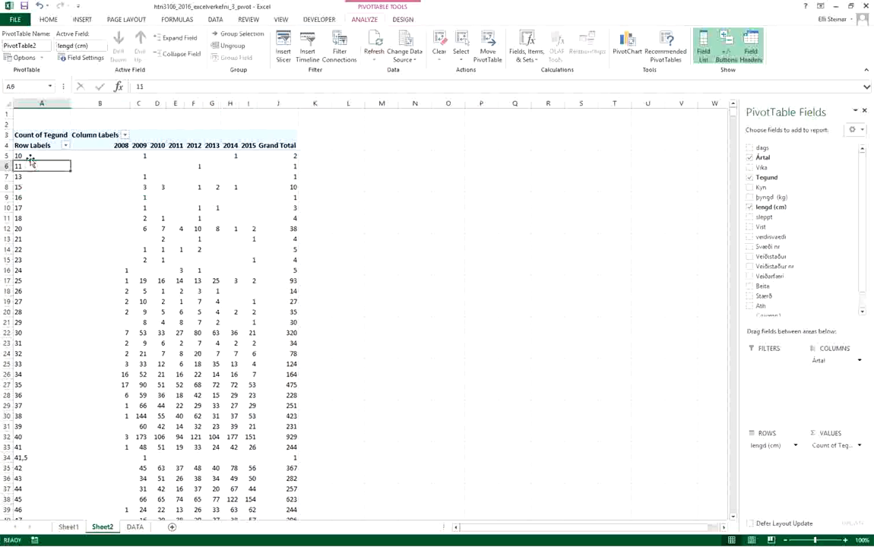
{"action": "right_click", "coordinate": [27, 155]}
{"action": "left_click", "coordinate": [59, 258]}
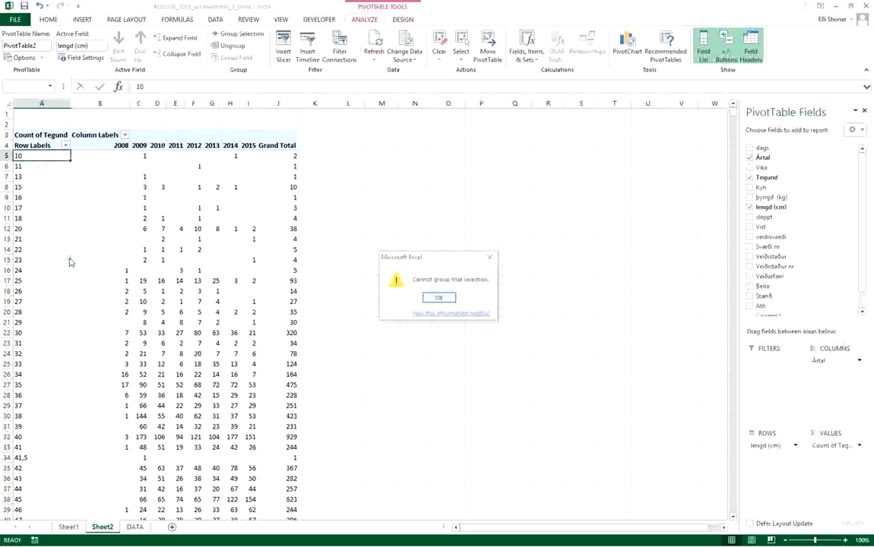
{"action": "left_click", "coordinate": [441, 298]}
Check the pivot table's length labels down to the last rows for entries that are not proper numbers
{"action": "left_click", "coordinate": [34, 196]}
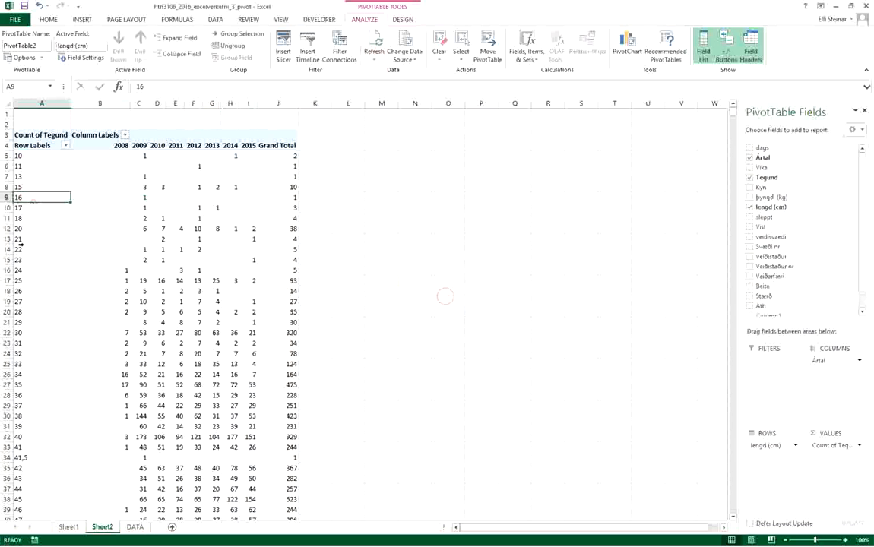
{"action": "scroll", "coordinate": [45, 268], "scroll_direction": "down", "scroll_amount": 6}
{"action": "scroll", "coordinate": [47, 328], "scroll_direction": "down", "scroll_amount": 20}
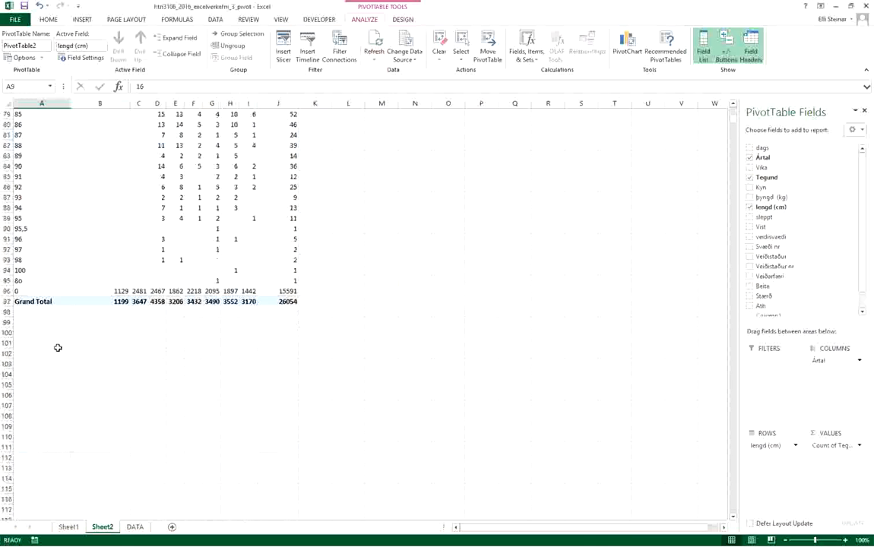
{"action": "left_click", "coordinate": [26, 197]}
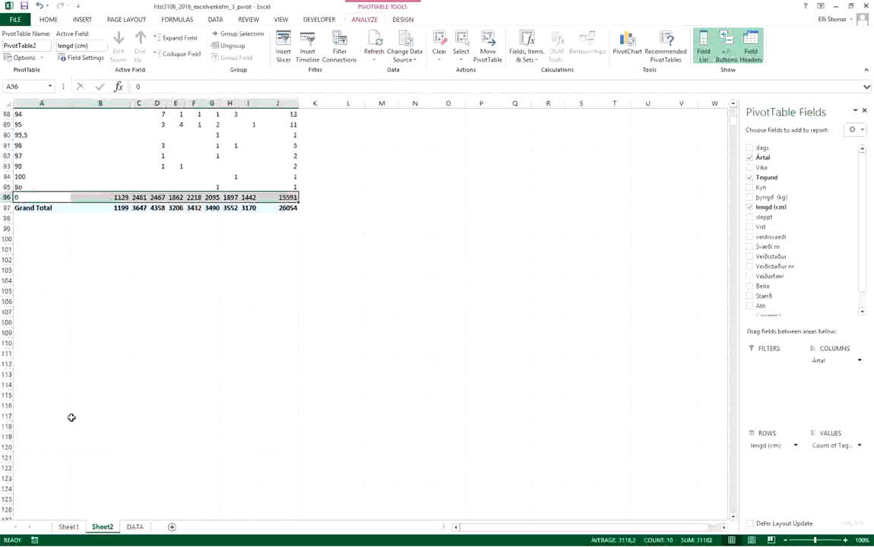
Inspect the end of the lengd (cm) column on the DATA sheet and read through its filter list for non-numeric values
{"action": "left_click", "coordinate": [135, 527]}
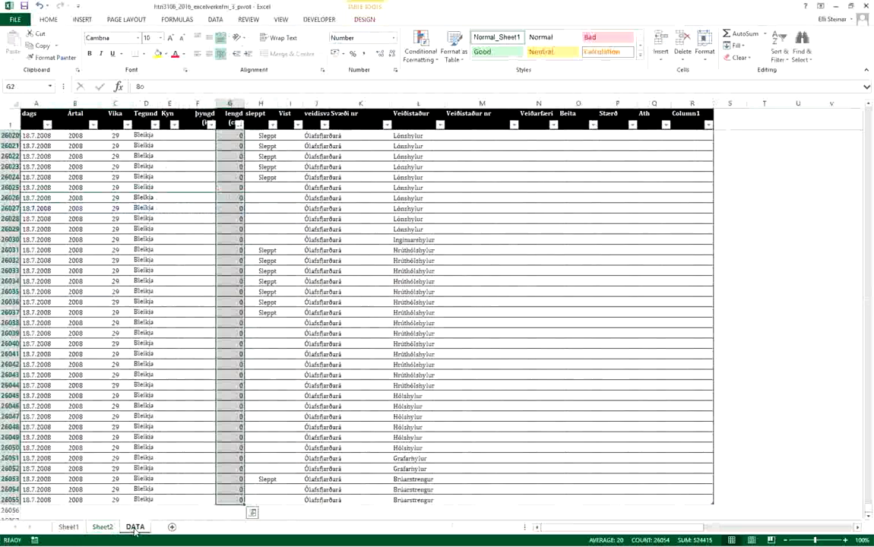
{"action": "left_click", "coordinate": [235, 282]}
{"action": "scroll", "coordinate": [240, 334], "scroll_direction": "down", "scroll_amount": 3}
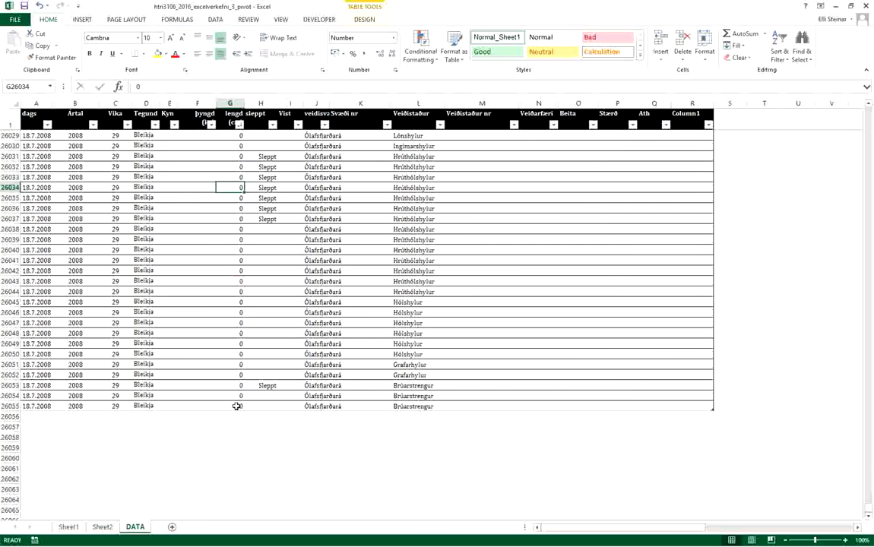
{"action": "left_click", "coordinate": [236, 405]}
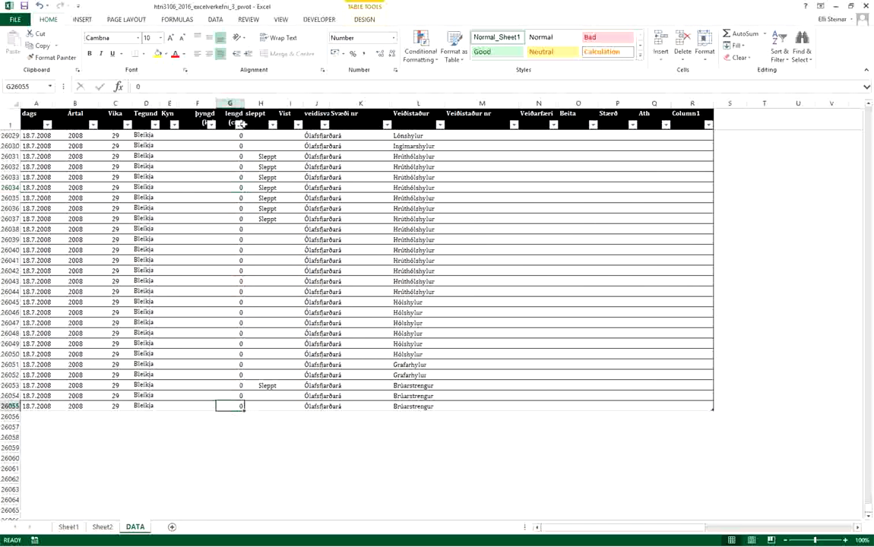
{"action": "left_click", "coordinate": [238, 125]}
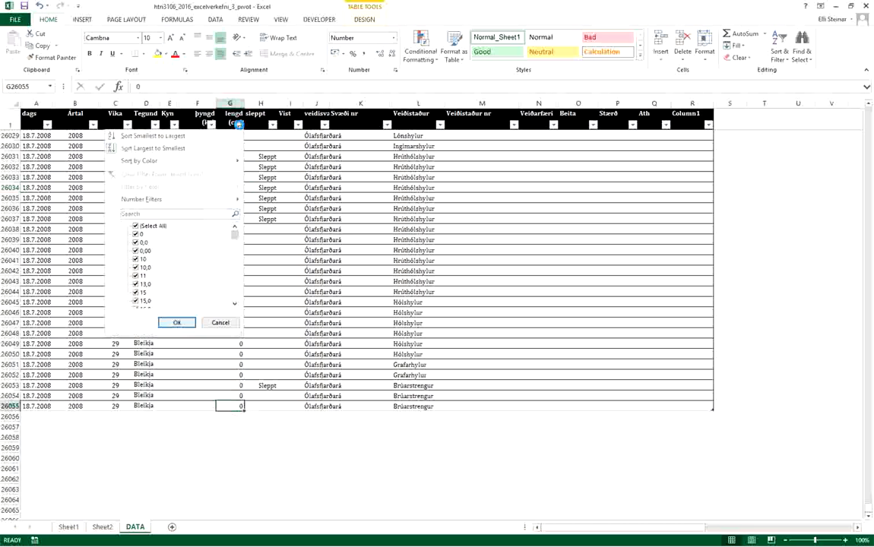
{"action": "scroll", "coordinate": [190, 265], "scroll_direction": "down", "scroll_amount": 8}
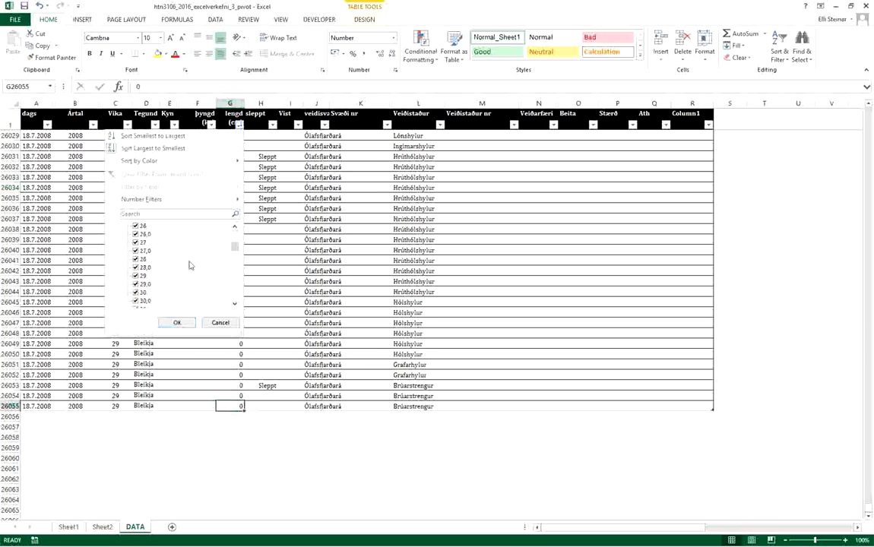
{"action": "scroll", "coordinate": [190, 266], "scroll_direction": "down", "scroll_amount": 20}
{"action": "scroll", "coordinate": [190, 265], "scroll_direction": "down", "scroll_amount": 5}
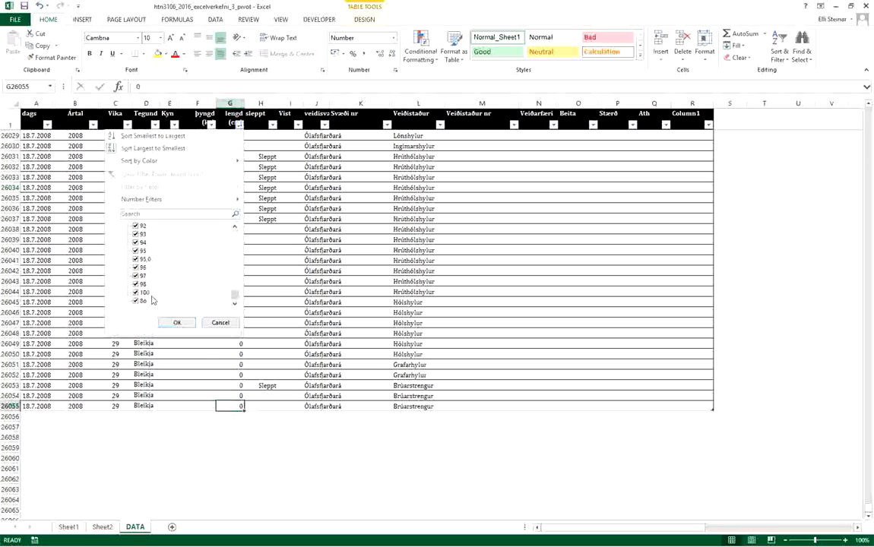
{"action": "left_click", "coordinate": [221, 322]}
Correct the mistyped length in cell G2 of the DATA sheet to 80
{"action": "left_click", "coordinate": [238, 294]}
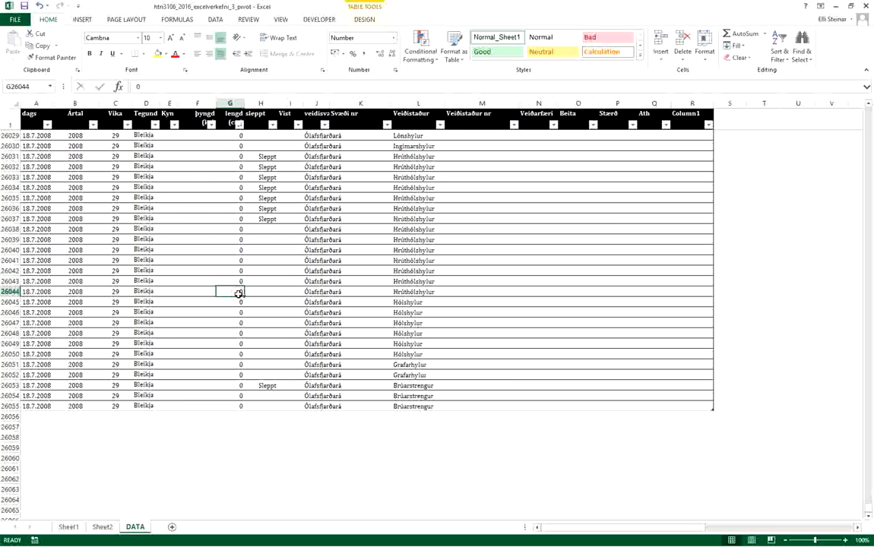
{"action": "key", "text": "ctrl+Up"}
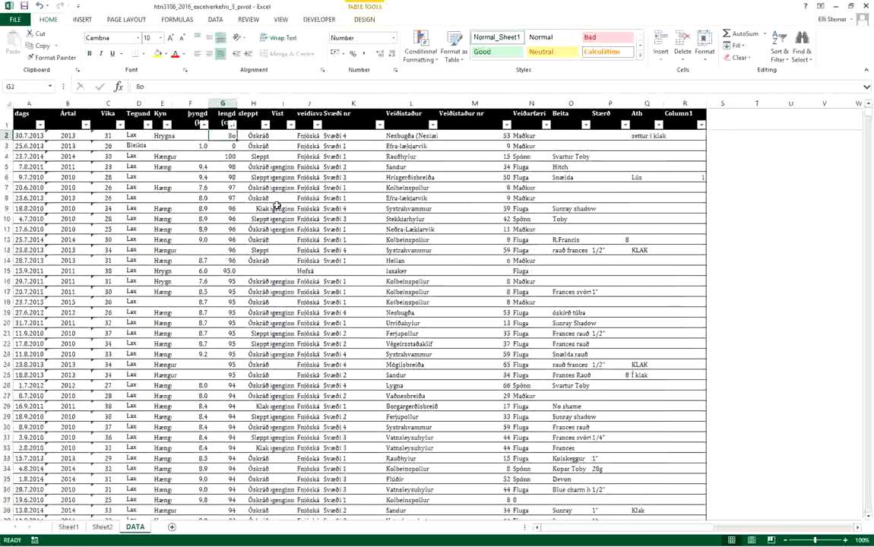
{"action": "type", "text": "80"}
{"action": "key", "text": "Return"}
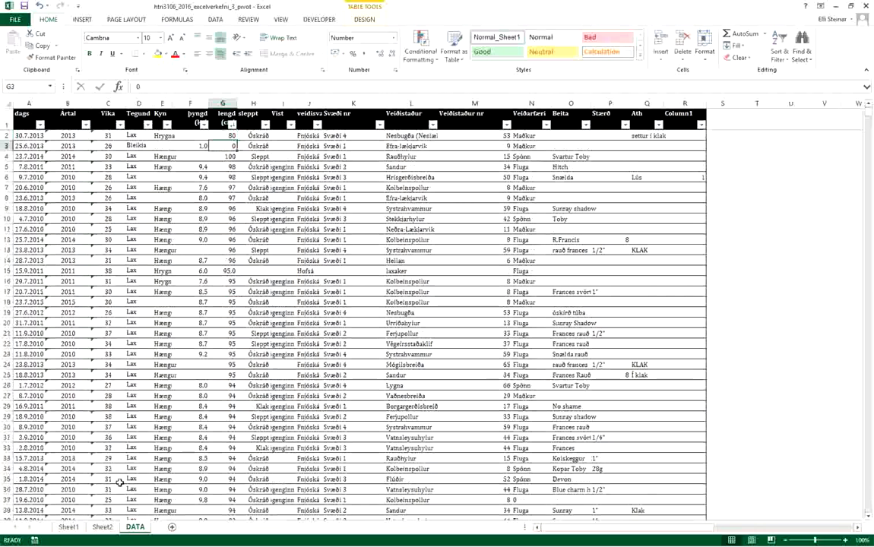
Return to the pivot table on Sheet2 and refresh all its data with the corrected length
{"action": "left_click", "coordinate": [101, 527]}
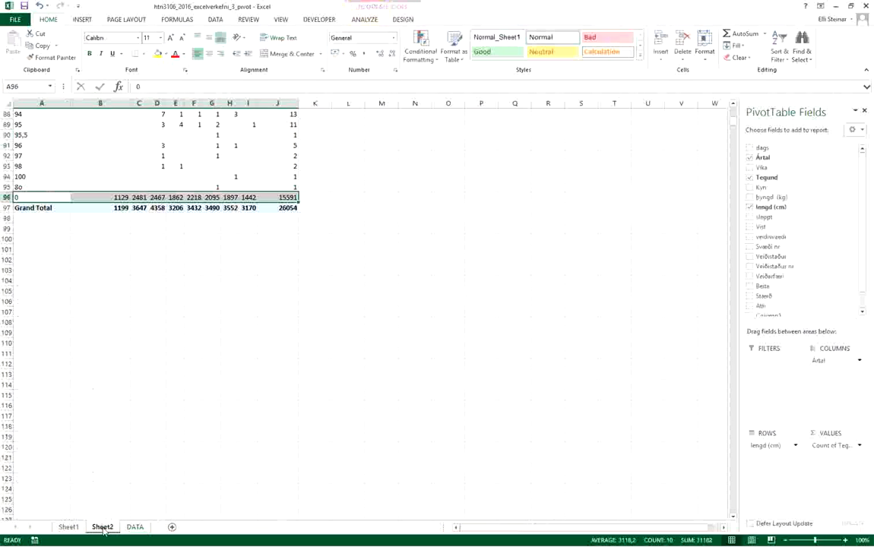
{"action": "left_click", "coordinate": [47, 148]}
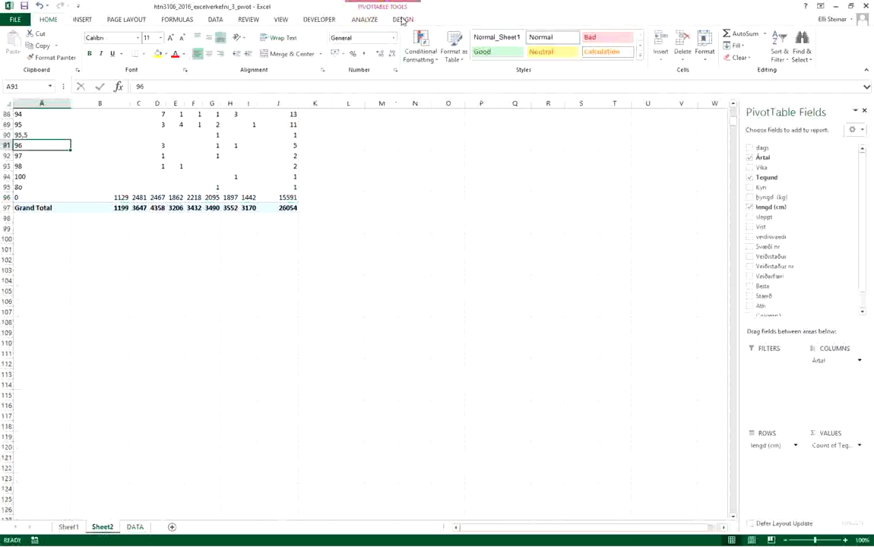
{"action": "left_click", "coordinate": [364, 20]}
{"action": "left_click", "coordinate": [372, 64]}
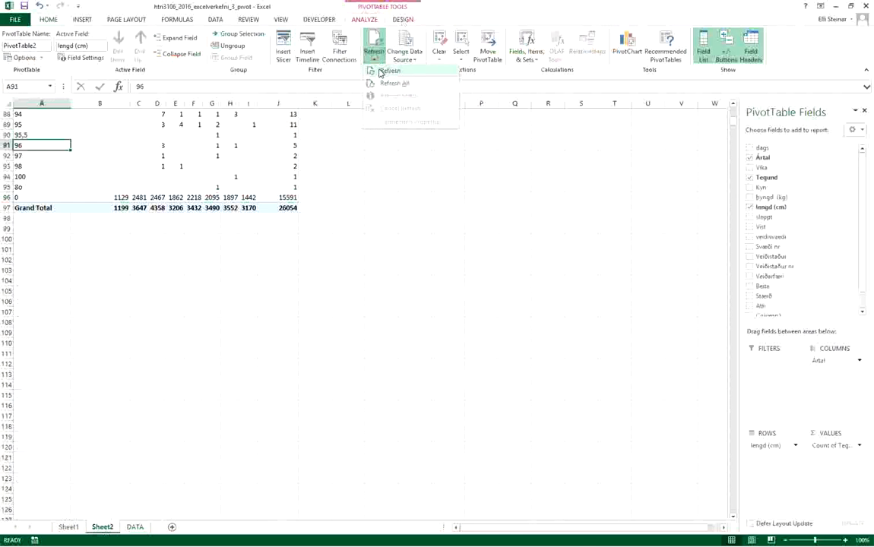
{"action": "left_click", "coordinate": [385, 82]}
Group the pivot table's length labels from 0 to 100 in intervals of 10
{"action": "right_click", "coordinate": [47, 156]}
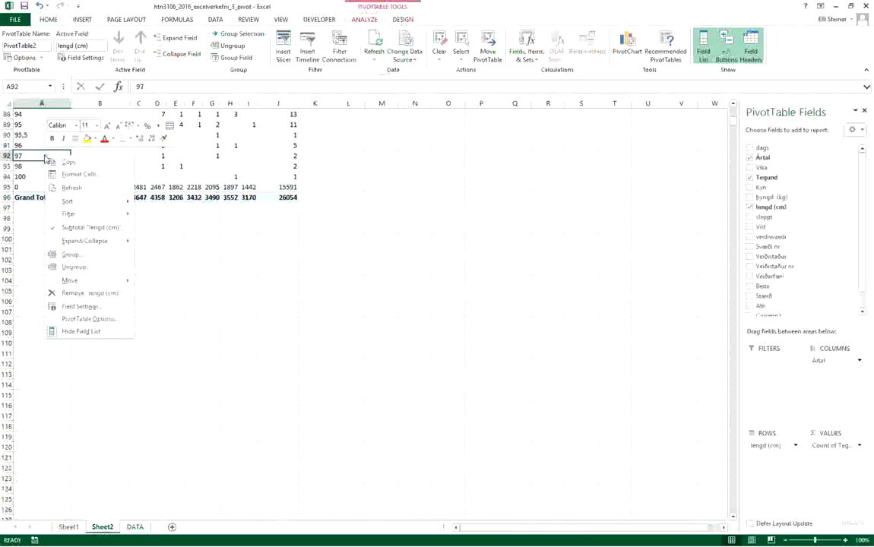
{"action": "left_click", "coordinate": [85, 254]}
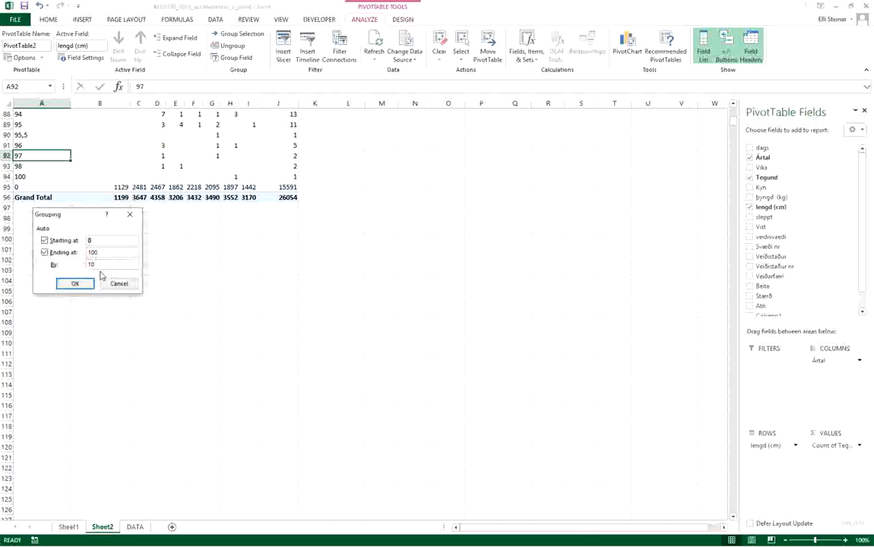
{"action": "left_click", "coordinate": [75, 282]}
{"action": "scroll", "coordinate": [79, 305], "scroll_direction": "up", "scroll_amount": 15}
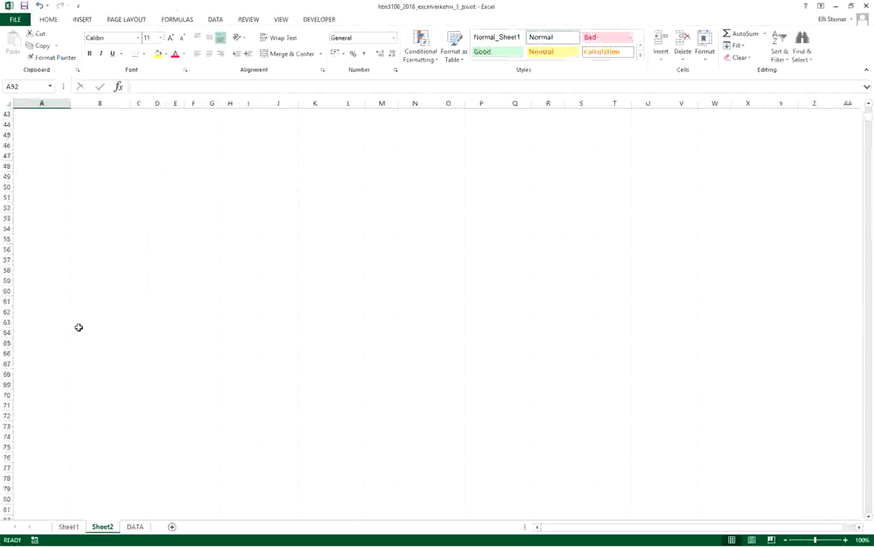
{"action": "key", "text": "ctrl+Up"}
{"action": "key", "text": "ctrl+Up"}
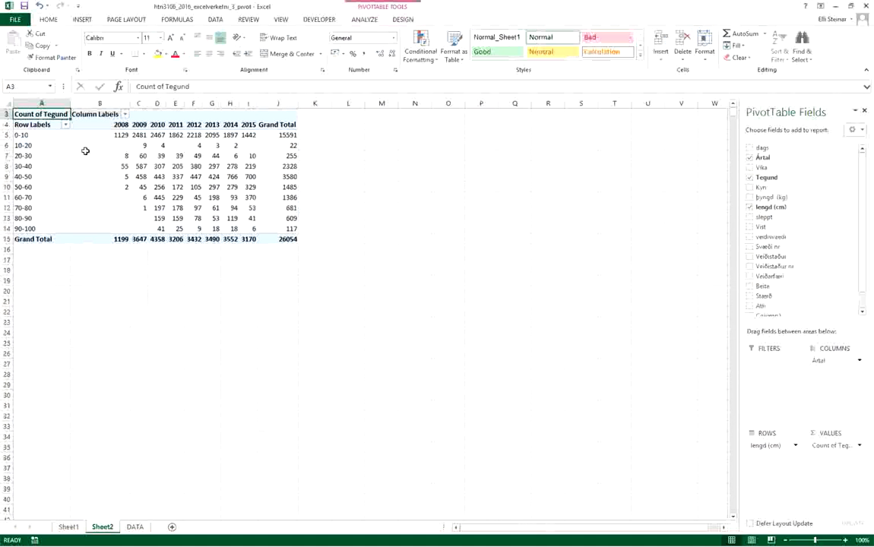
Filter the row labels to exclude the length classes <0, 0-10 and 10-20
{"action": "left_click", "coordinate": [66, 125]}
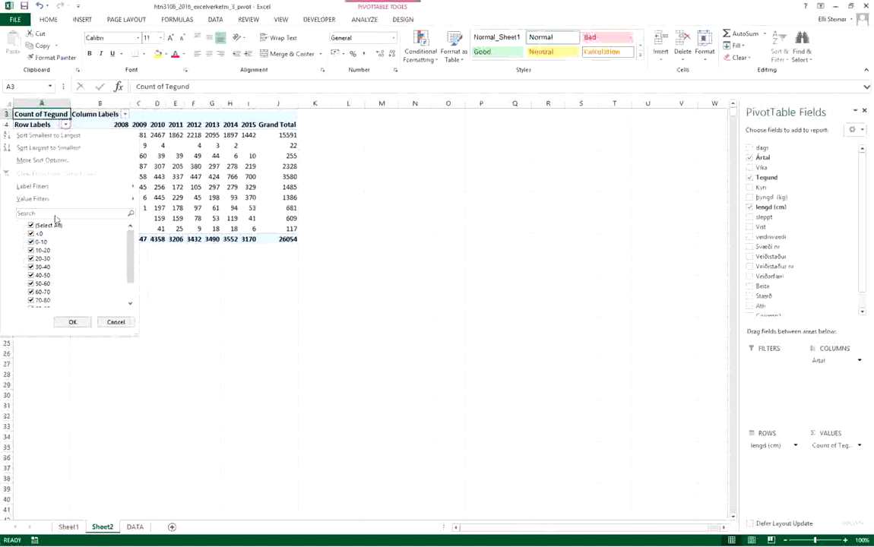
{"action": "left_click", "coordinate": [31, 233]}
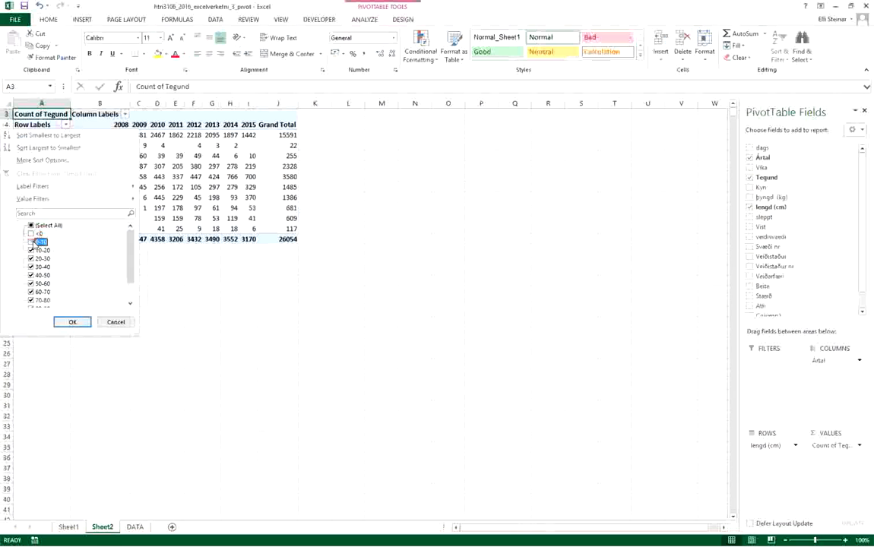
{"action": "left_click", "coordinate": [31, 250]}
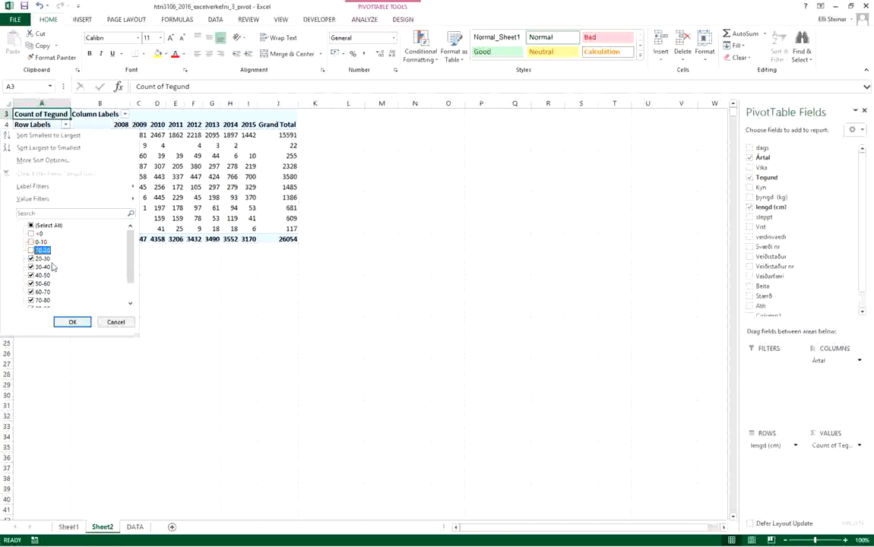
{"action": "left_click", "coordinate": [77, 323]}
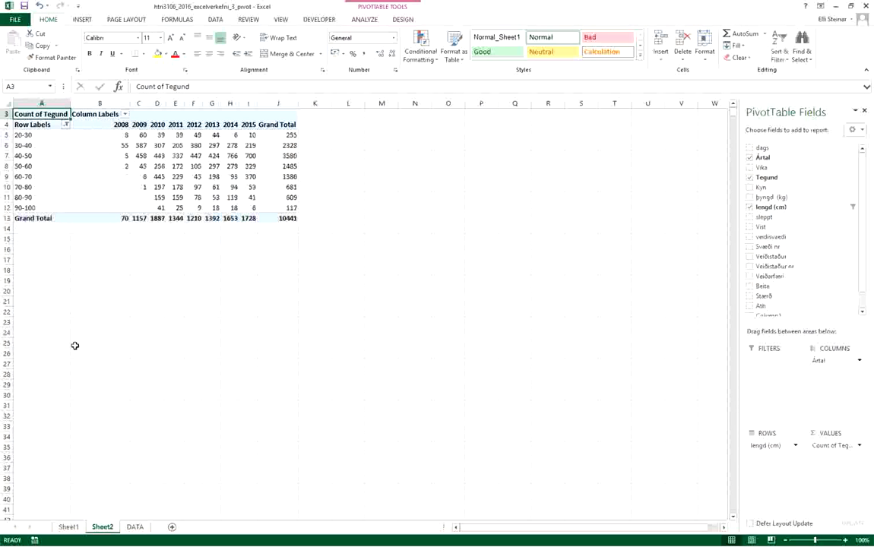
Replace Ártal with Tegund as the pivot table's column field, keeping the count of Tegund as values
{"action": "left_click", "coordinate": [137, 174]}
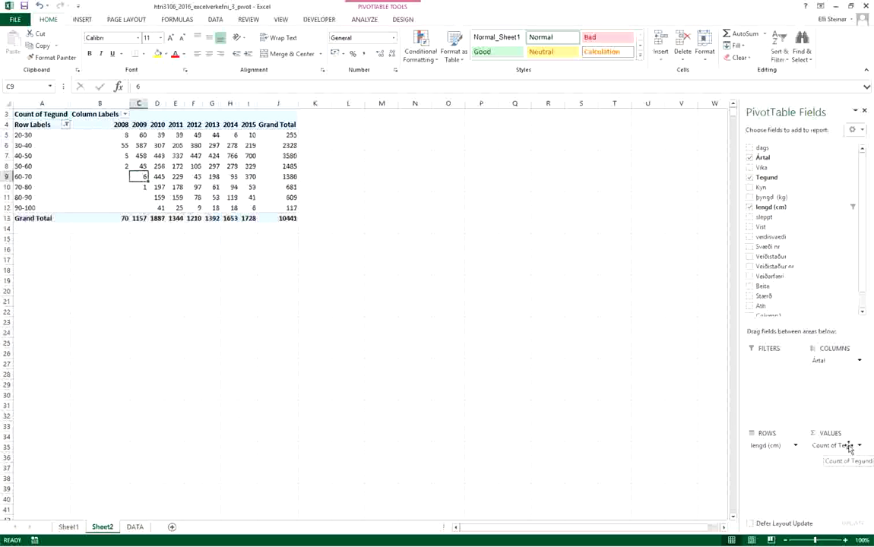
{"action": "left_click_drag", "start_coordinate": [813, 177], "coordinate": [193, 180]}
{"action": "left_click", "coordinate": [111, 162]}
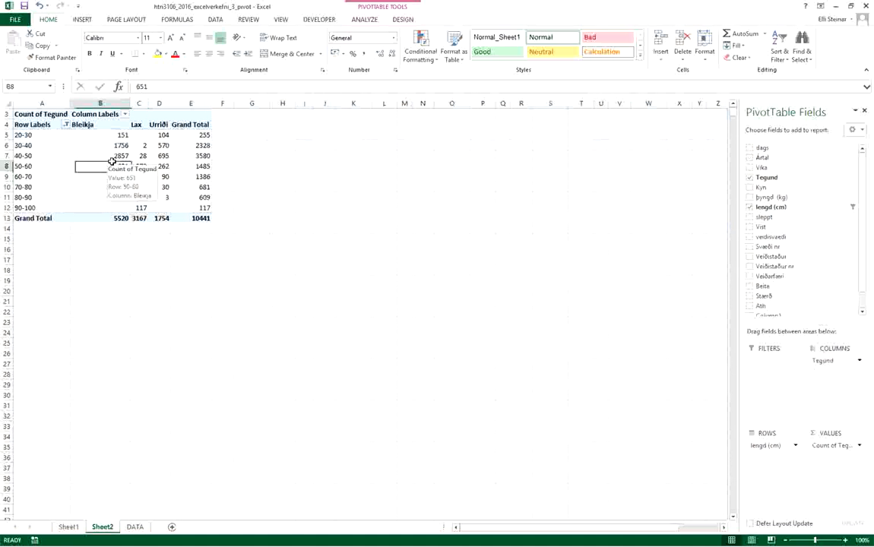
Insert a Clustered Column chart from the pivot table and move it up beside the table
{"action": "left_click", "coordinate": [319, 20]}
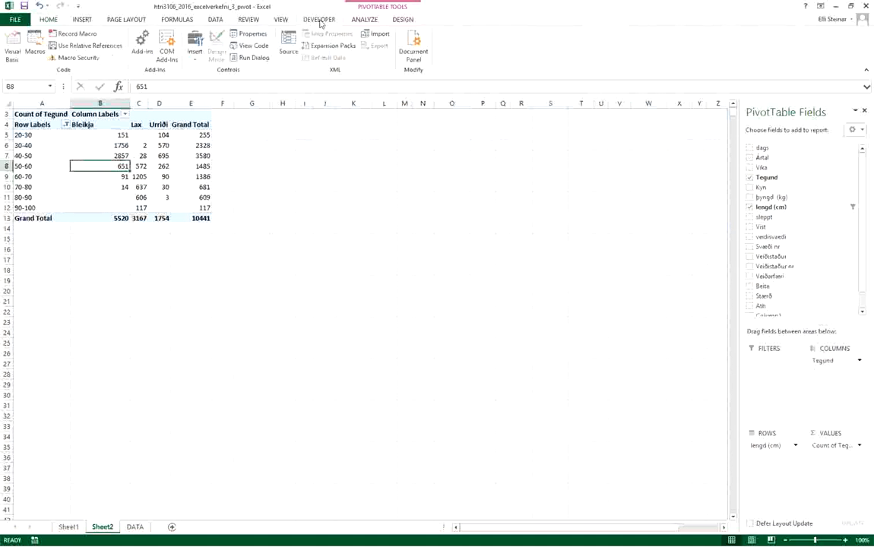
{"action": "left_click", "coordinate": [216, 20]}
{"action": "left_click", "coordinate": [94, 21]}
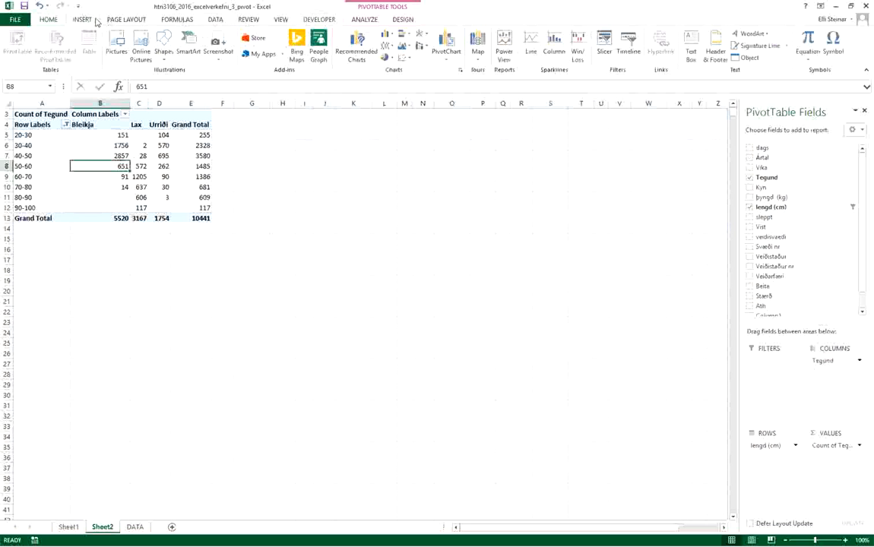
{"action": "left_click", "coordinate": [353, 52]}
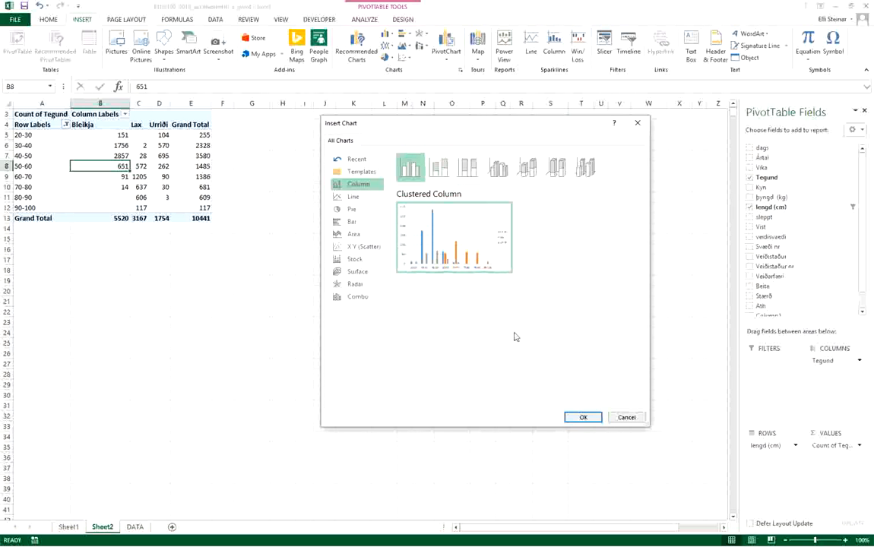
{"action": "left_click", "coordinate": [594, 418]}
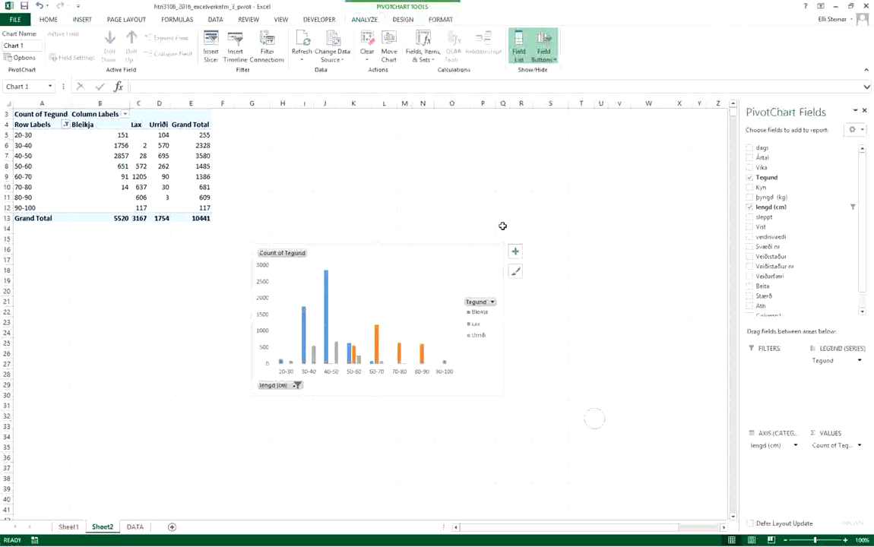
{"action": "left_click_drag", "start_coordinate": [488, 253], "coordinate": [479, 167]}
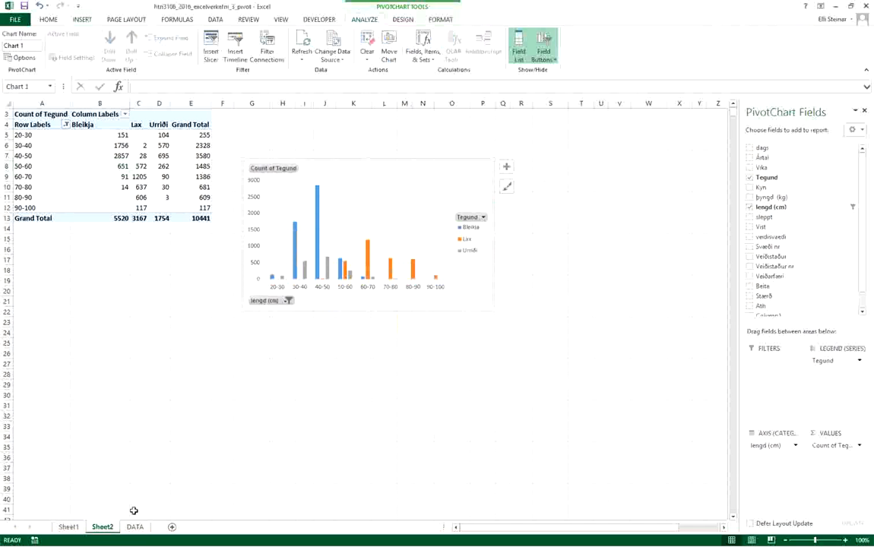
Add a new worksheet and paste the length-class chart at cell B2
{"action": "left_click", "coordinate": [172, 527]}
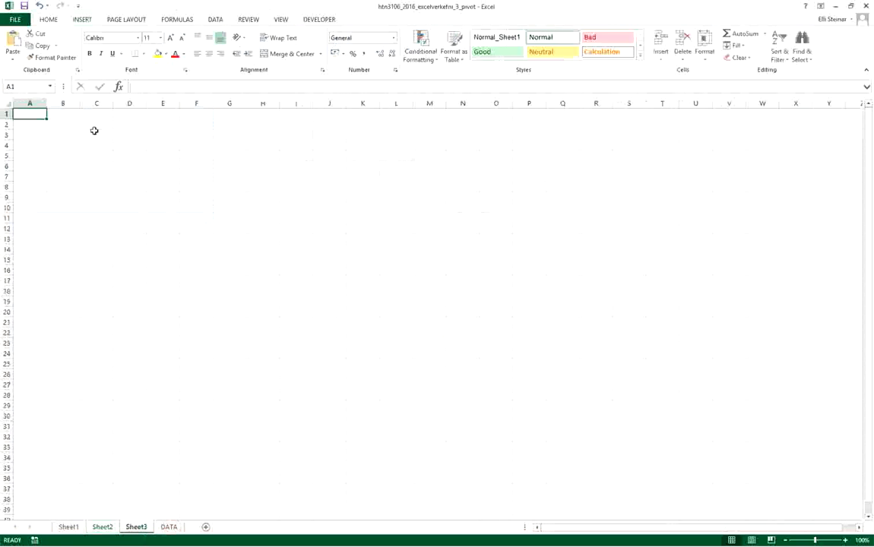
{"action": "left_click", "coordinate": [70, 125]}
{"action": "key", "text": "ctrl+v"}
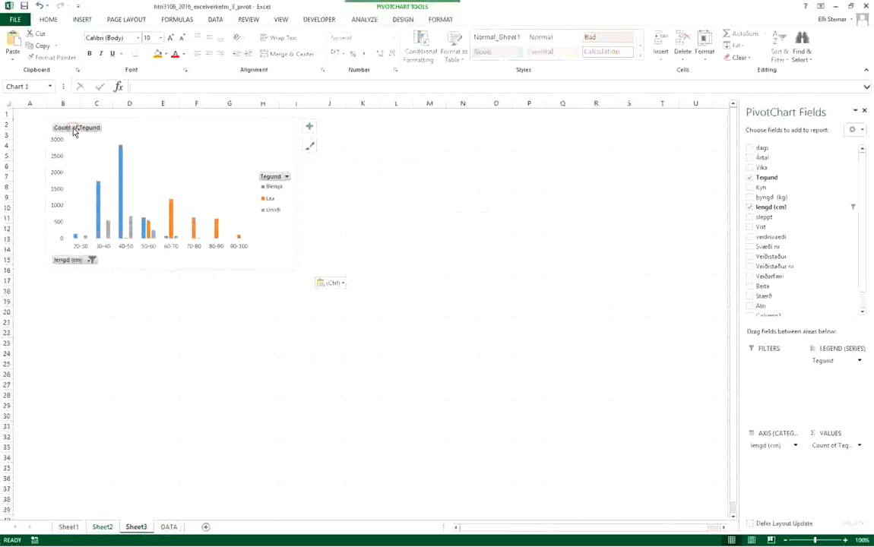
Copy the Urriði bar chart from Sheet1 to Sheet3 and place it directly below the length-class chart
{"action": "left_click", "coordinate": [69, 528]}
{"action": "left_click", "coordinate": [466, 410]}
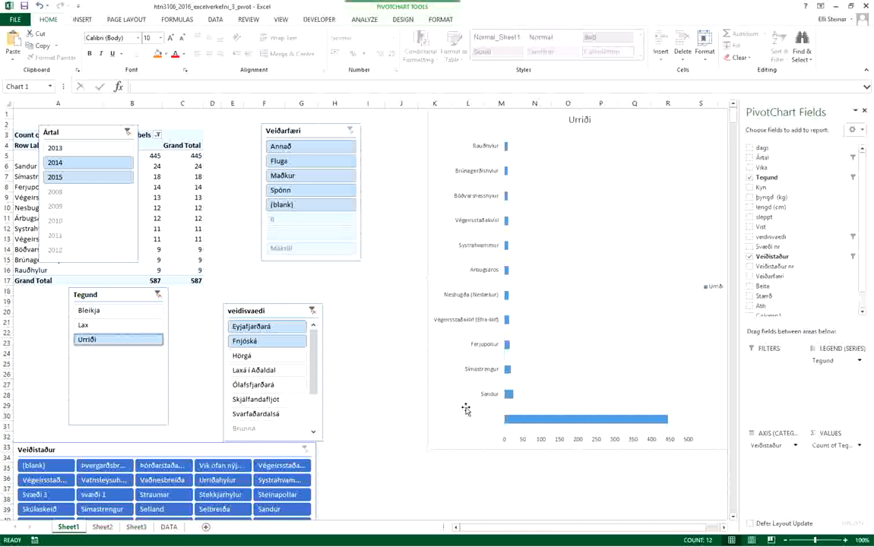
{"action": "left_click", "coordinate": [169, 526]}
{"action": "left_click", "coordinate": [137, 528]}
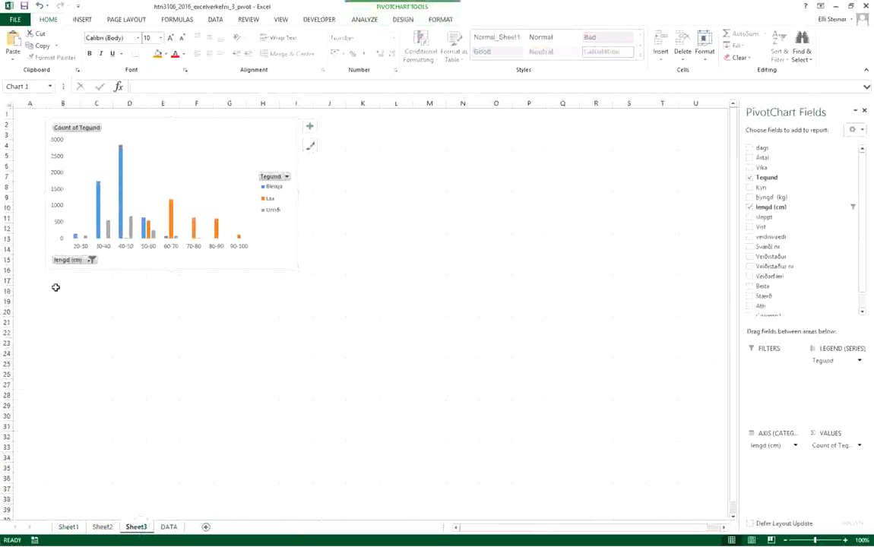
{"action": "left_click", "coordinate": [60, 282]}
{"action": "key", "text": "ctrl+v"}
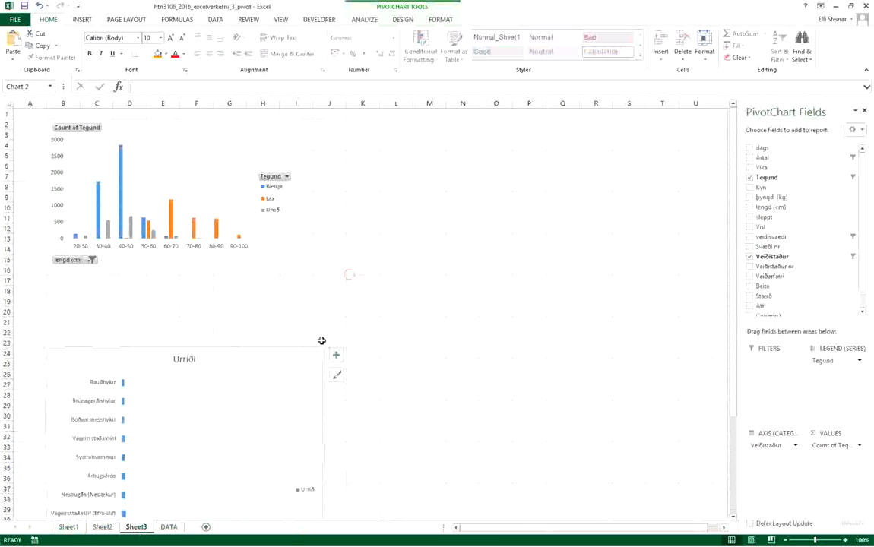
{"action": "left_click_drag", "start_coordinate": [349, 273], "coordinate": [324, 265]}
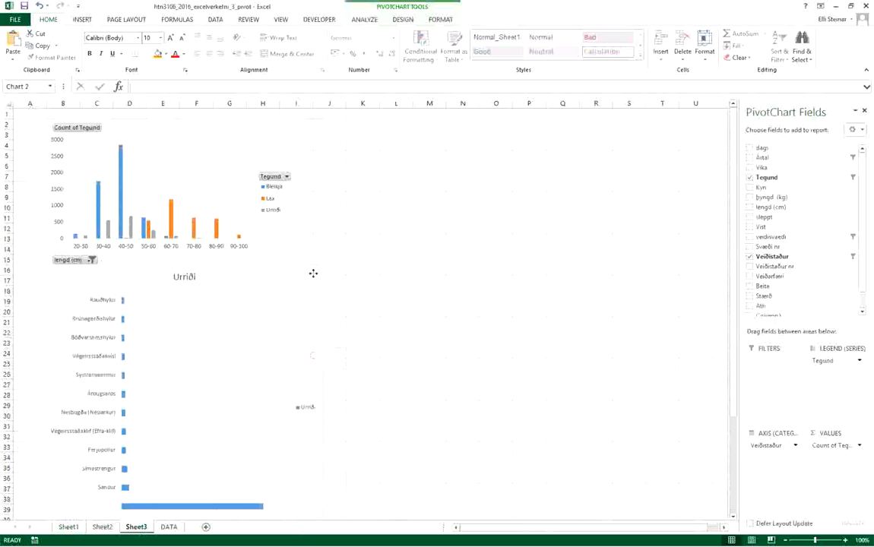
Rename Sheet3 as Dashboard
{"action": "left_click", "coordinate": [144, 525]}
{"action": "type", "text": "Da"}
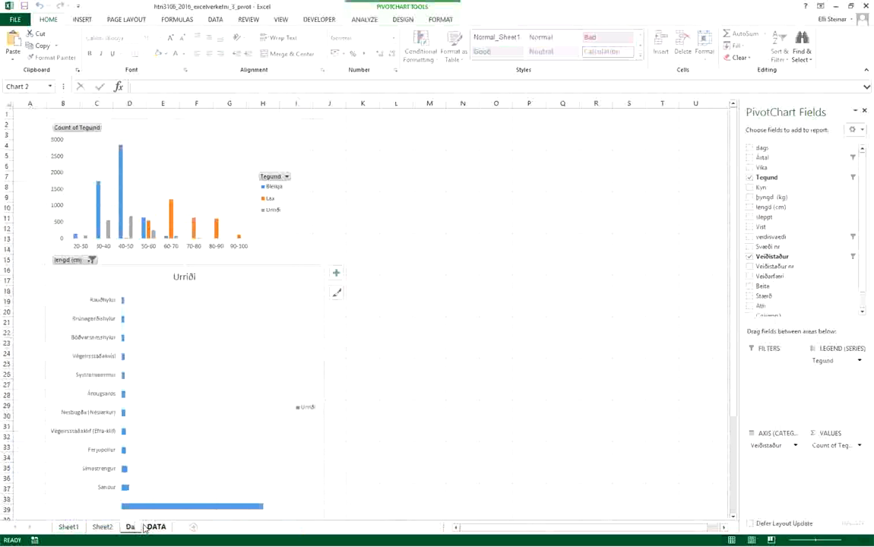
{"action": "type", "text": "shboard"}
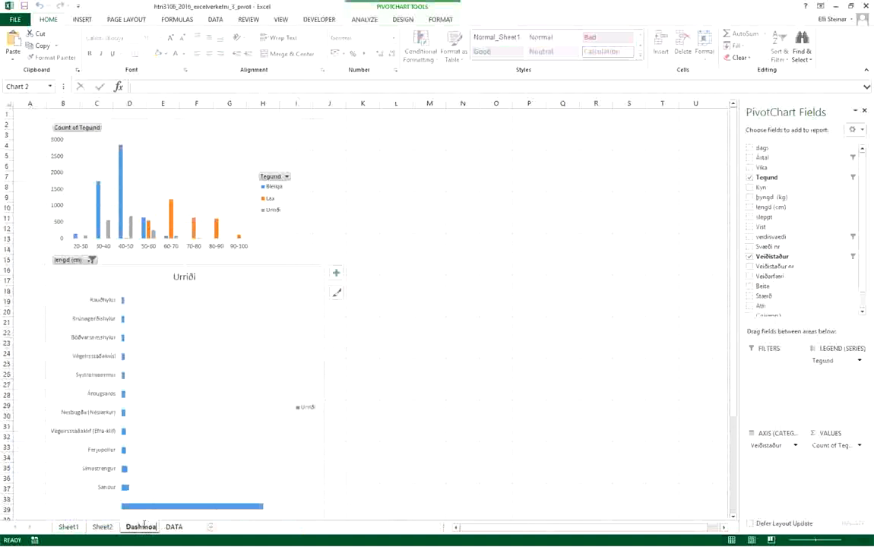
{"action": "key", "text": "BackSpace"}
{"action": "key", "text": "BackSpace"}
{"action": "key", "text": "BackSpace"}
{"action": "key", "text": "BackSpace"}
{"action": "type", "text": "oard"}
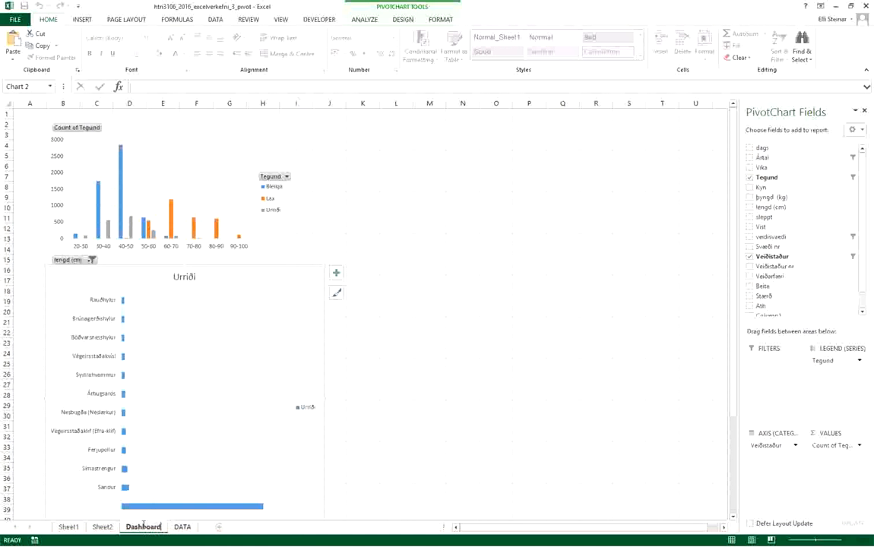
{"action": "left_click", "coordinate": [362, 332]}
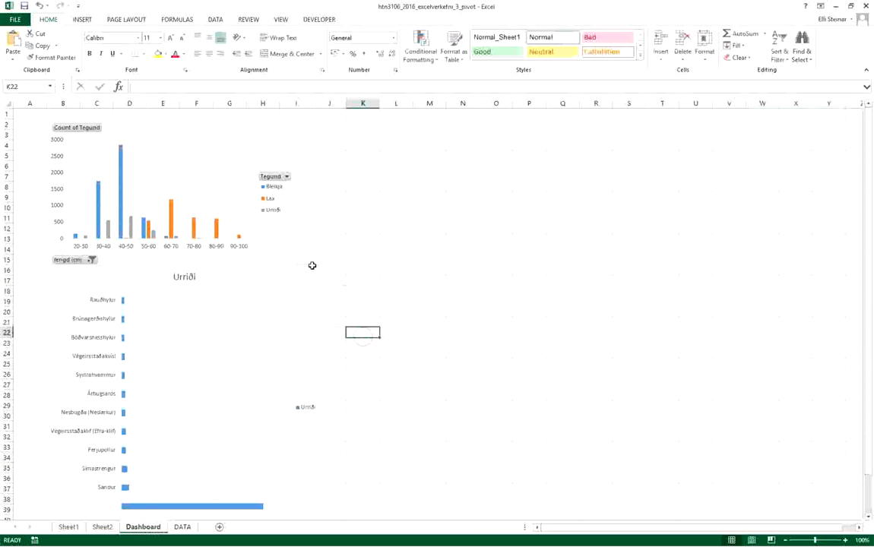
Insert slicers for Ártal, Tegund and veidisvaedi for the length-class chart
{"action": "left_click", "coordinate": [275, 137]}
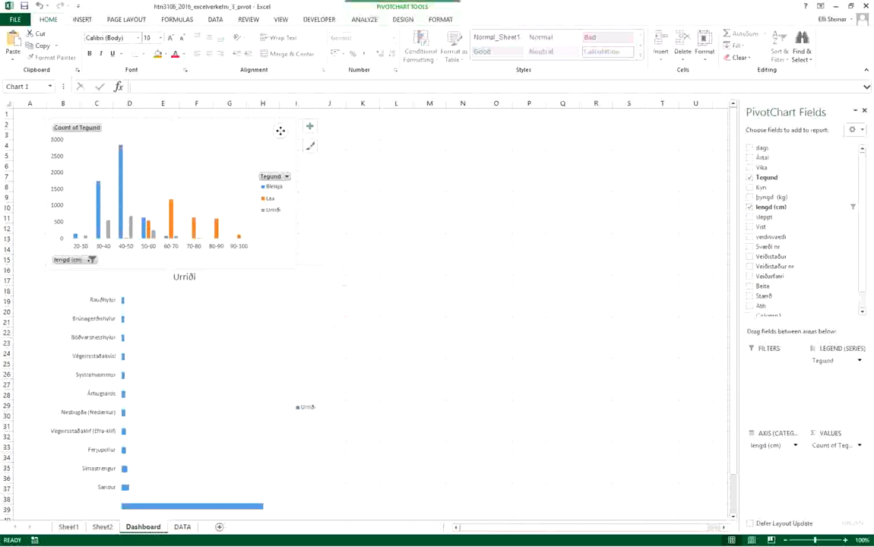
{"action": "left_click", "coordinate": [95, 20]}
{"action": "left_click", "coordinate": [363, 20]}
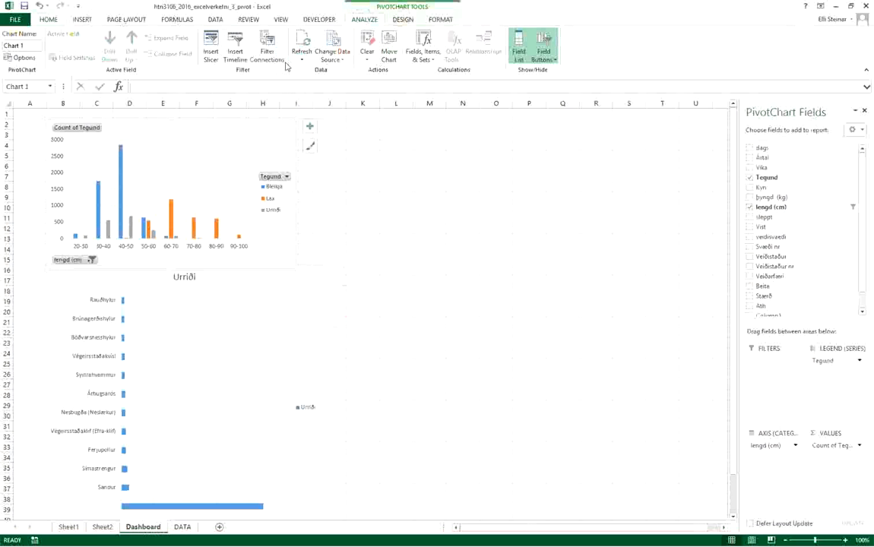
{"action": "left_click", "coordinate": [211, 50]}
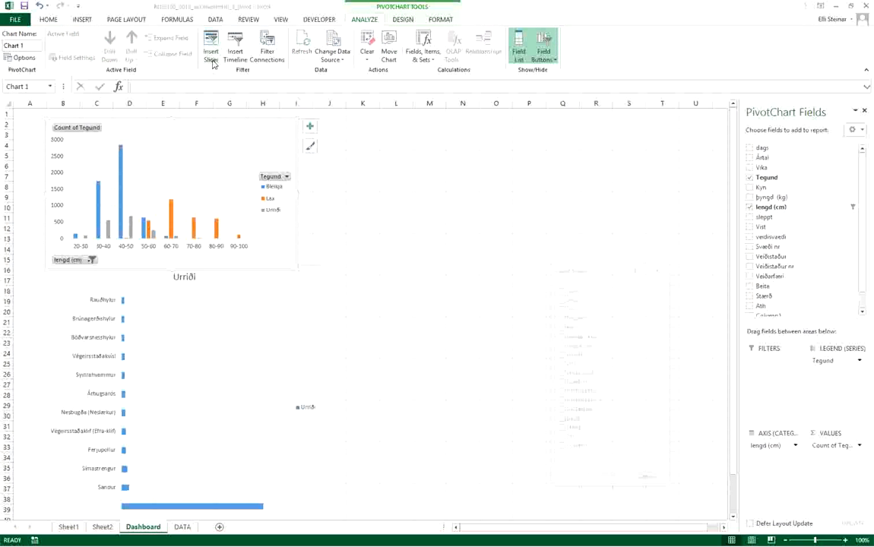
{"action": "left_click", "coordinate": [561, 298]}
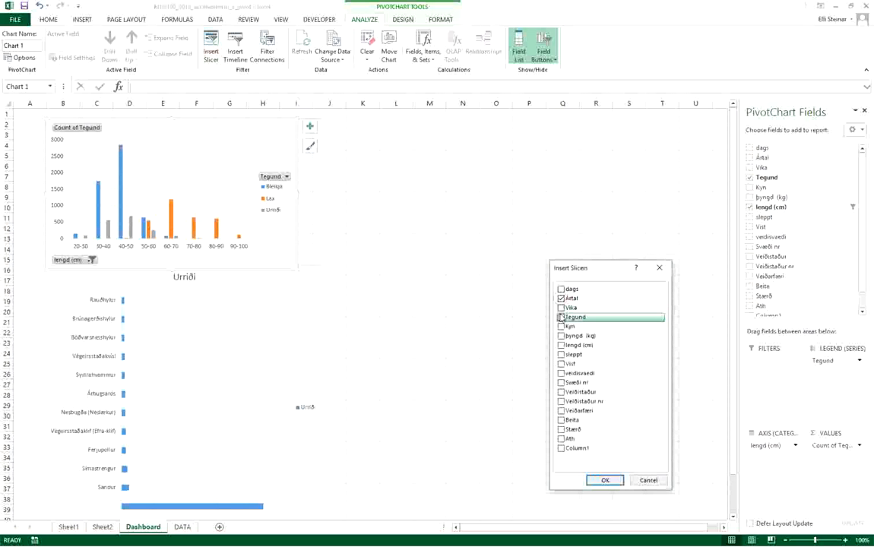
{"action": "left_click", "coordinate": [561, 318]}
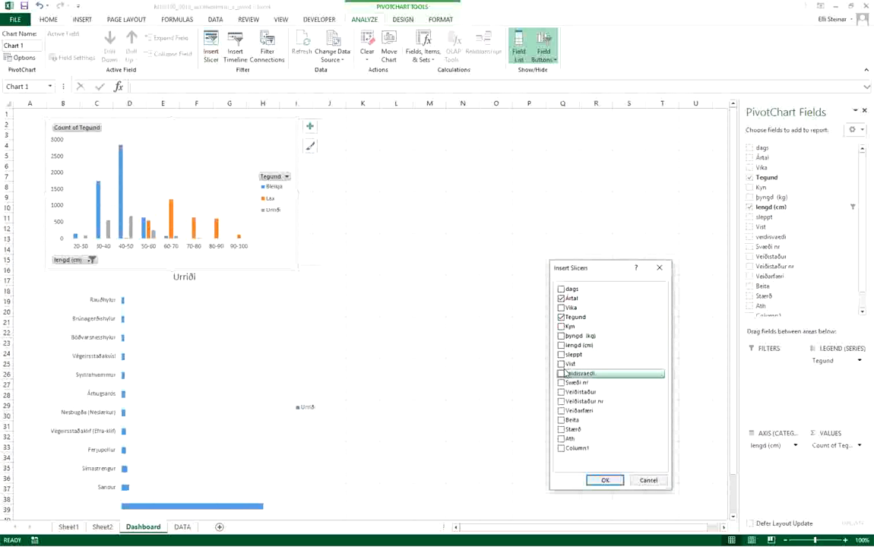
{"action": "left_click", "coordinate": [606, 481]}
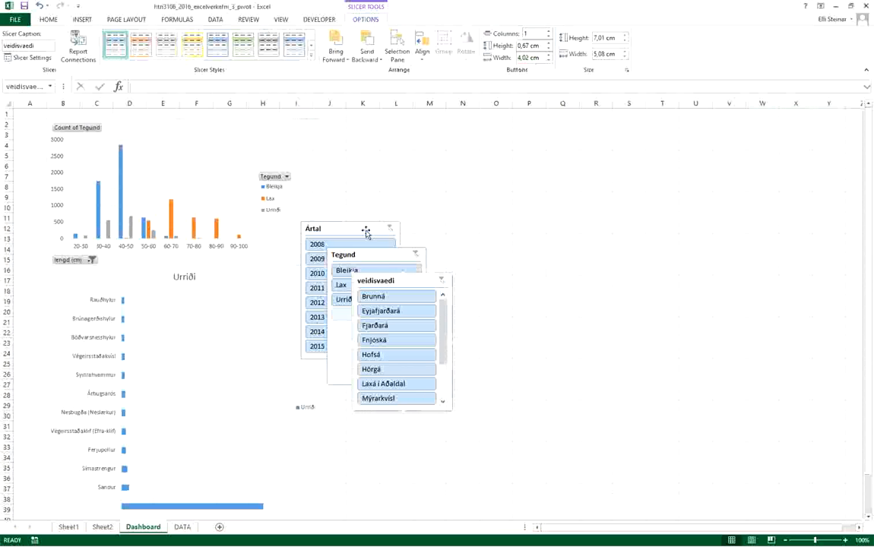
Arrange the Ártal, Tegund and veidisvaedi slicers in a row to the right of the length-class chart
{"action": "left_click_drag", "start_coordinate": [365, 230], "coordinate": [399, 144]}
{"action": "left_click_drag", "start_coordinate": [385, 253], "coordinate": [509, 148]}
{"action": "left_click_drag", "start_coordinate": [413, 285], "coordinate": [627, 146]}
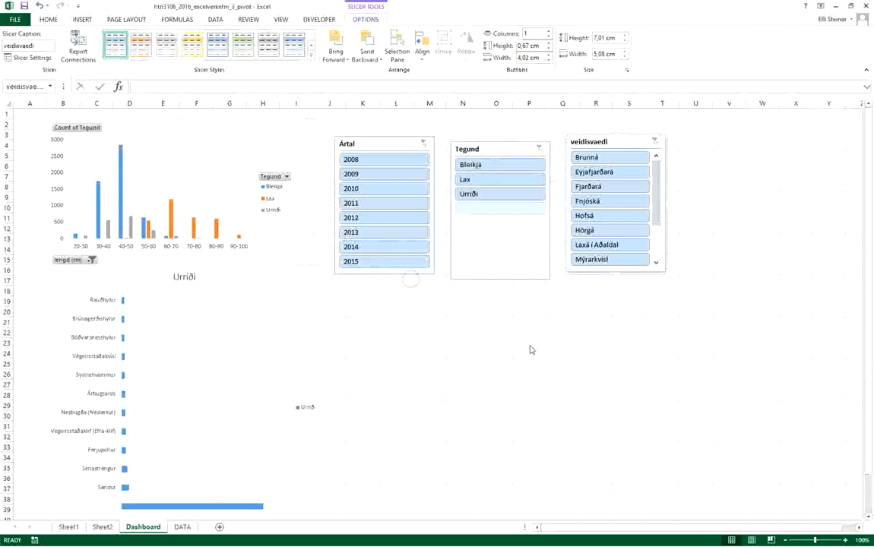
{"action": "left_click", "coordinate": [510, 366]}
Set the Ártal slicer to 3 columns and hide its items with no data
{"action": "left_click", "coordinate": [406, 143]}
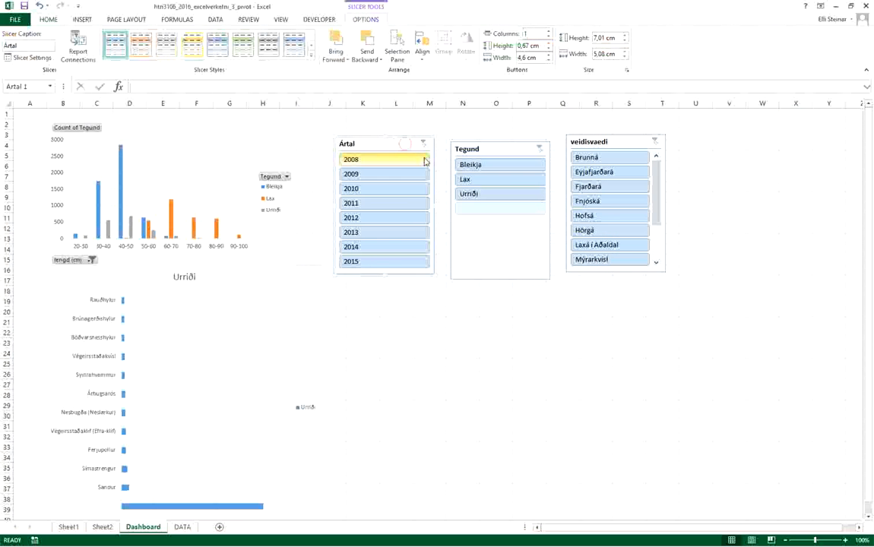
{"action": "left_click", "coordinate": [548, 32]}
{"action": "left_click", "coordinate": [549, 32]}
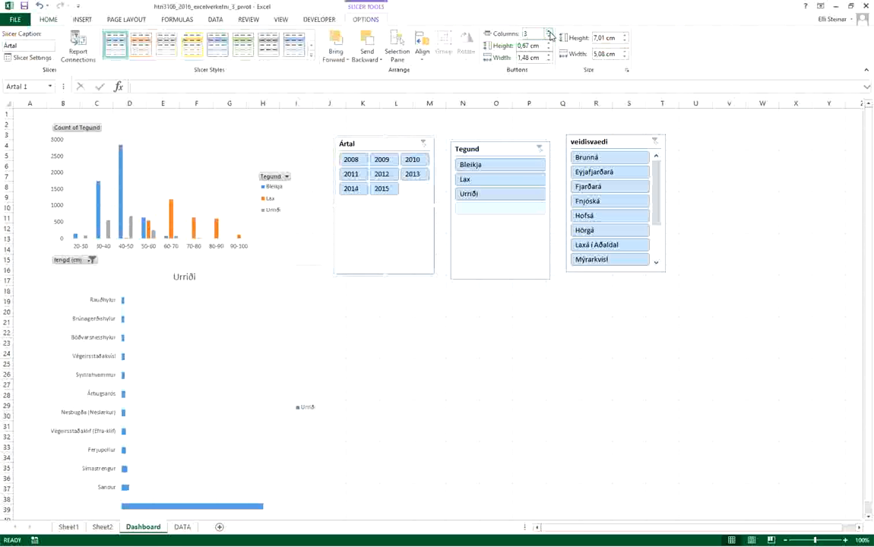
{"action": "left_click", "coordinate": [29, 58]}
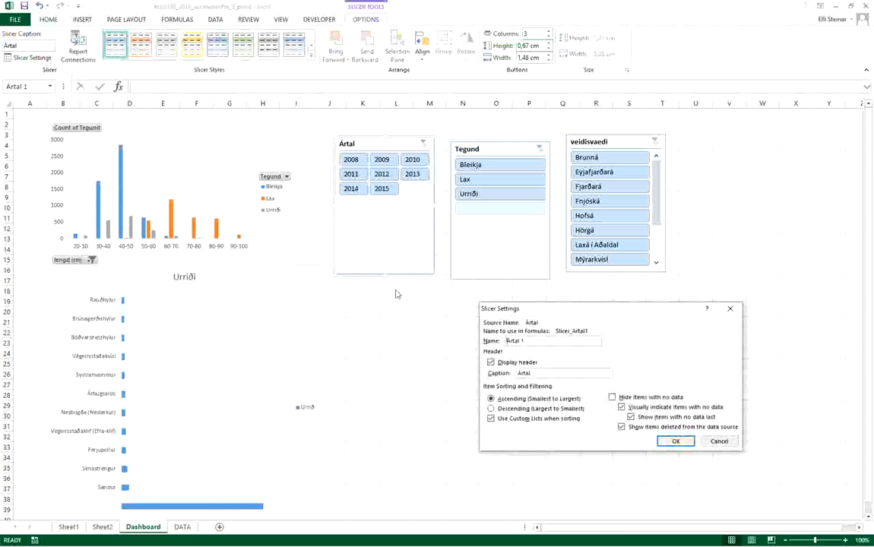
{"action": "left_click", "coordinate": [621, 398]}
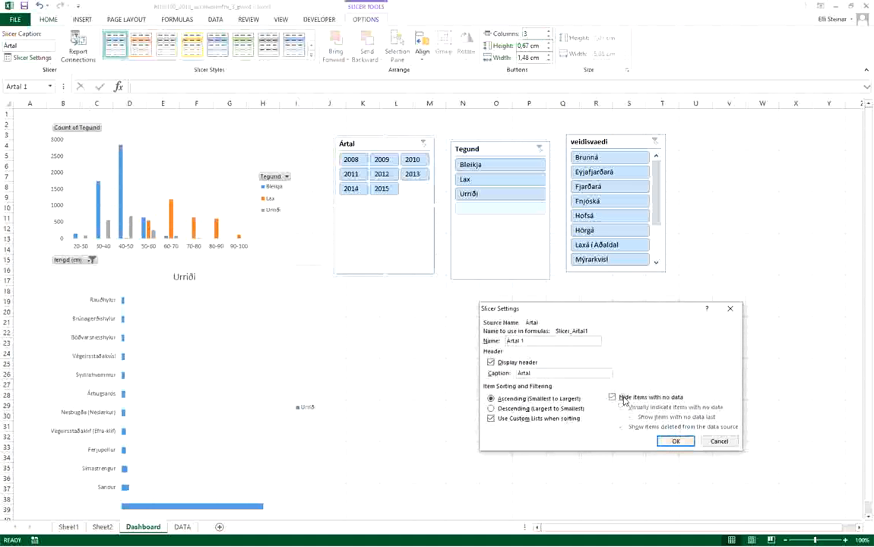
{"action": "left_click", "coordinate": [676, 441]}
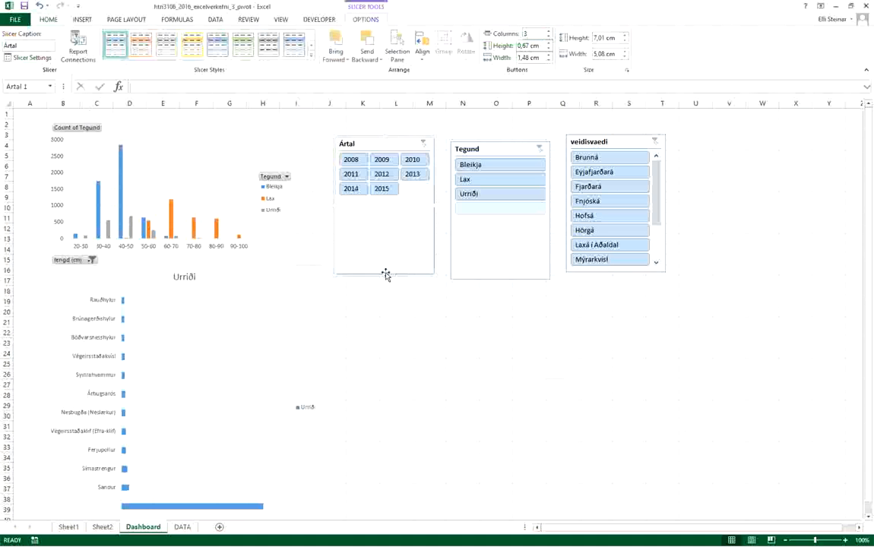
Shrink the Ártal slicer to about 3.4 cm high and 5 cm wide and apply the dark blue slicer style
{"action": "left_click_drag", "start_coordinate": [385, 276], "coordinate": [390, 213]}
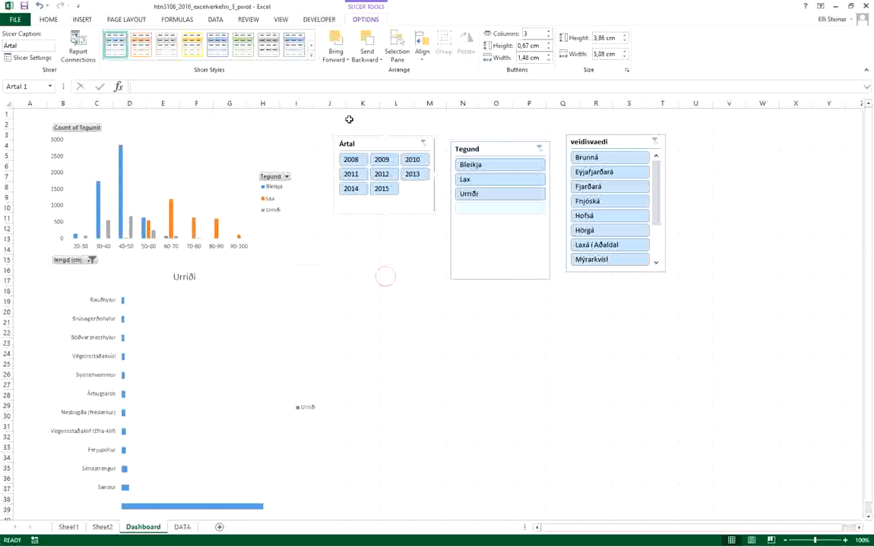
{"action": "left_click", "coordinate": [311, 55]}
{"action": "left_click", "coordinate": [218, 94]}
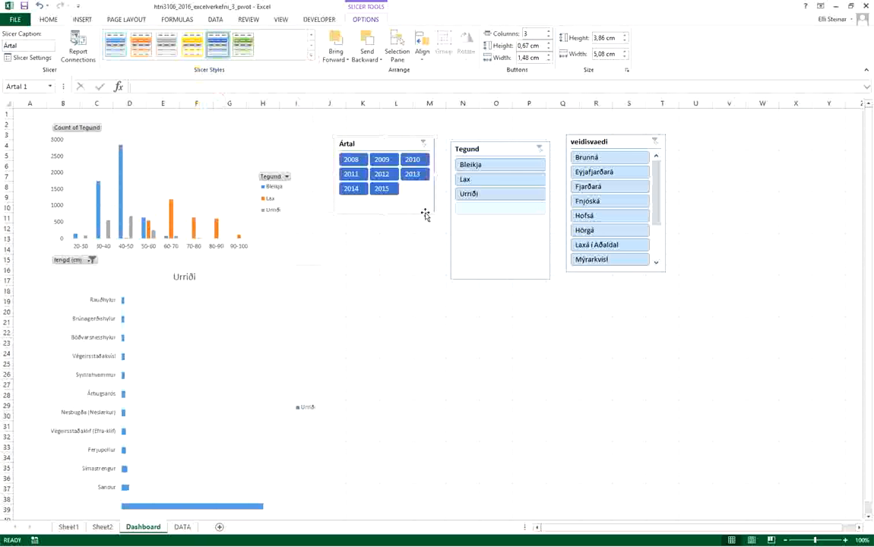
{"action": "left_click_drag", "start_coordinate": [432, 203], "coordinate": [431, 202]}
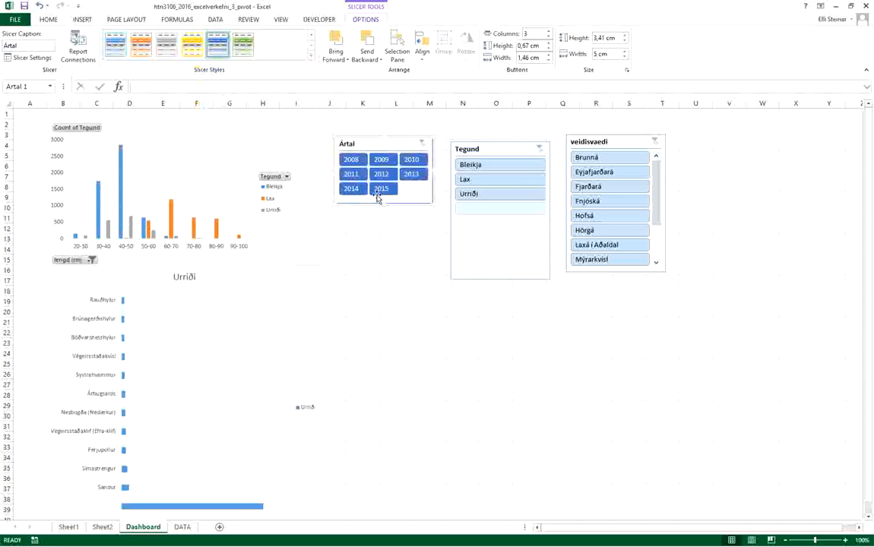
Try the Ártal slicer with 2009 and 2010, clear its filter, and look at its report connections without changing them
{"action": "left_click", "coordinate": [382, 160]}
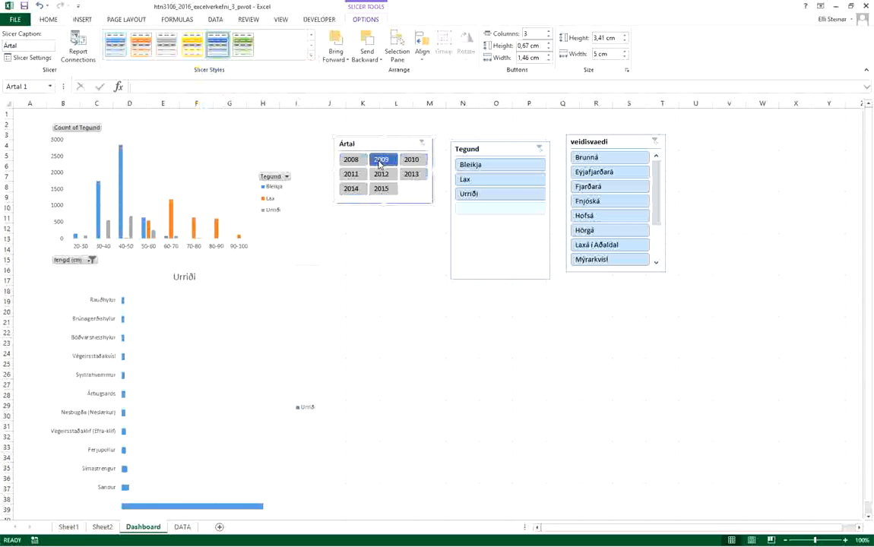
{"action": "left_click", "coordinate": [414, 163]}
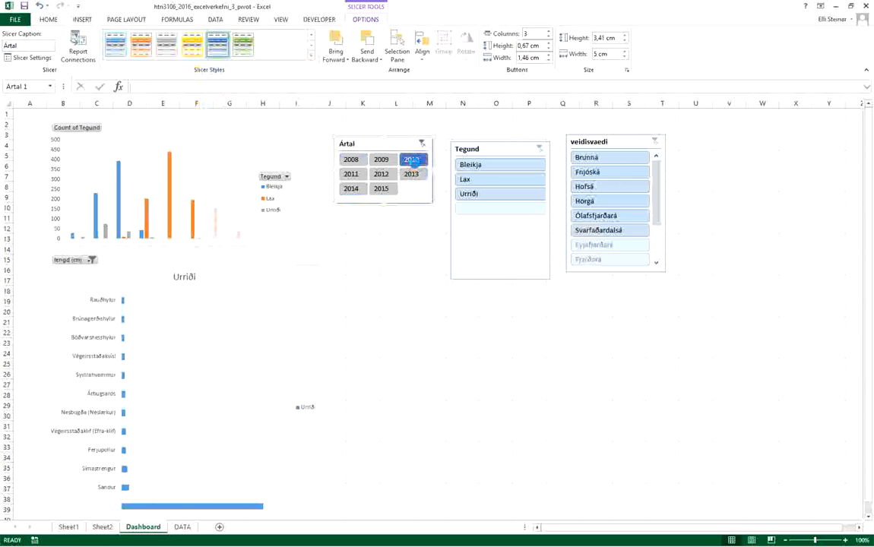
{"action": "left_click", "coordinate": [422, 143]}
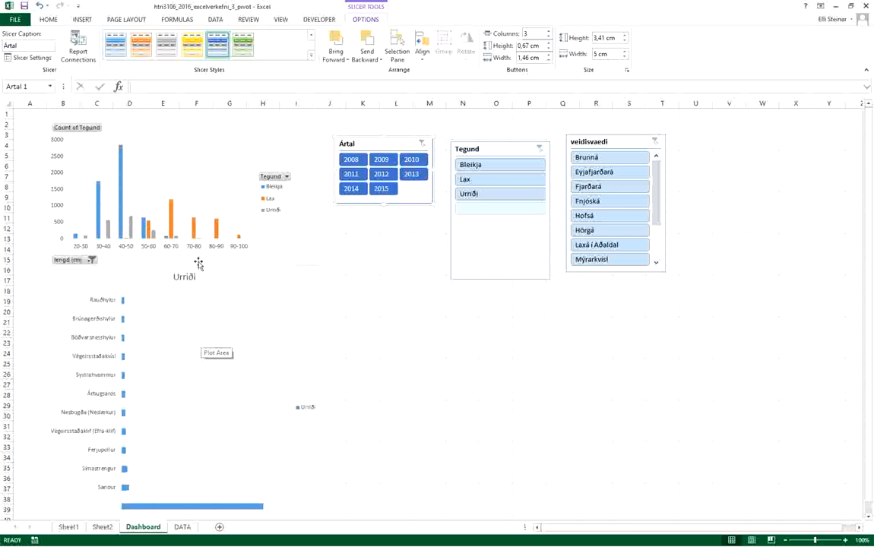
{"action": "left_click", "coordinate": [78, 45]}
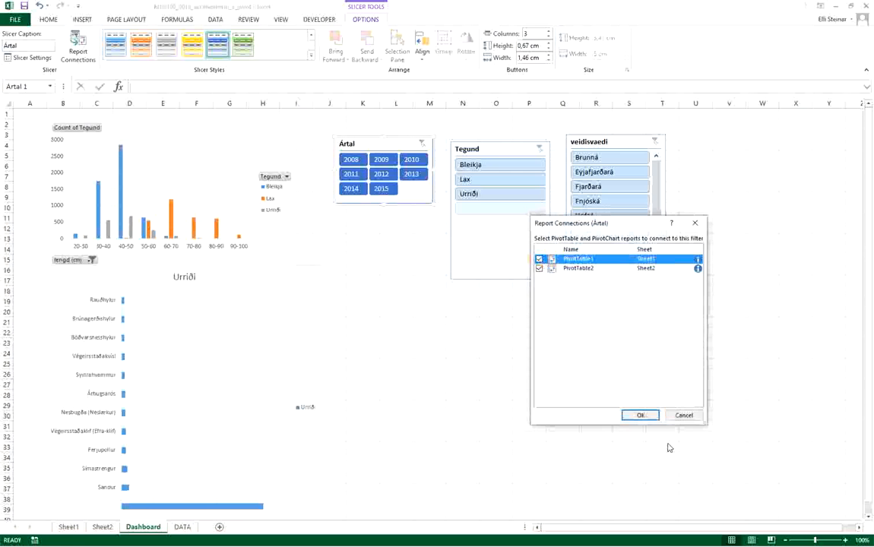
{"action": "left_click", "coordinate": [640, 415]}
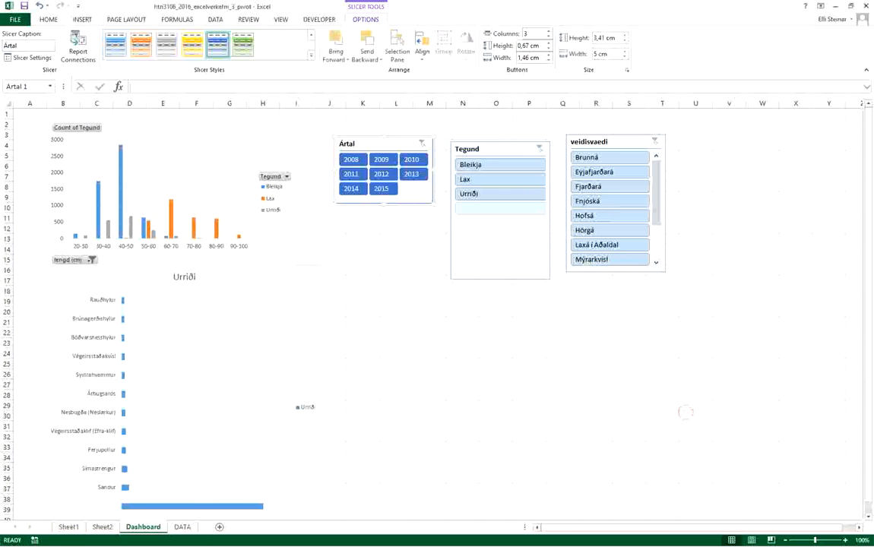
Rename Sheet1 as Veiðistaður
{"action": "left_click", "coordinate": [70, 528]}
{"action": "double_click", "coordinate": [70, 526]}
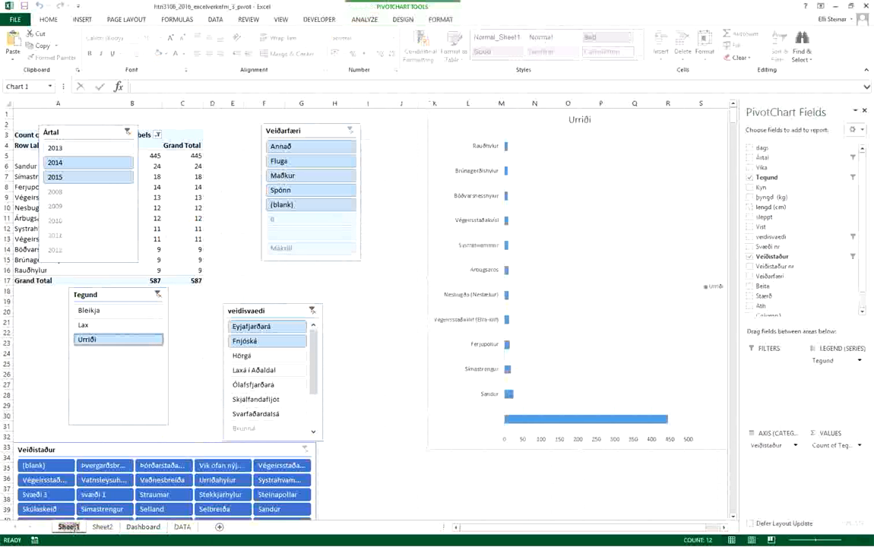
{"action": "type", "text": "Veiðistaðu"}
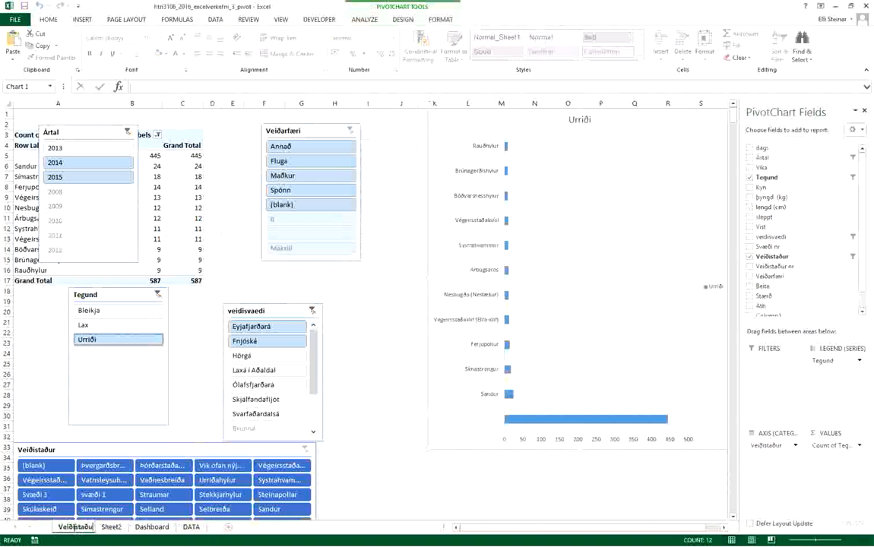
{"action": "type", "text": "r"}
{"action": "key", "text": "Return"}
Rename Sheet2 as Lengdarflokkar and return to the Dashboard sheet
{"action": "left_click", "coordinate": [115, 528]}
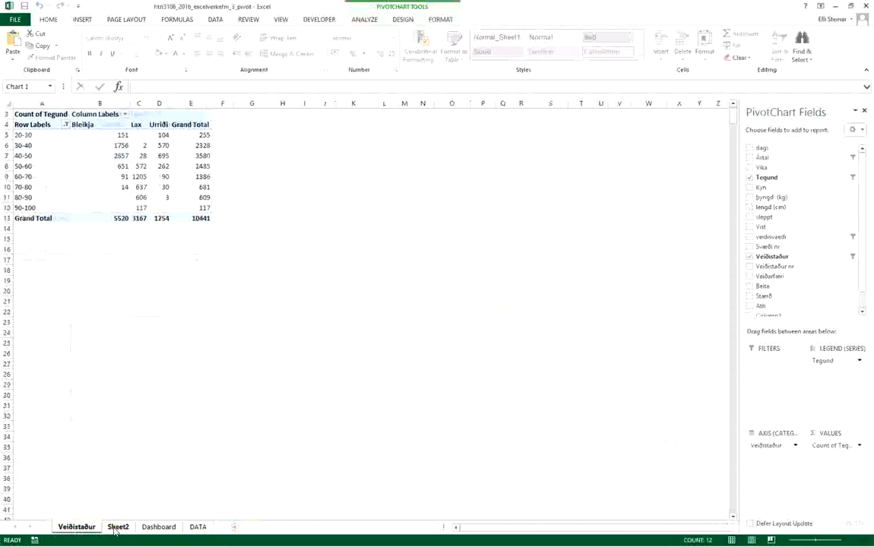
{"action": "type", "text": "Le"}
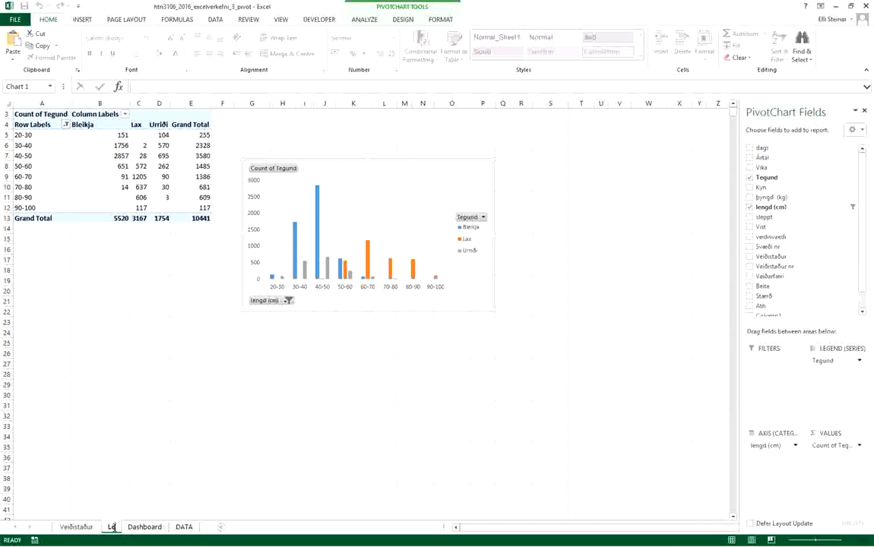
{"action": "type", "text": "ngdarflok"}
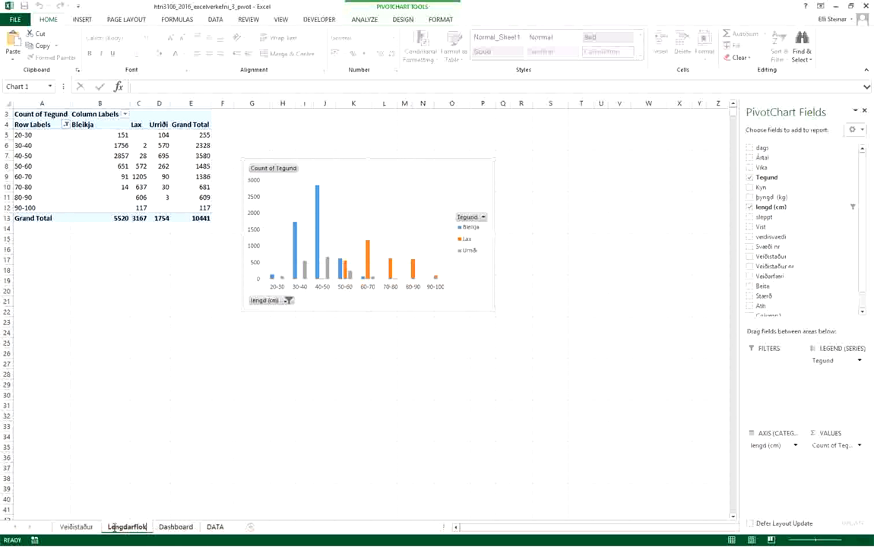
{"action": "type", "text": "kar"}
{"action": "key", "text": "Return"}
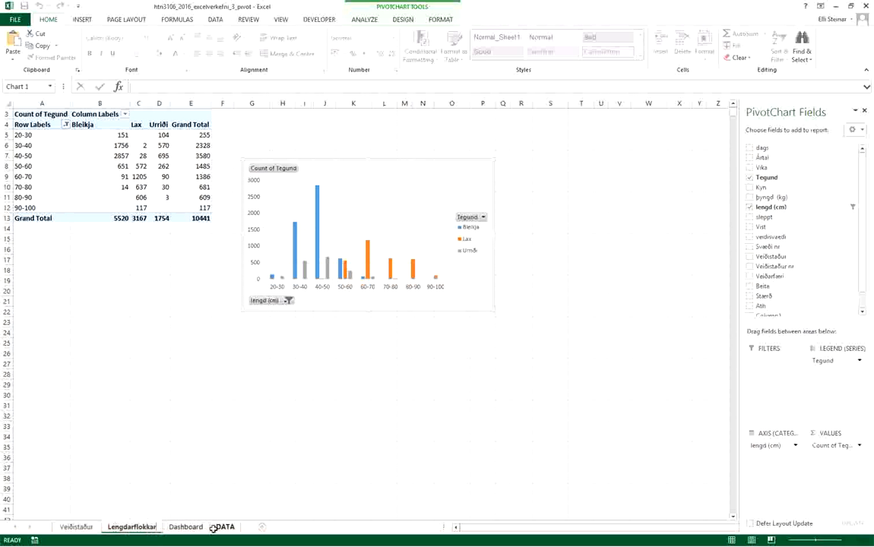
{"action": "left_click", "coordinate": [215, 532]}
{"action": "left_click", "coordinate": [186, 527]}
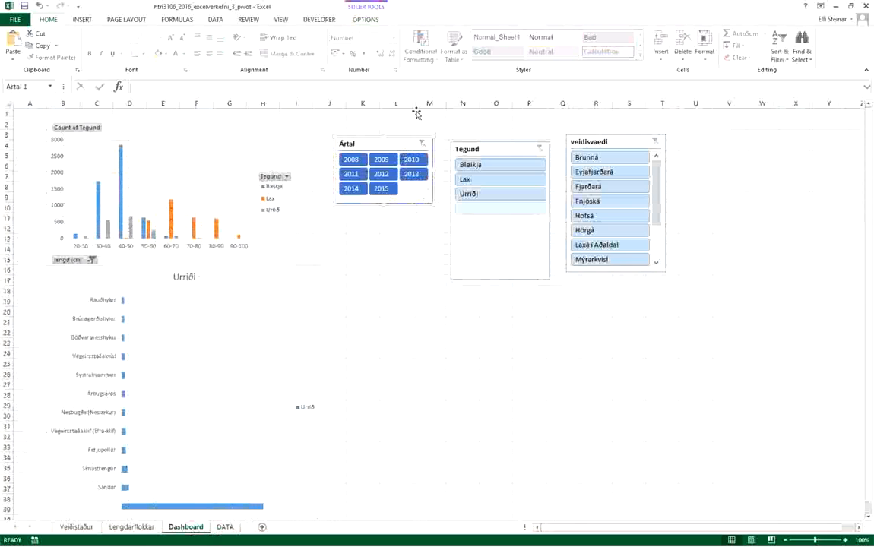
Connect the Ártal slicer to PivotTable1 on the Veiðistaður sheet as well, through its report connections
{"action": "left_click", "coordinate": [318, 19]}
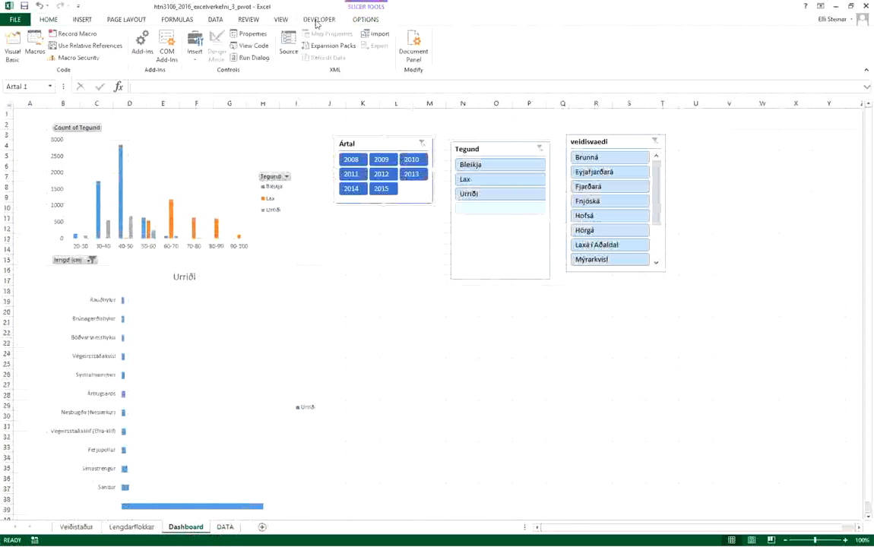
{"action": "left_click", "coordinate": [355, 20]}
{"action": "left_click", "coordinate": [84, 44]}
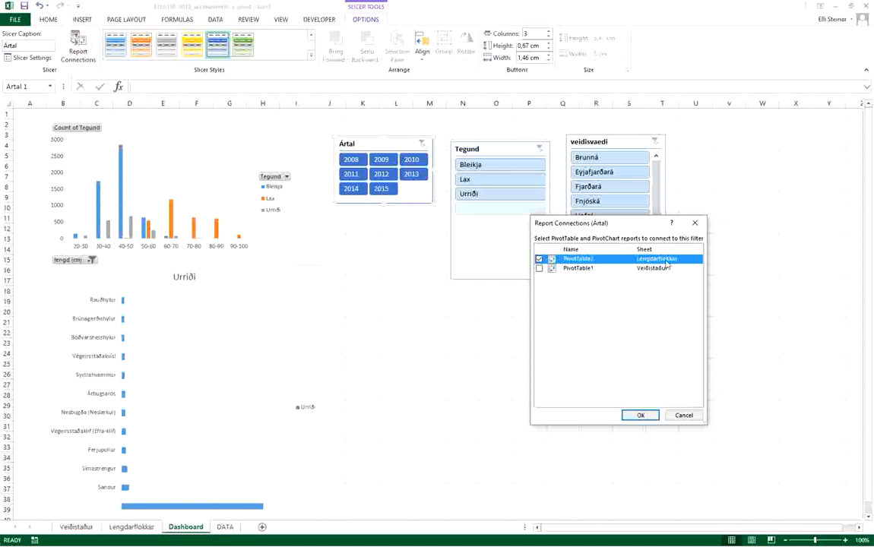
{"action": "left_click", "coordinate": [539, 268]}
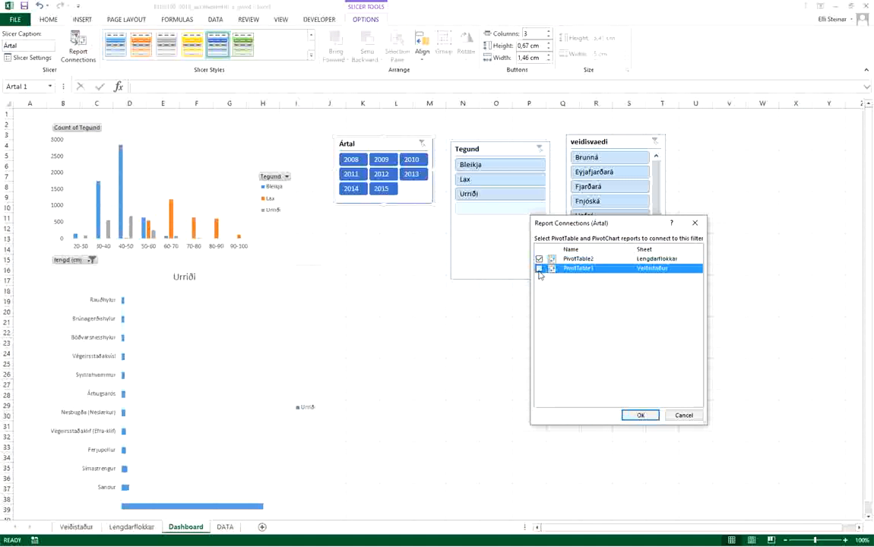
{"action": "left_click", "coordinate": [639, 416]}
Connect the Tegund slicer to PivotTable1 on the Veiðistaður sheet in its report connections
{"action": "left_click", "coordinate": [519, 149]}
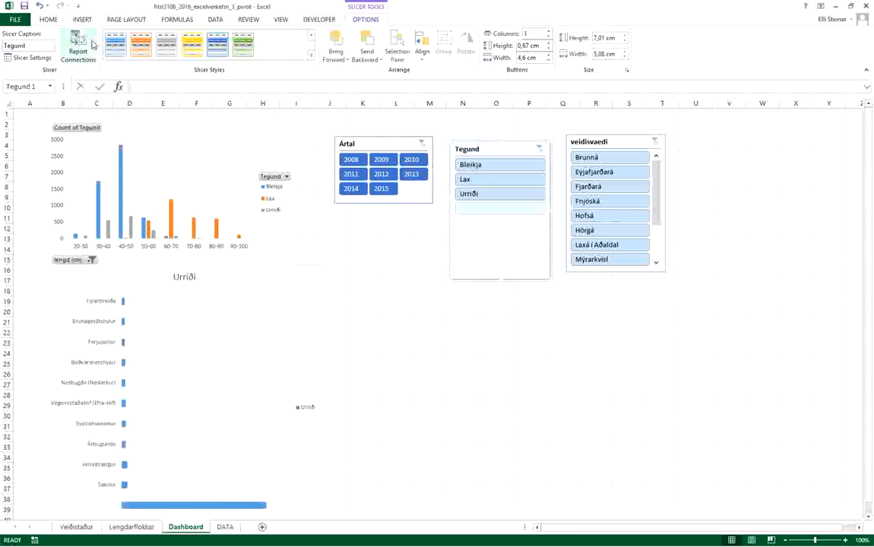
{"action": "left_click", "coordinate": [78, 47]}
{"action": "left_click", "coordinate": [539, 268]}
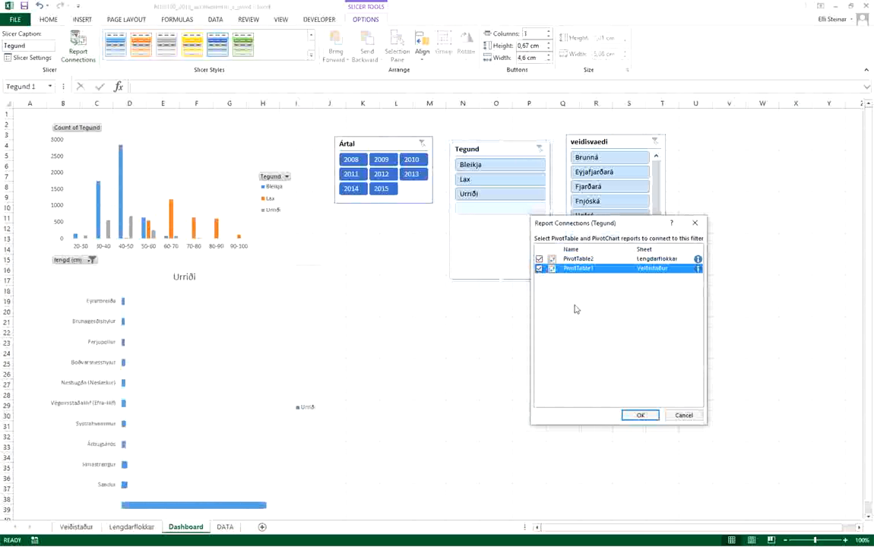
{"action": "left_click", "coordinate": [639, 415]}
Connect the veidisvaedi slicer to PivotTable1 on the Veiðistaður sheet in its report connections
{"action": "left_click", "coordinate": [629, 142]}
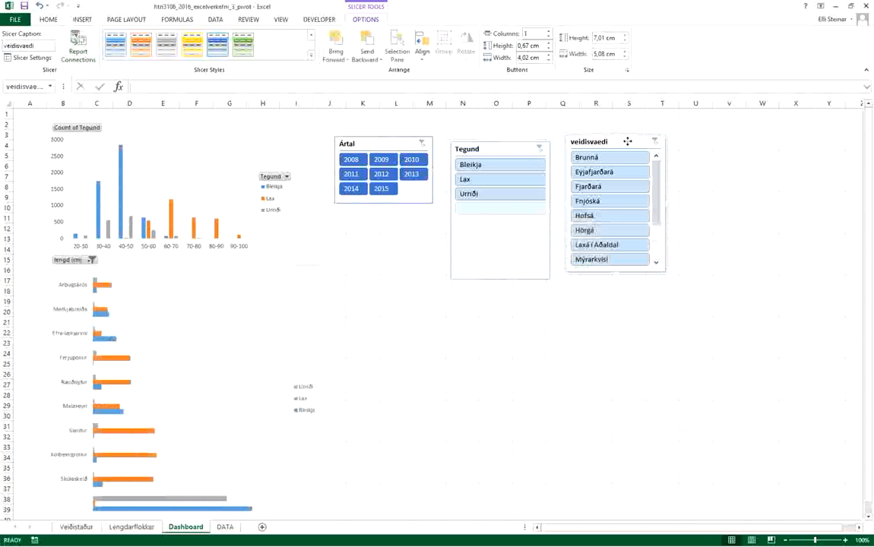
{"action": "left_click", "coordinate": [78, 48]}
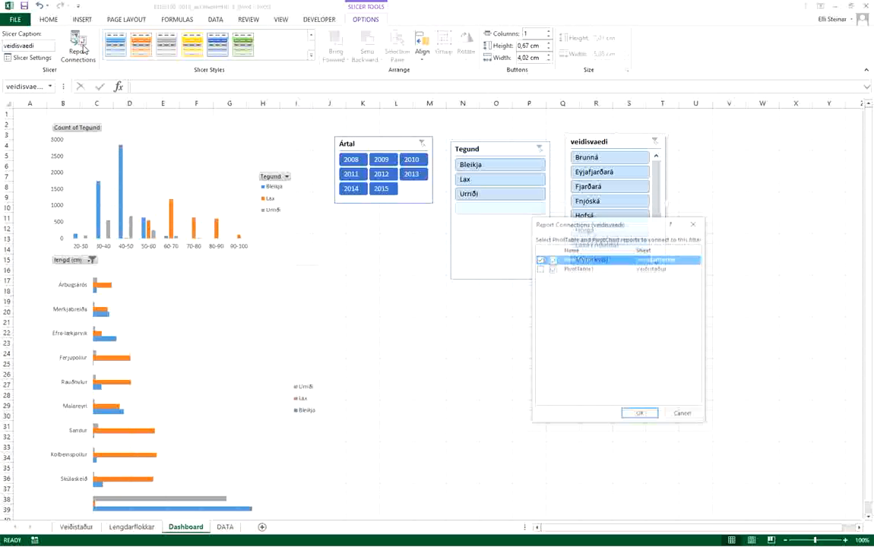
{"action": "left_click", "coordinate": [539, 268]}
{"action": "left_click", "coordinate": [642, 416]}
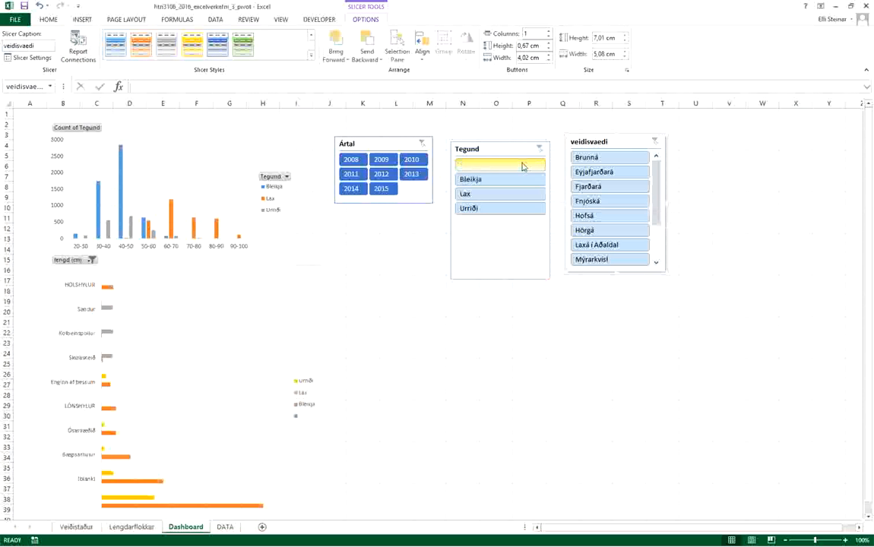
Set the veidisvaedi slicer to hide items with no data and recheck its slicer settings
{"action": "left_click", "coordinate": [27, 57]}
{"action": "left_click", "coordinate": [648, 343]}
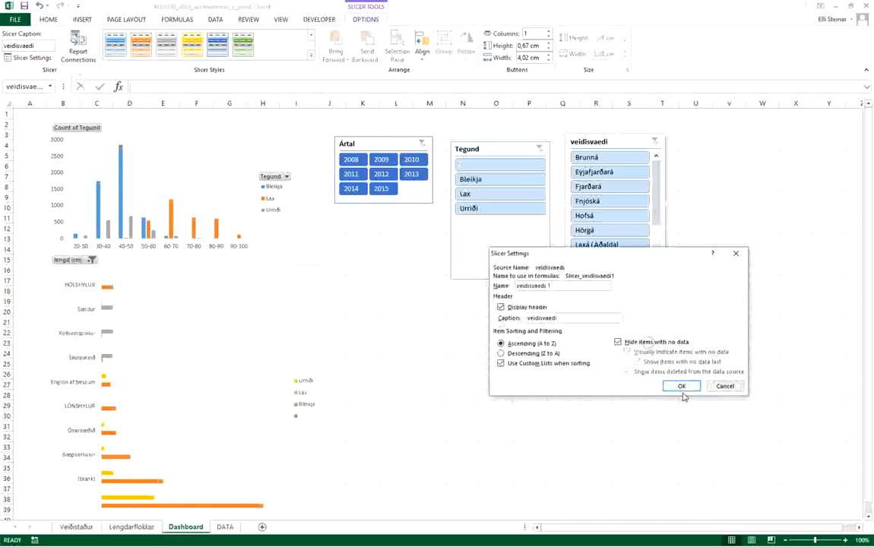
{"action": "left_click", "coordinate": [682, 386]}
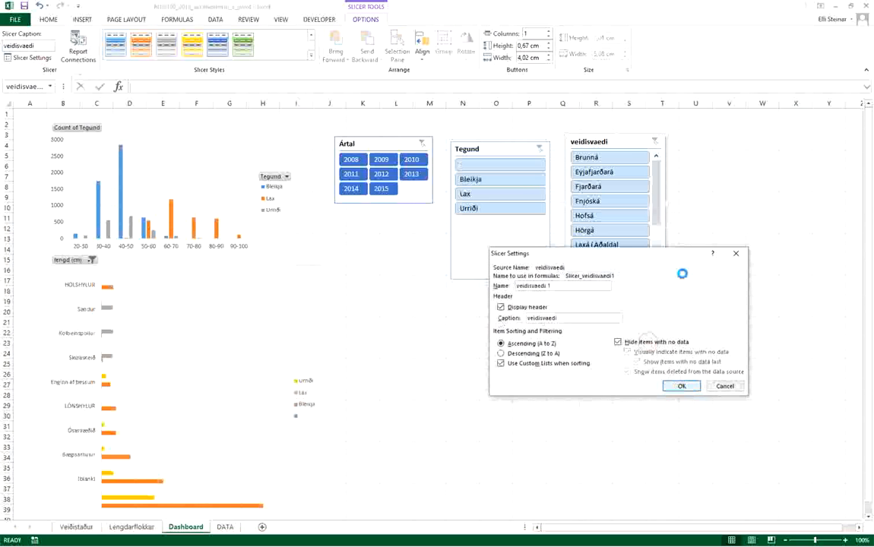
{"action": "left_click", "coordinate": [35, 57]}
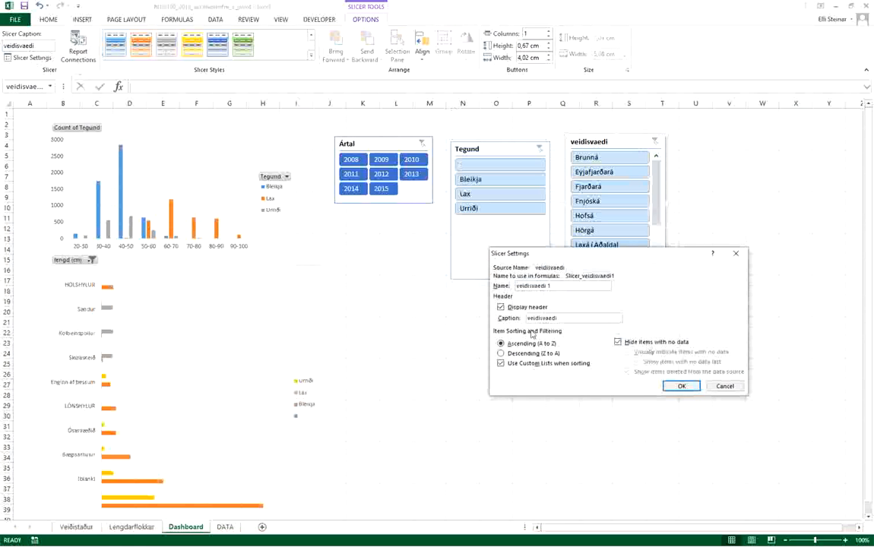
{"action": "left_click", "coordinate": [681, 386]}
Set the Tegund slicer to hide items with no data and filter it to Bleikja
{"action": "left_click", "coordinate": [517, 149]}
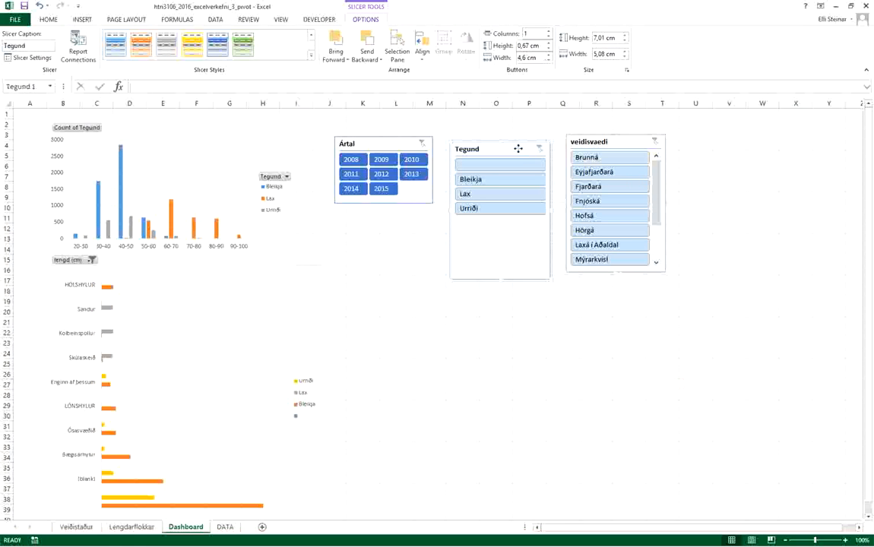
{"action": "left_click", "coordinate": [35, 57]}
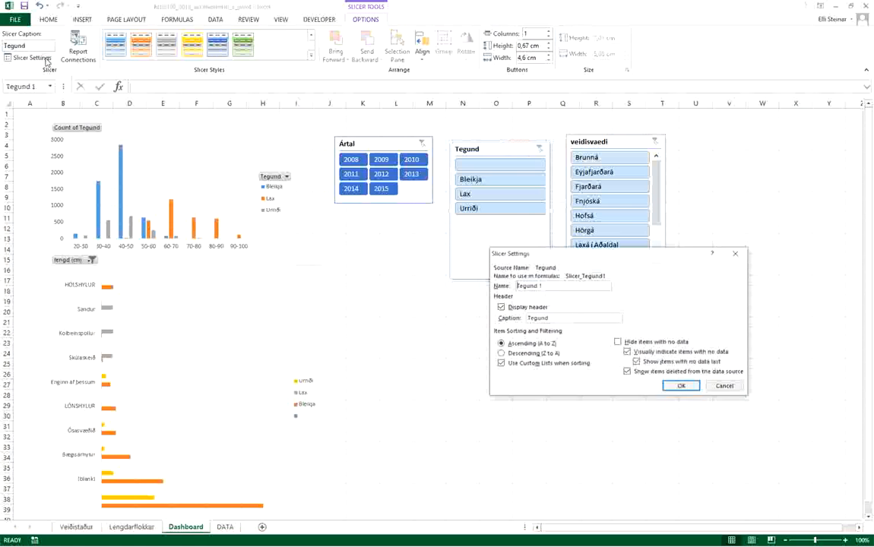
{"action": "left_click", "coordinate": [618, 342]}
{"action": "left_click", "coordinate": [681, 387]}
{"action": "left_click", "coordinate": [591, 396]}
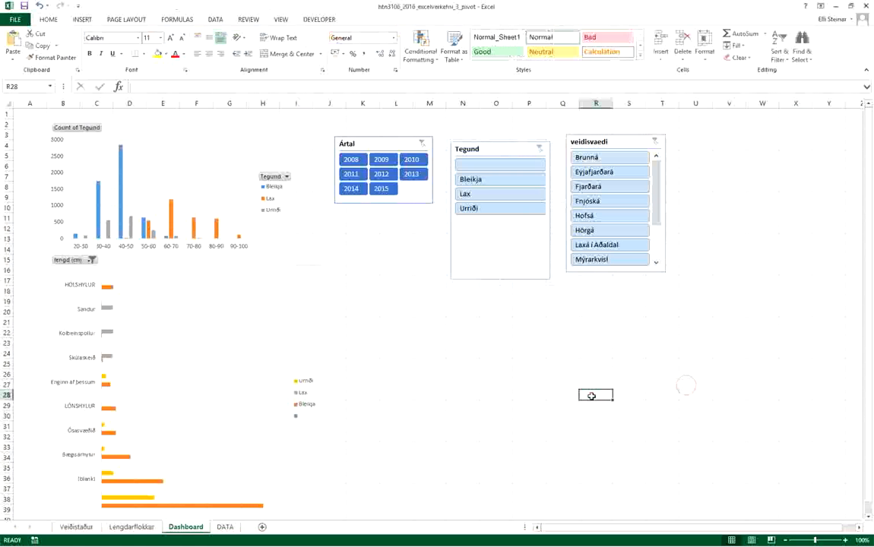
{"action": "left_click", "coordinate": [512, 184]}
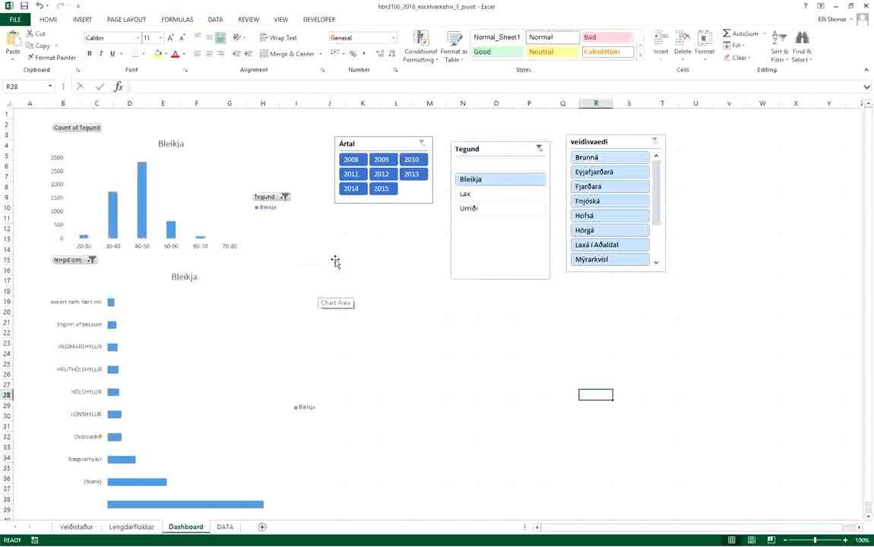
Move the Ártal and Tegund slicers out of the way and place the fishing-spot bar chart, slightly reduced, beside the length-class chart
{"action": "left_click_drag", "start_coordinate": [386, 139], "coordinate": [681, 307]}
{"action": "left_click_drag", "start_coordinate": [488, 161], "coordinate": [743, 189]}
{"action": "left_click_drag", "start_coordinate": [303, 285], "coordinate": [552, 139]}
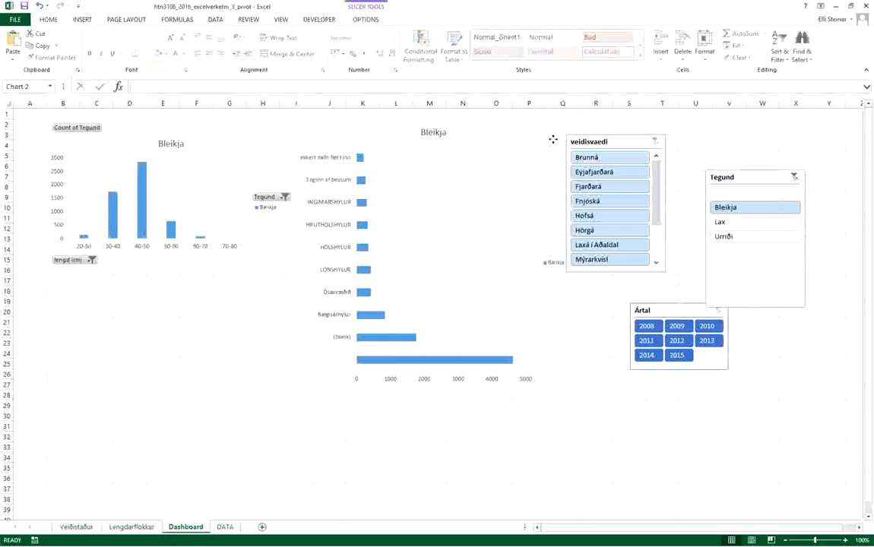
{"action": "left_click_drag", "start_coordinate": [571, 388], "coordinate": [535, 342]}
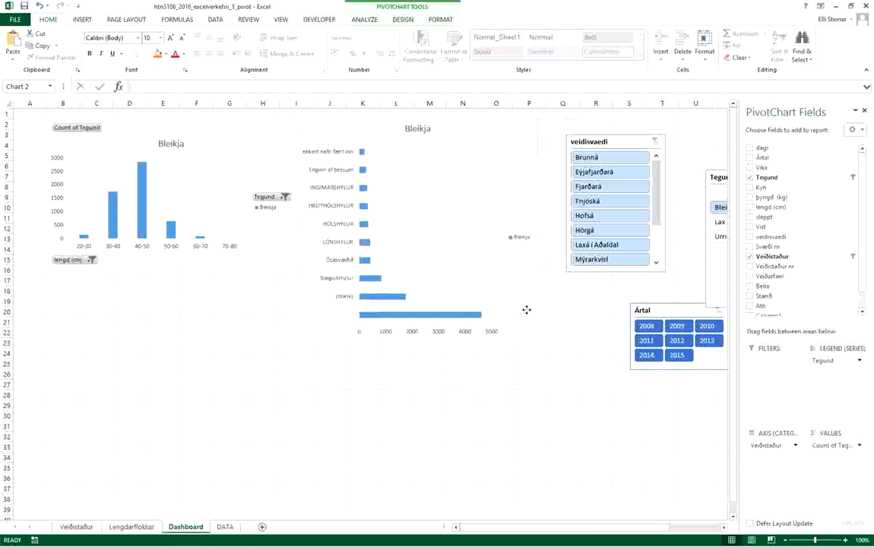
Gather the Ártal, veidisvaedi and Tegund slicers below the length-class chart and filter to 2015 and Fnjóská
{"action": "left_click_drag", "start_coordinate": [690, 313], "coordinate": [118, 284]}
{"action": "left_click", "coordinate": [111, 326]}
{"action": "left_click_drag", "start_coordinate": [608, 142], "coordinate": [211, 283]}
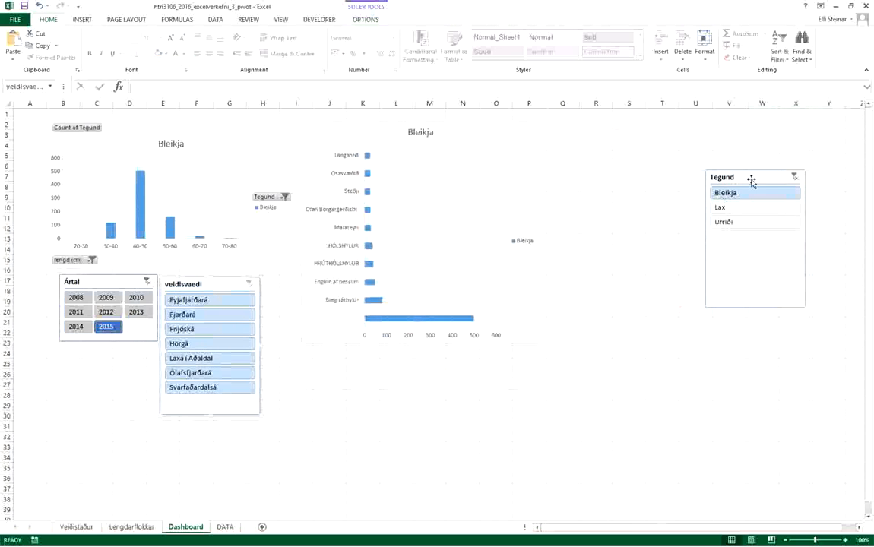
{"action": "left_click_drag", "start_coordinate": [753, 180], "coordinate": [98, 354]}
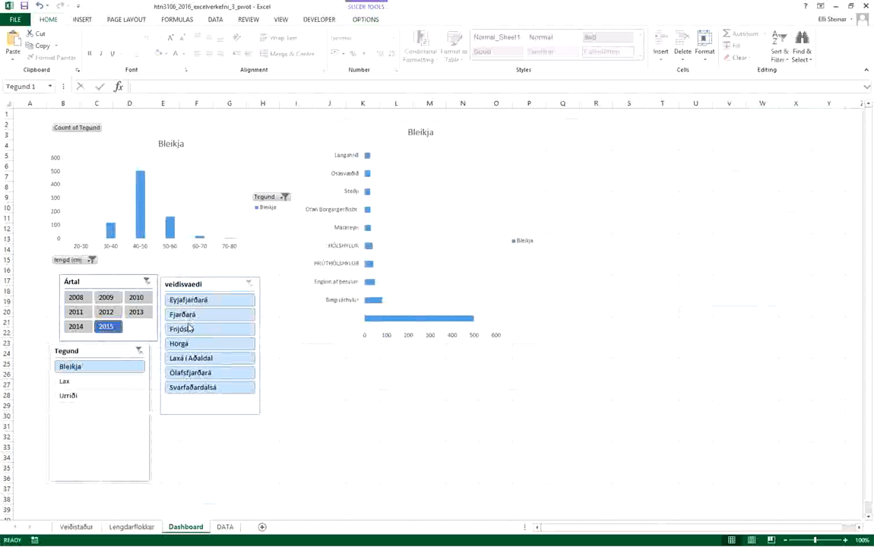
{"action": "left_click", "coordinate": [190, 329]}
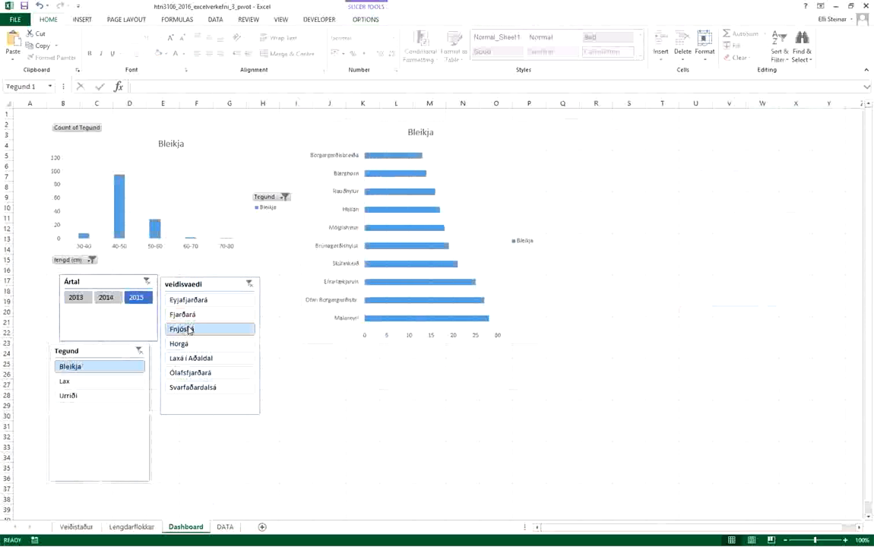
Hide all field buttons on the length-class chart on the Dashboard
{"action": "right_click", "coordinate": [83, 128]}
{"action": "left_click", "coordinate": [140, 247]}
{"action": "left_click", "coordinate": [141, 251]}
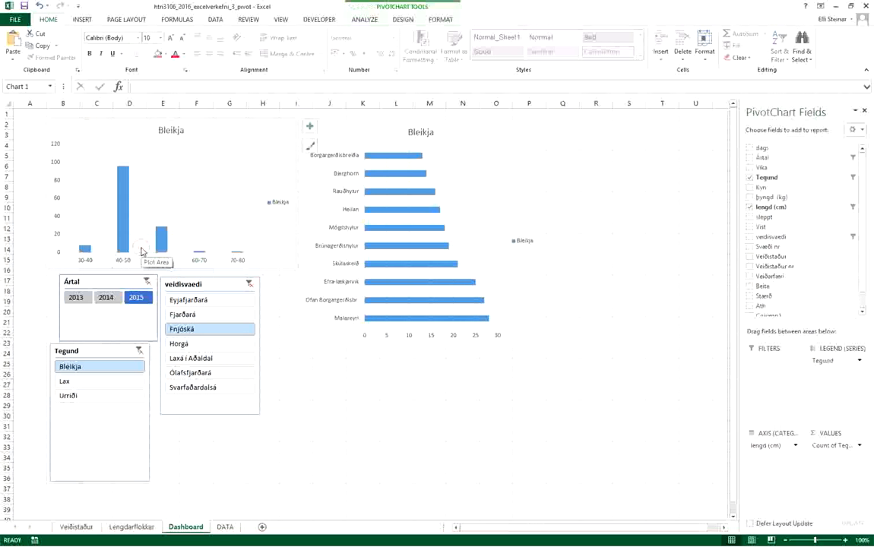
Move the length-class chart's legend inside the plot and enlarge the plot area to fill the chart
{"action": "mouse_move", "coordinate": [287, 204]}
{"action": "left_mouse_down"}
{"action": "mouse_move", "coordinate": [225, 184]}
{"action": "mouse_move", "coordinate": [271, 199]}
{"action": "left_mouse_up"}
{"action": "left_click", "coordinate": [232, 166]}
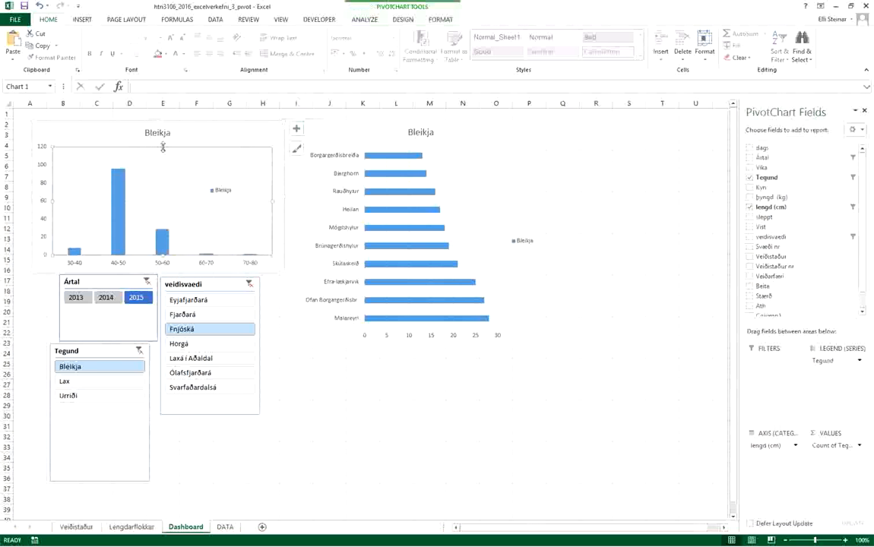
{"action": "left_click_drag", "start_coordinate": [162, 146], "coordinate": [162, 131]}
Move the fishing-spot bar chart's legend inside the plot, narrow the chart, and adjust the plot area so category labels fit on one line
{"action": "left_click", "coordinate": [521, 241]}
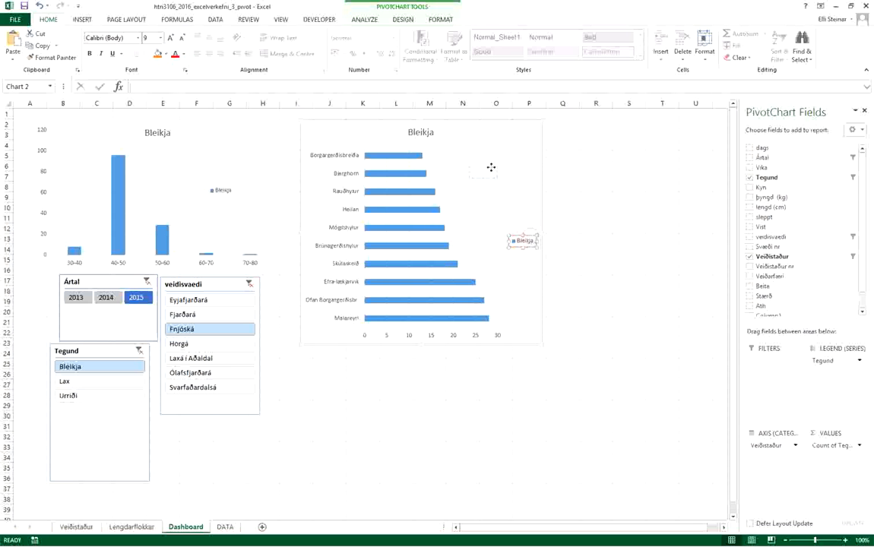
{"action": "left_click_drag", "start_coordinate": [491, 167], "coordinate": [491, 169]}
{"action": "left_click", "coordinate": [496, 247]}
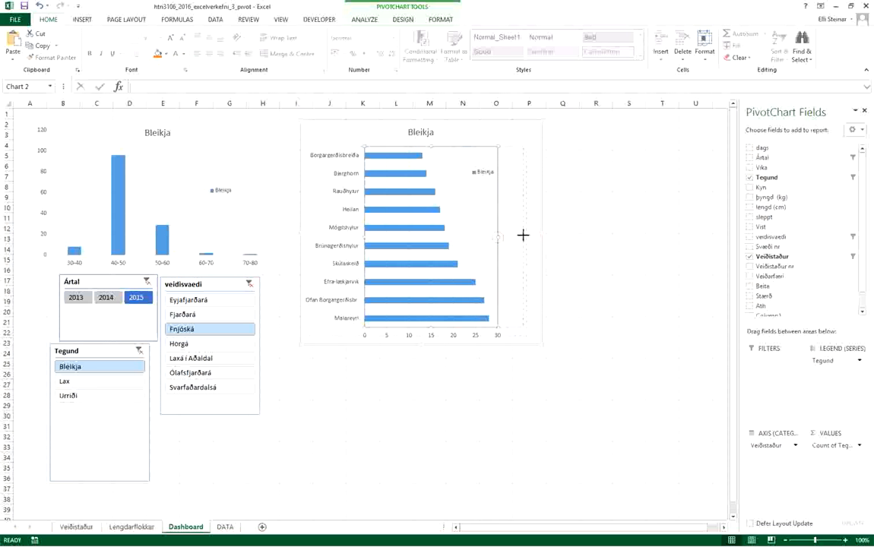
{"action": "left_click_drag", "start_coordinate": [498, 340], "coordinate": [497, 339]}
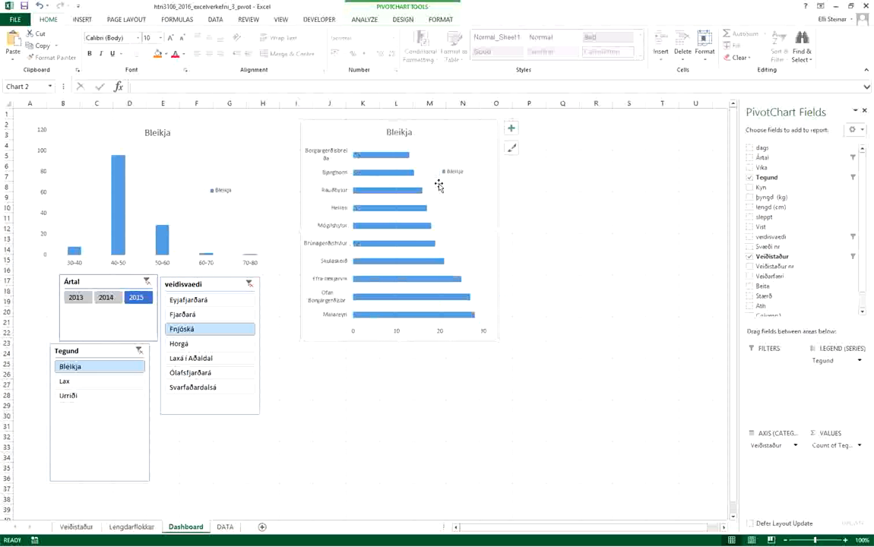
{"action": "left_click", "coordinate": [376, 237]}
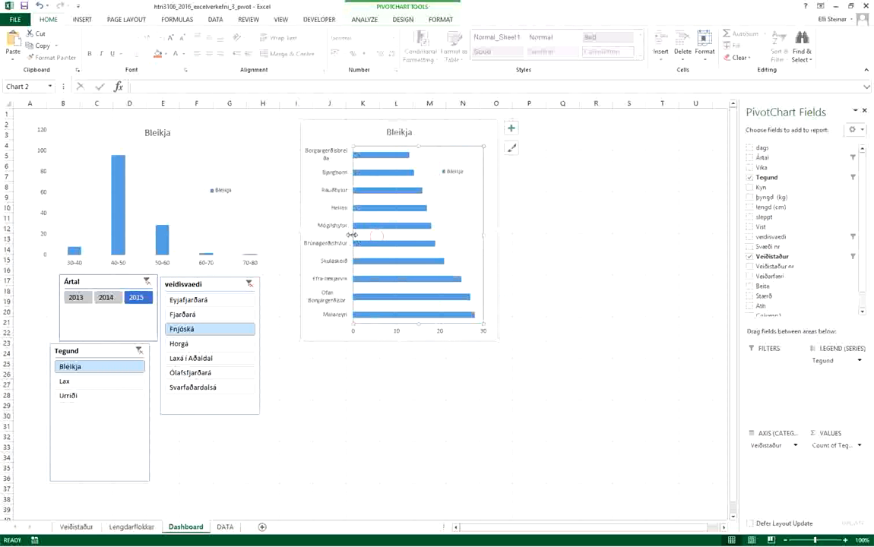
{"action": "left_click_drag", "start_coordinate": [366, 235], "coordinate": [367, 234]}
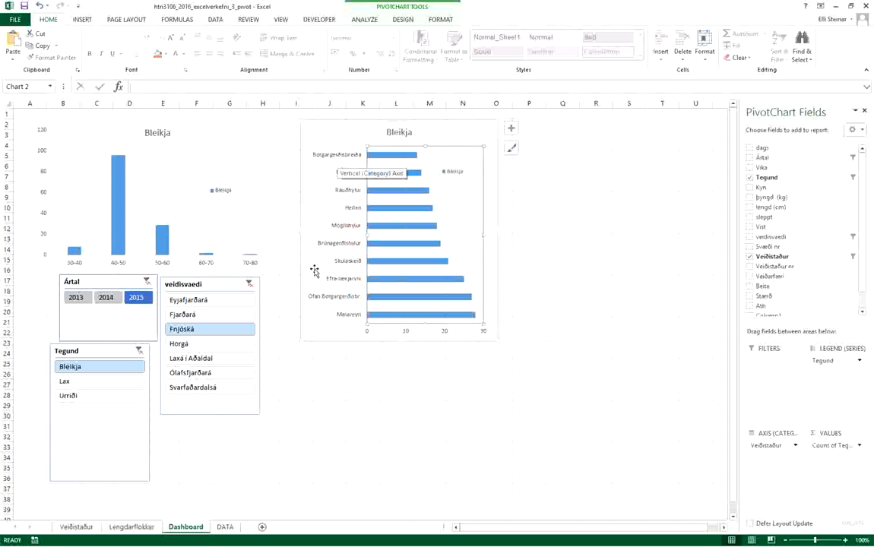
Clear the Ártal slicer's filter and check the Lengdarflokkar and Veiðistaður sheets against the Dashboard
{"action": "left_click", "coordinate": [148, 282]}
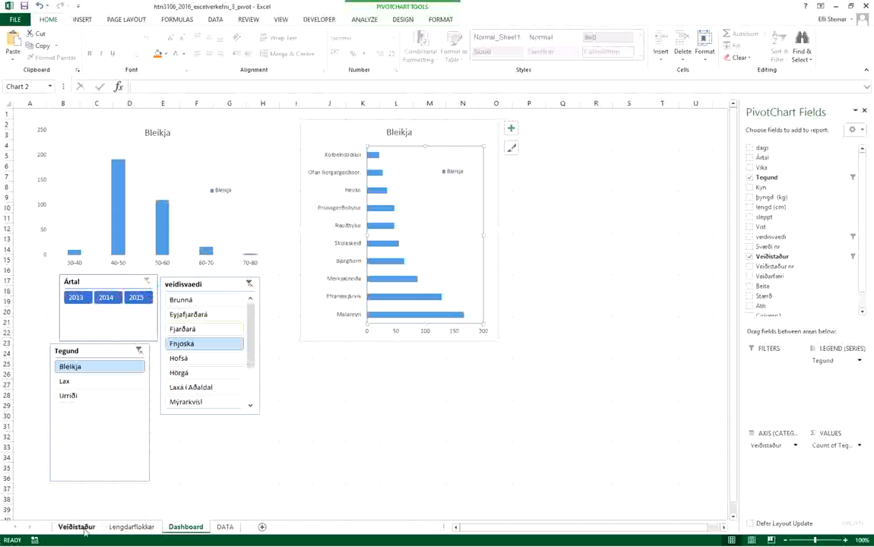
{"action": "left_click", "coordinate": [132, 527]}
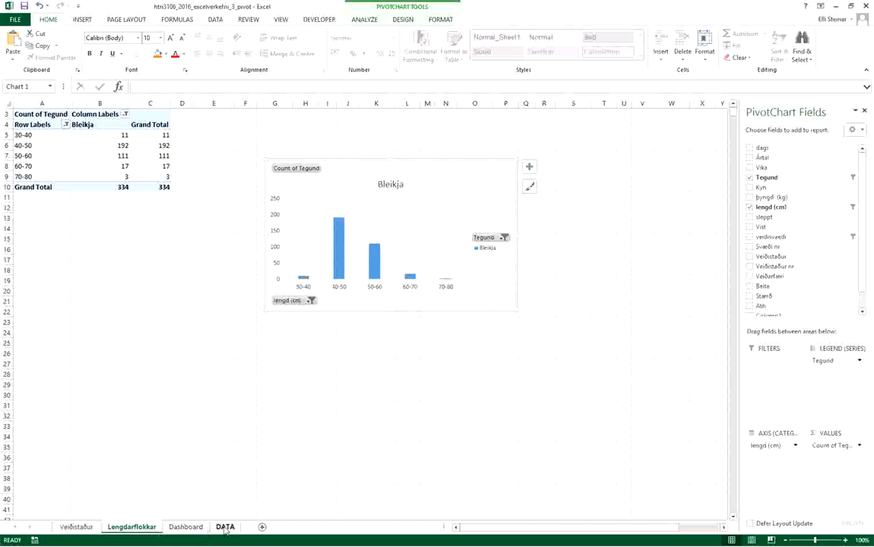
{"action": "left_click", "coordinate": [187, 527]}
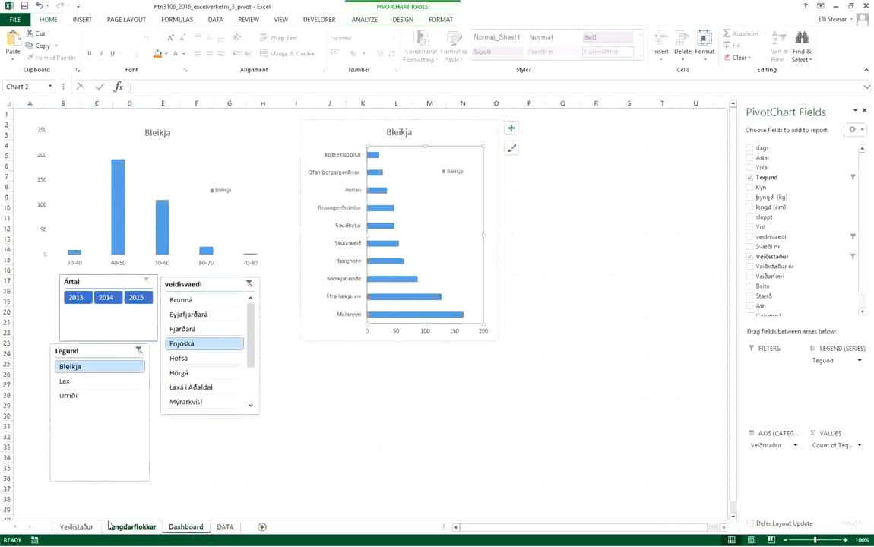
{"action": "left_click", "coordinate": [73, 527]}
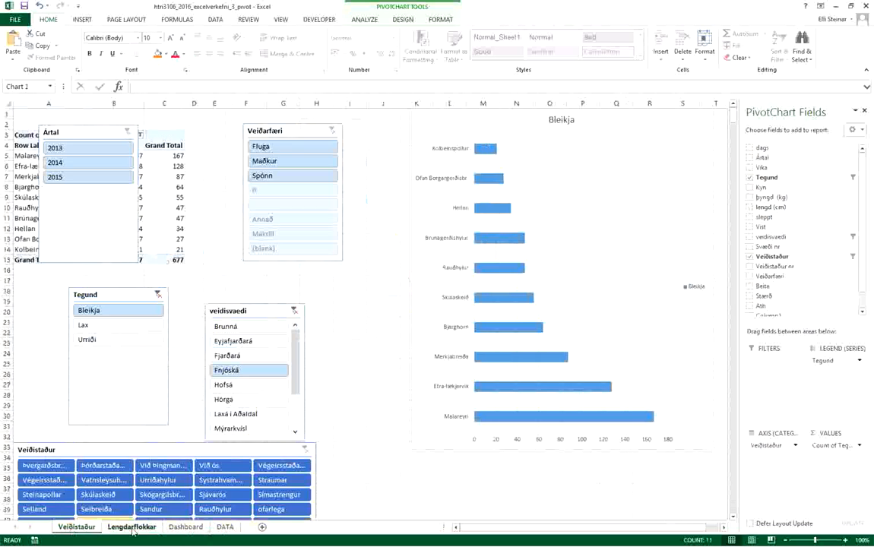
Replace Tegund with Ártal as the legend series of the pivot chart on Lengdarflokkar, and return to the Dashboard sheet
{"action": "left_click", "coordinate": [131, 527]}
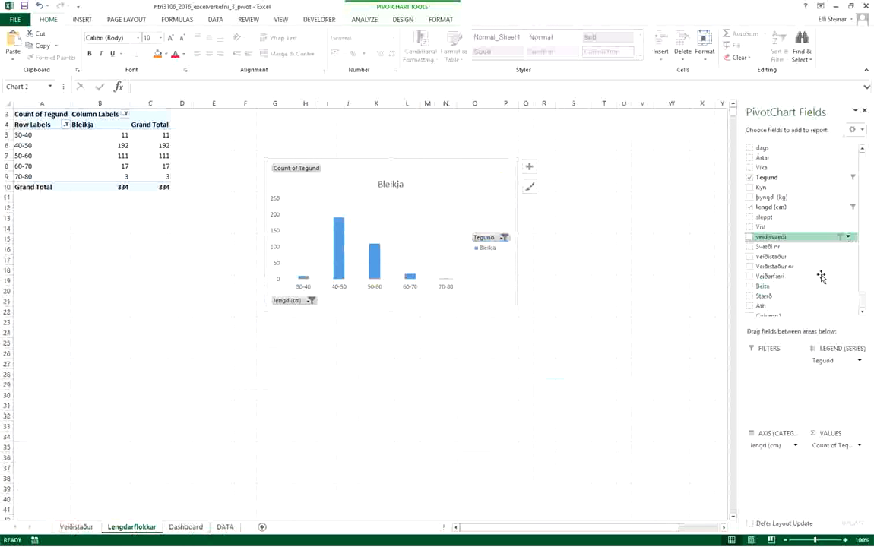
{"action": "left_click_drag", "start_coordinate": [765, 160], "coordinate": [654, 294]}
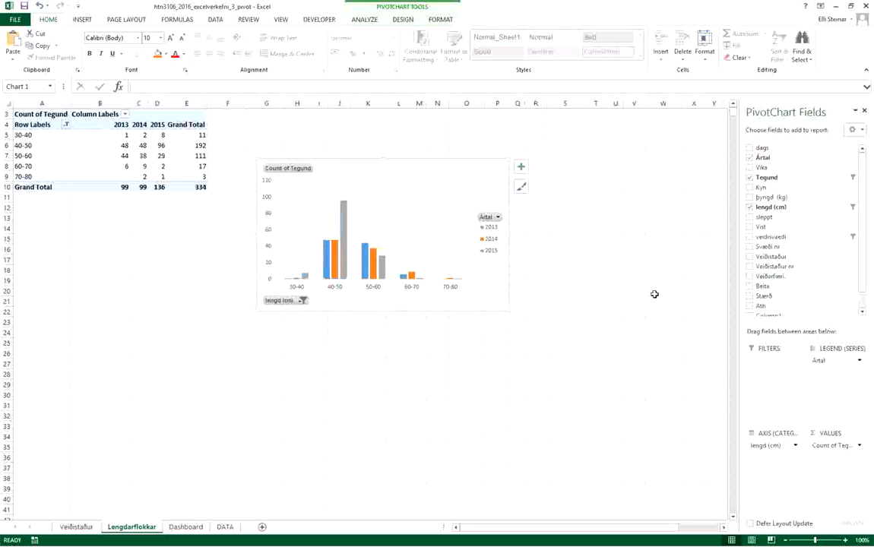
{"action": "left_click", "coordinate": [185, 527]}
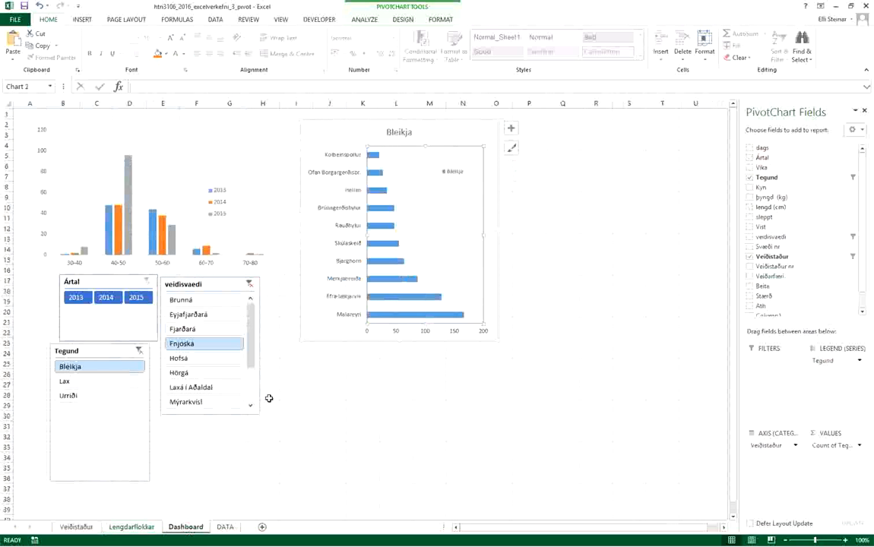
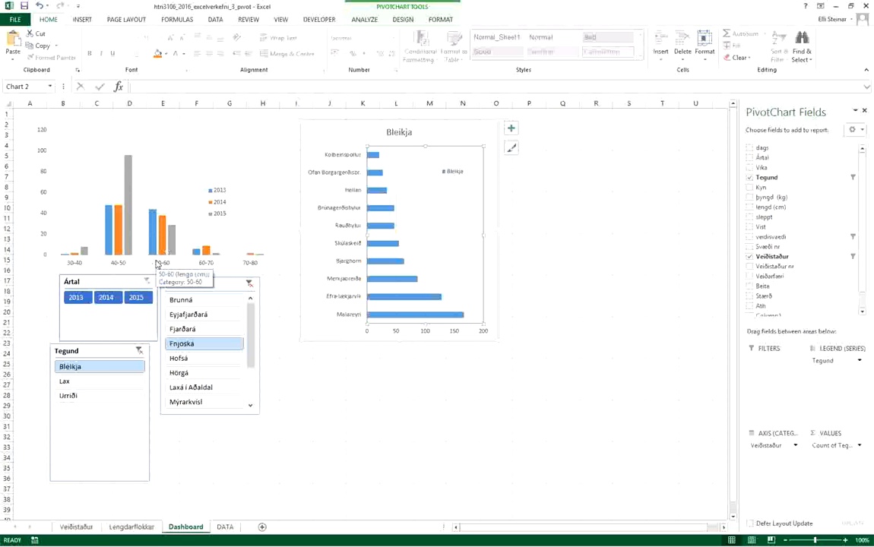
Filter the Dashboard charts by Brunná, Eyjafjarðará and Laxá í Aðaldal, one at a time, with the veidisvaedi slicer
{"action": "left_click", "coordinate": [195, 300]}
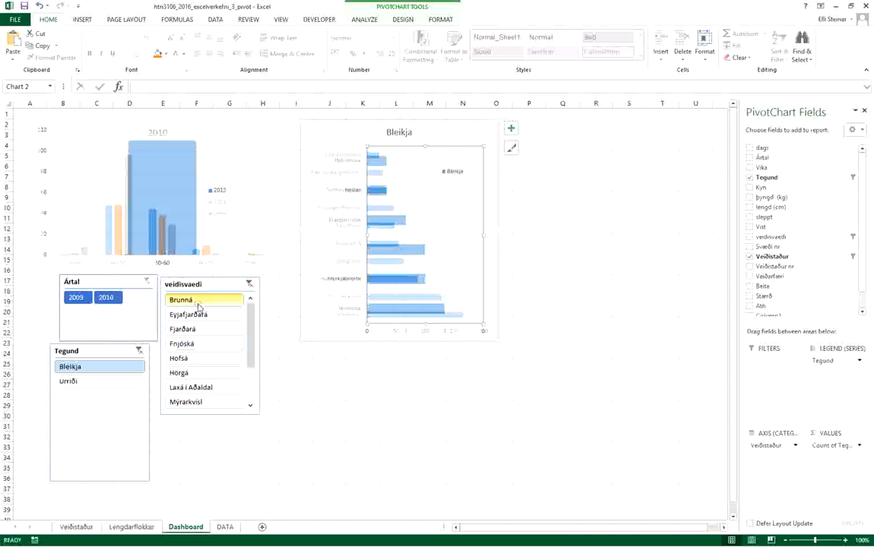
{"action": "left_click", "coordinate": [195, 314]}
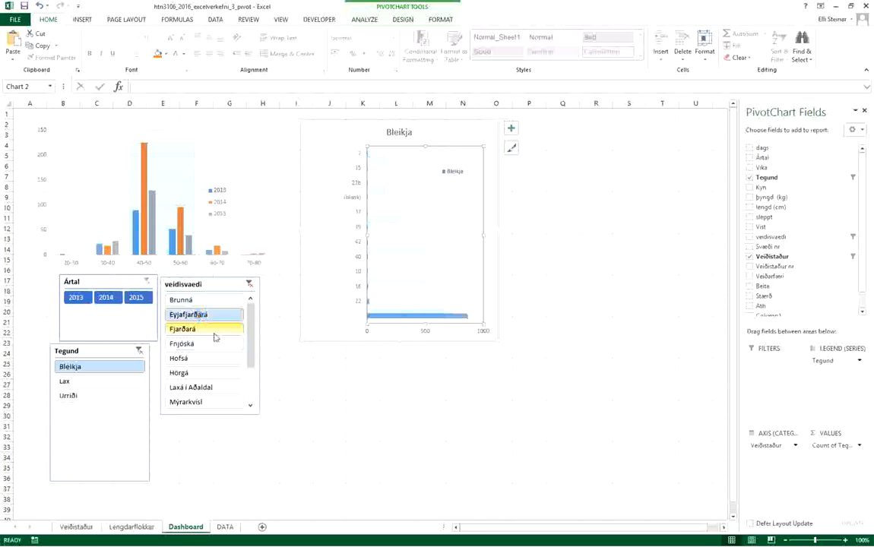
{"action": "left_click", "coordinate": [194, 389]}
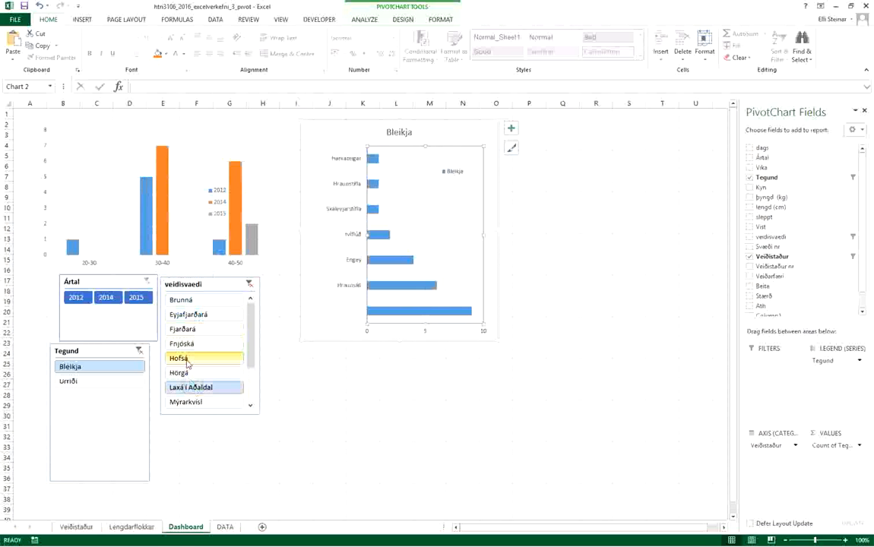
Add Hofsá, Fjarðará, Eyjafjarðará, Brunná and Fnjóská to the veidisvaedi selection, and finally filter by Eyjafjarðará alone
{"action": "left_click", "coordinate": [194, 358], "text": "ctrl"}
{"action": "left_click", "coordinate": [196, 329], "text": "ctrl"}
{"action": "left_click", "coordinate": [206, 314], "text": "ctrl"}
{"action": "left_click", "coordinate": [195, 299], "text": "ctrl"}
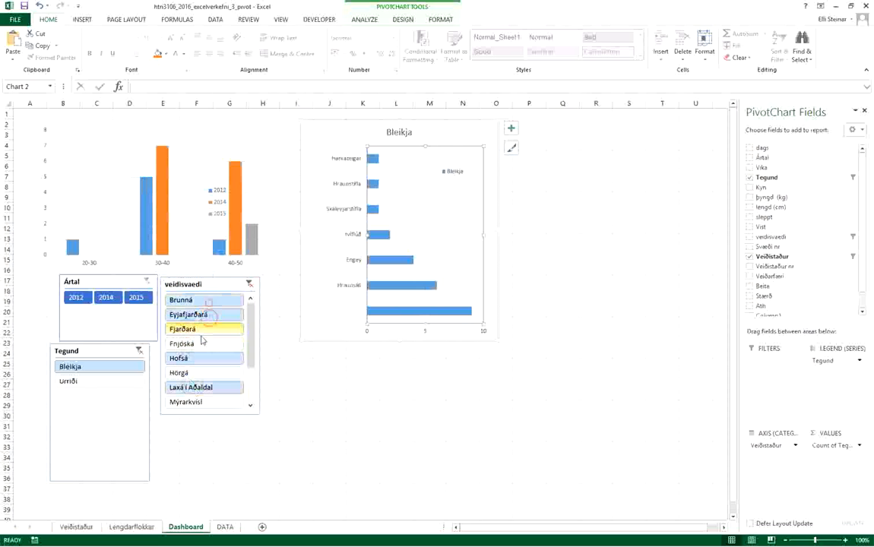
{"action": "left_click", "coordinate": [196, 345], "text": "ctrl"}
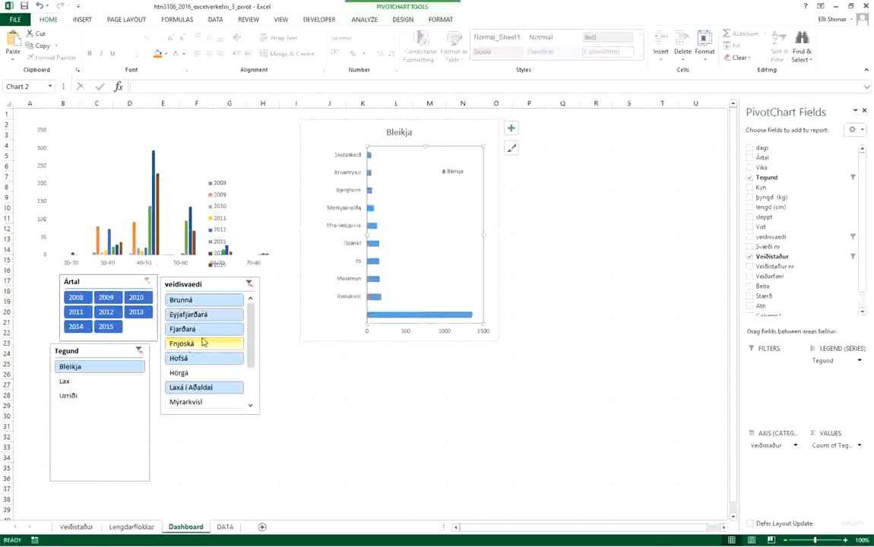
{"action": "left_click", "coordinate": [202, 316]}
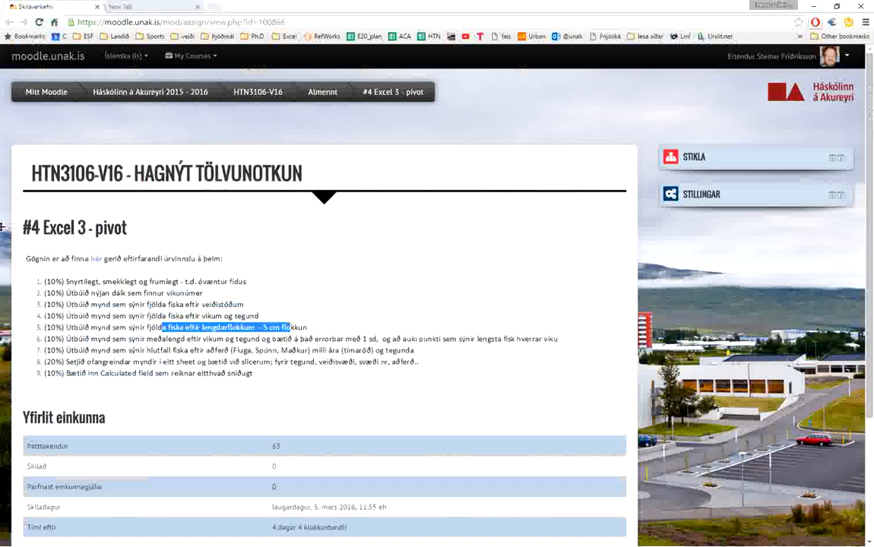
Check the remaining tasks on the Moodle assignment page in the browser and return to the Dashboard chart in Excel
{"action": "key", "text": "alt+Tab"}
{"action": "key", "text": "alt+Tab"}
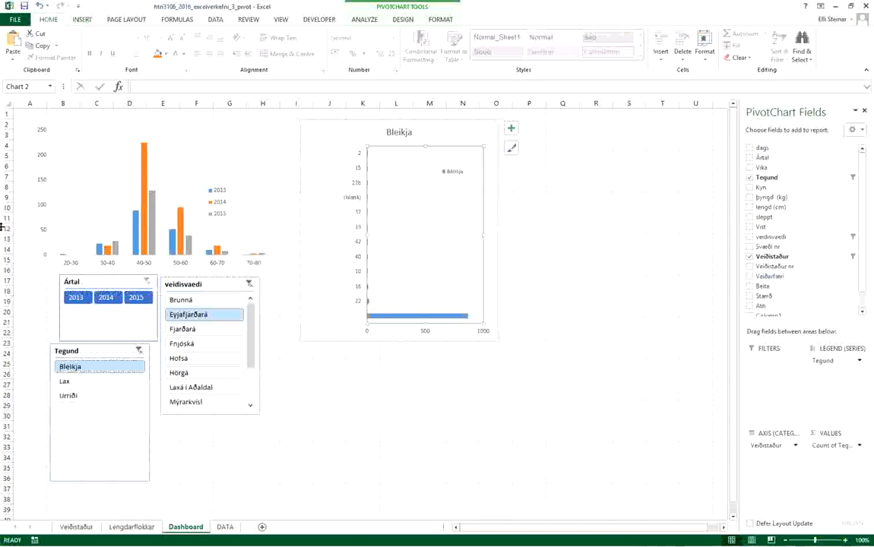
{"action": "left_click", "coordinate": [319, 324]}
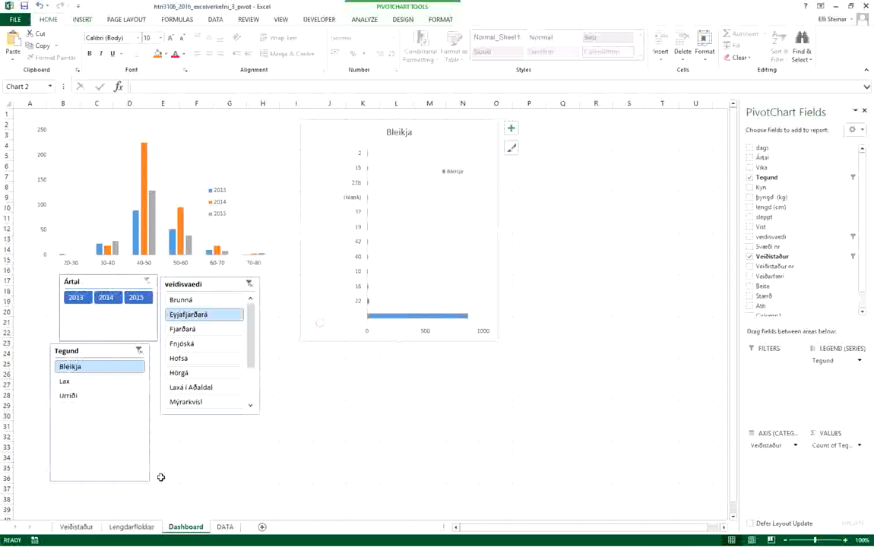
Move the Ártal slicer on the Veiðistaður sheet off the pivot table to beside the veidisvaedi slicer, and select a pivot row label
{"action": "left_click", "coordinate": [76, 528]}
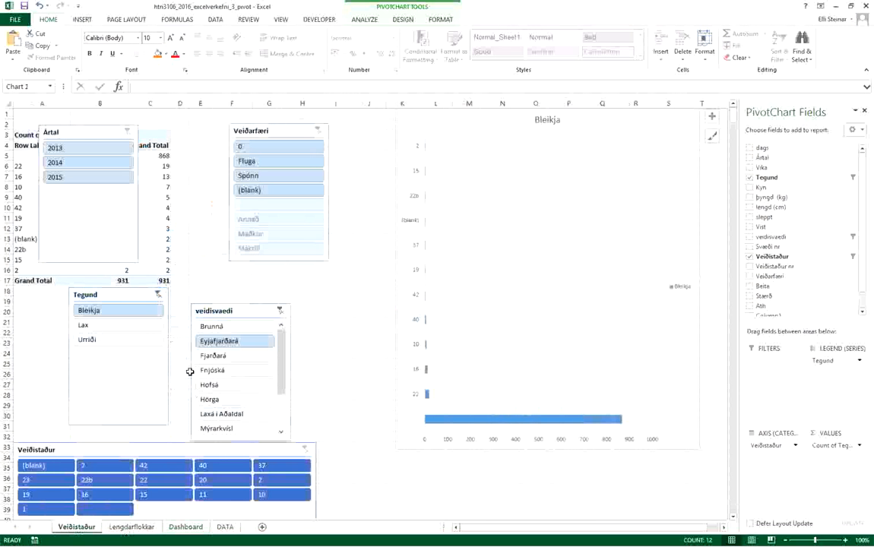
{"action": "left_click_drag", "start_coordinate": [84, 131], "coordinate": [351, 309]}
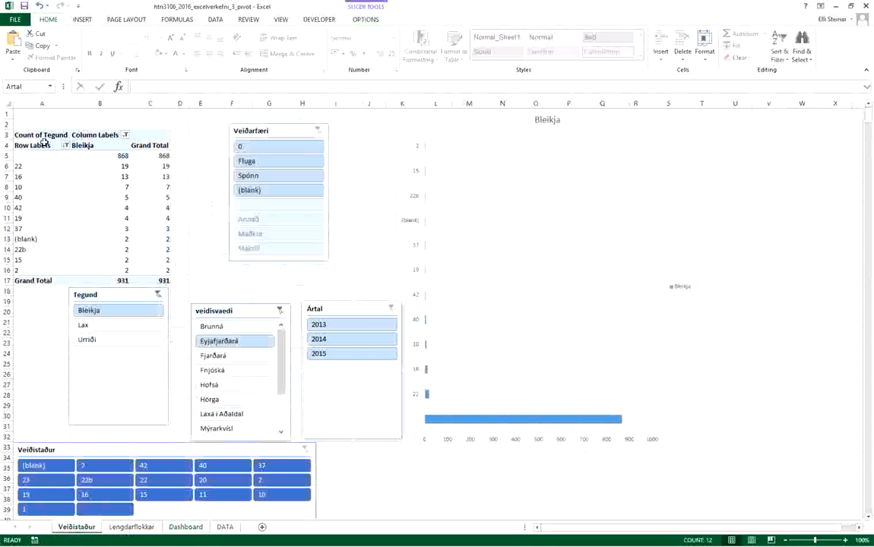
{"action": "left_click", "coordinate": [60, 187]}
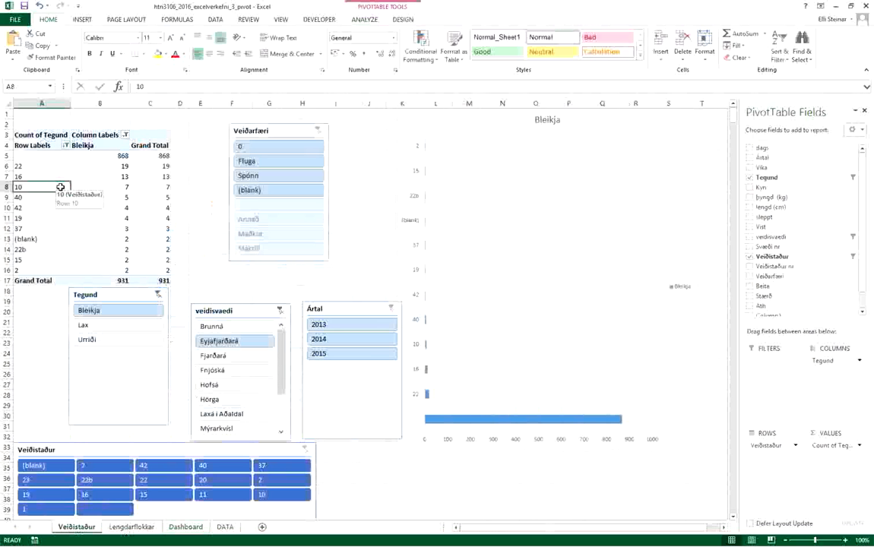
Start a new calculated field for the Veiðistaður pivot table and name it útreikingur
{"action": "left_click", "coordinate": [403, 19]}
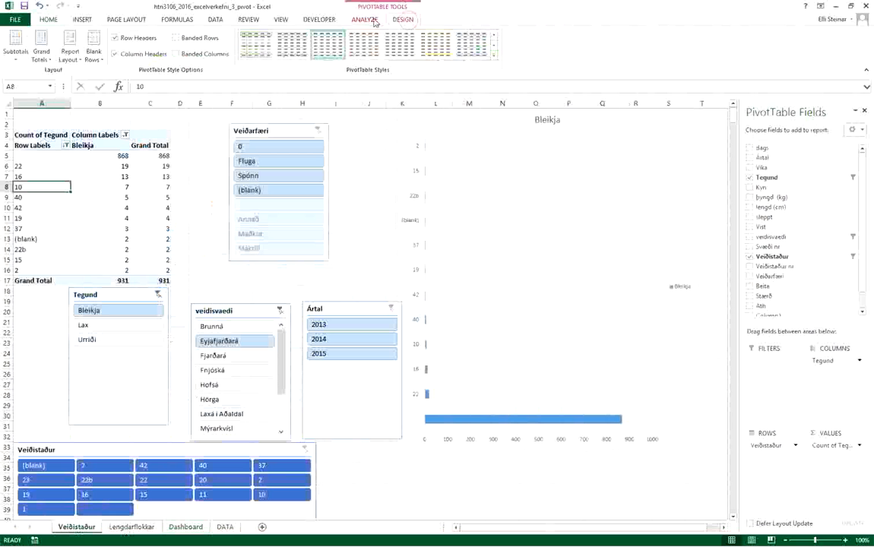
{"action": "left_click", "coordinate": [373, 21]}
{"action": "left_click", "coordinate": [533, 56]}
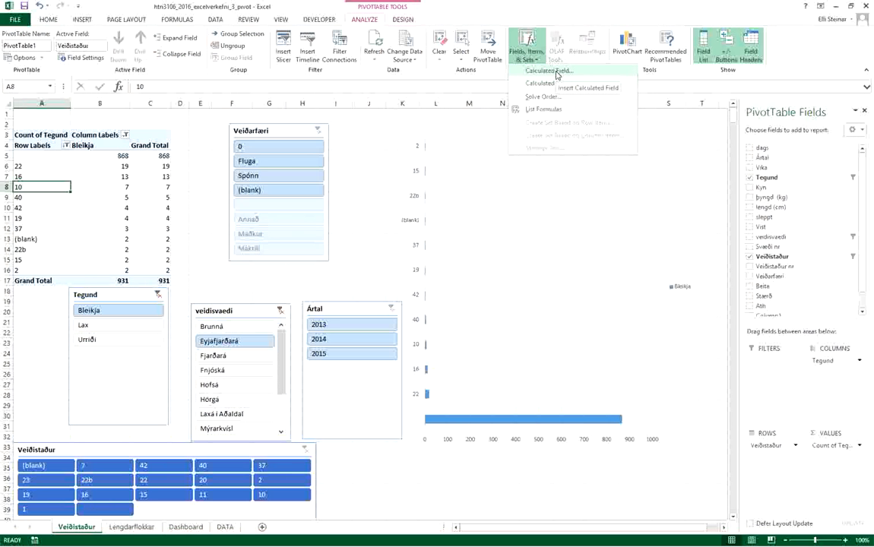
{"action": "left_click", "coordinate": [555, 71]}
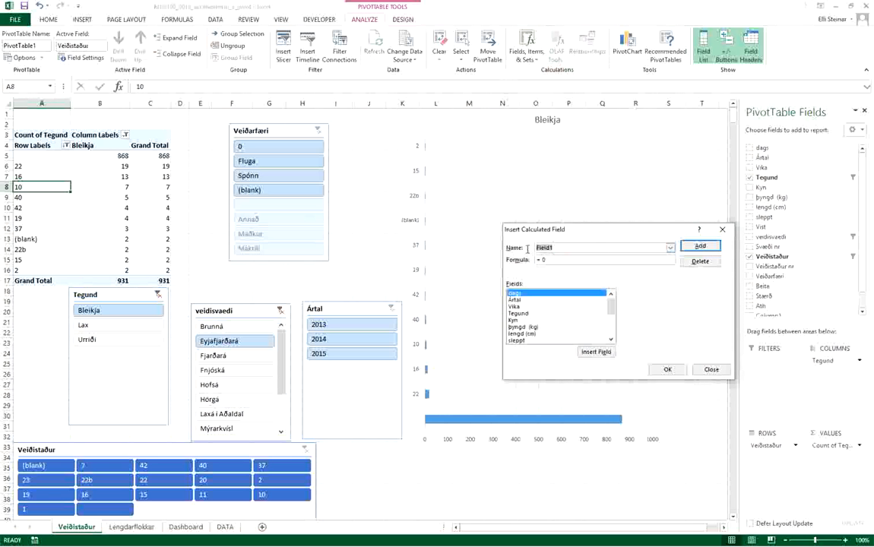
{"action": "type", "text": "útreikingur"}
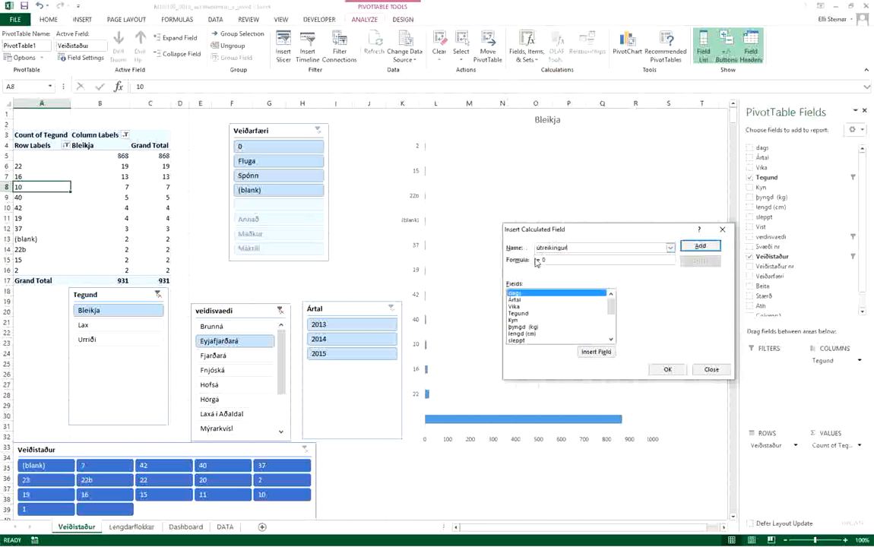
Define the calculated field's formula as 'þyngd (kg)' / 'lengd (cm)'^3 and insert it into the pivot table
{"action": "left_click", "coordinate": [555, 260]}
{"action": "key", "text": "BackSpace"}
{"action": "left_click", "coordinate": [532, 326]}
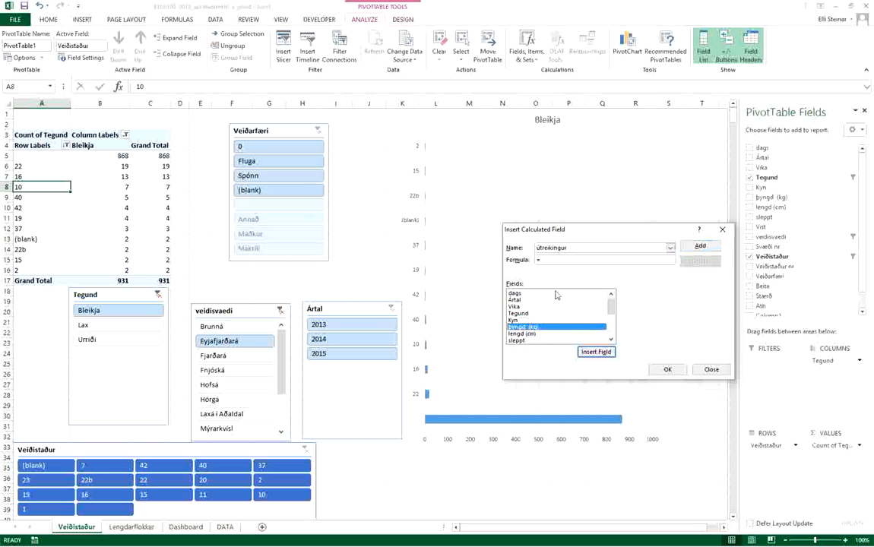
{"action": "double_click", "coordinate": [544, 326]}
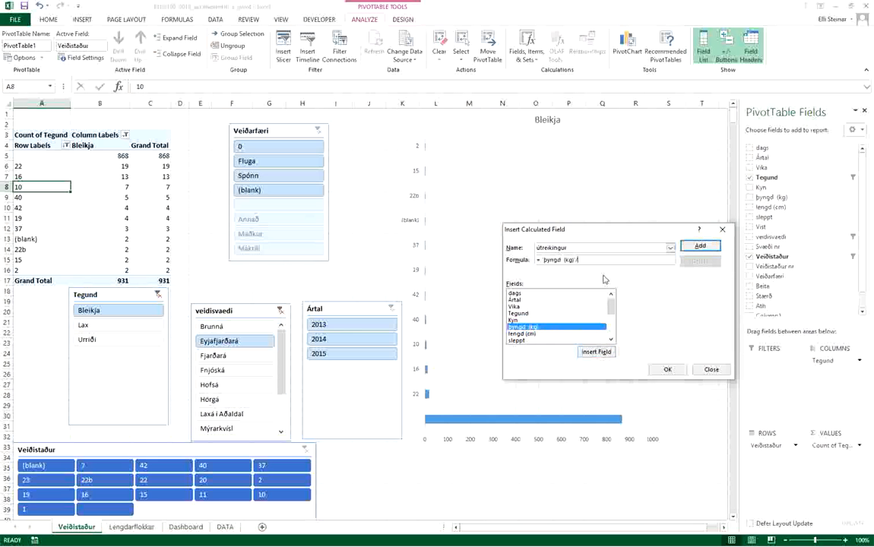
{"action": "type", "text": "/"}
{"action": "double_click", "coordinate": [530, 333]}
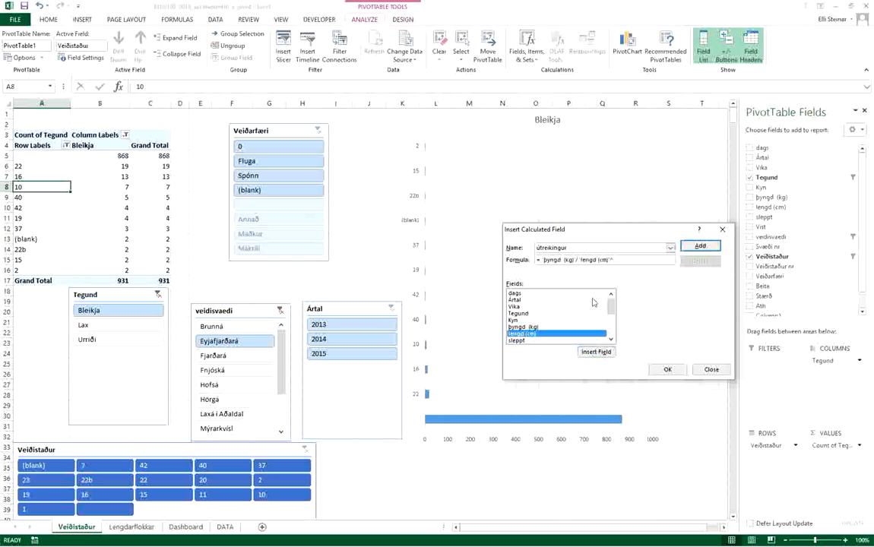
{"action": "type", "text": "3"}
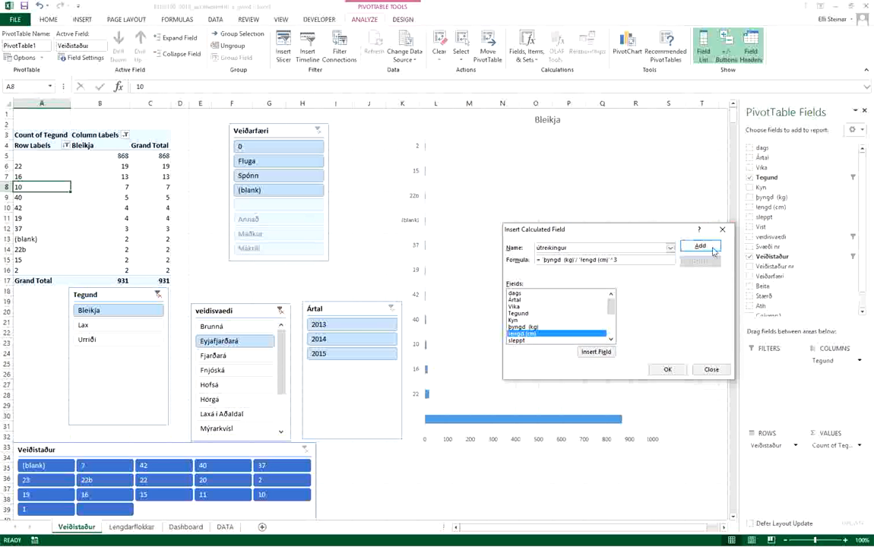
{"action": "left_click", "coordinate": [669, 371]}
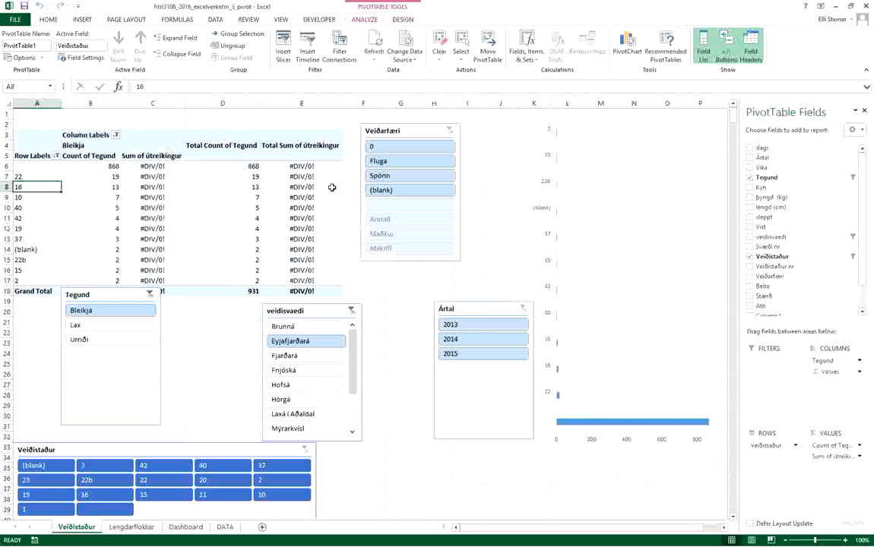
Select a cell of the calculated field, review the Calculated field requirement on the assignment page, and return to the workbook
{"action": "left_click", "coordinate": [153, 177]}
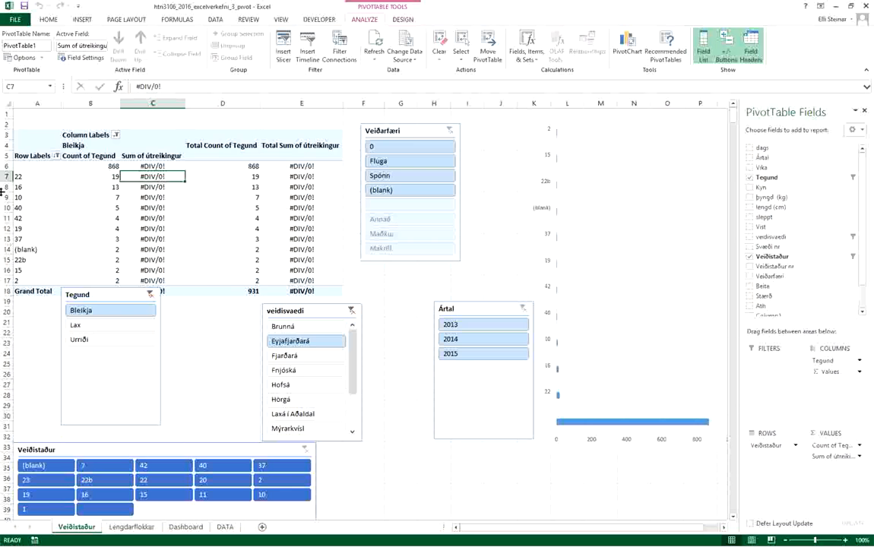
{"action": "key", "text": "alt+Tab"}
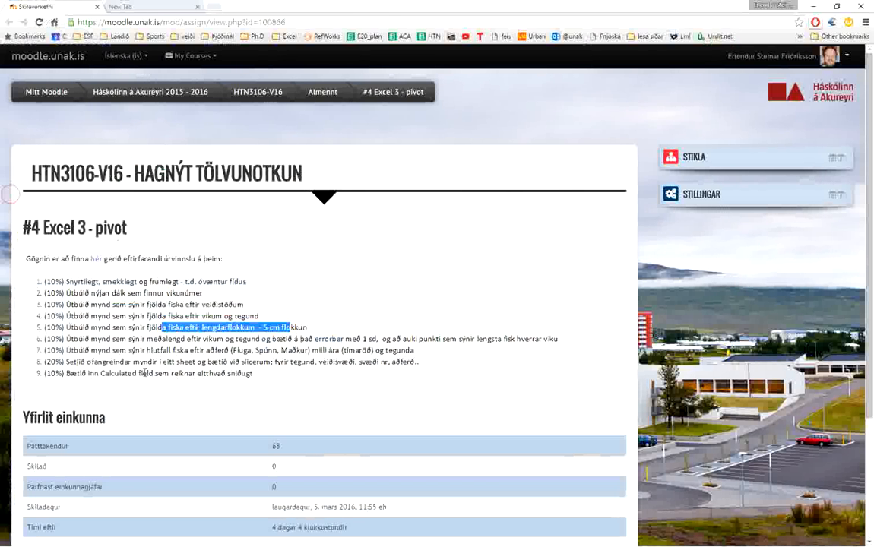
{"action": "left_click_drag", "start_coordinate": [110, 373], "coordinate": [210, 373]}
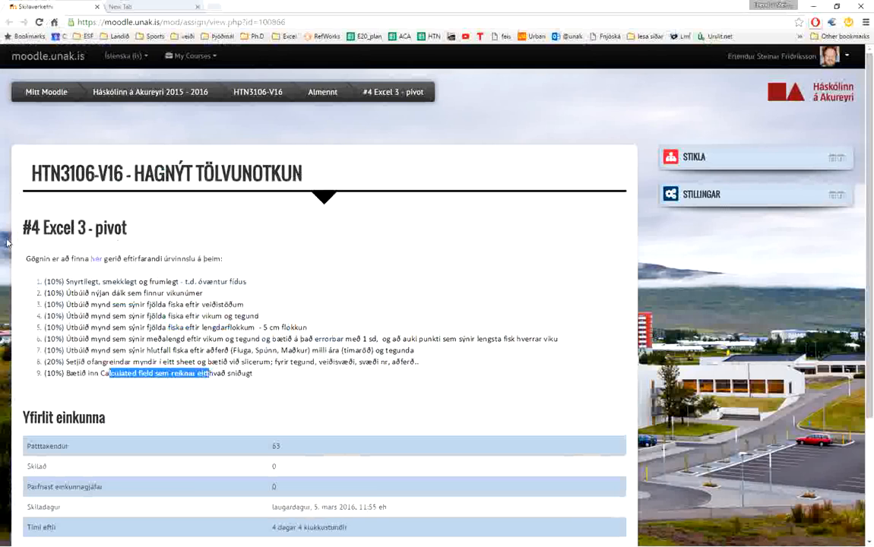
{"action": "key", "text": "alt+Tab"}
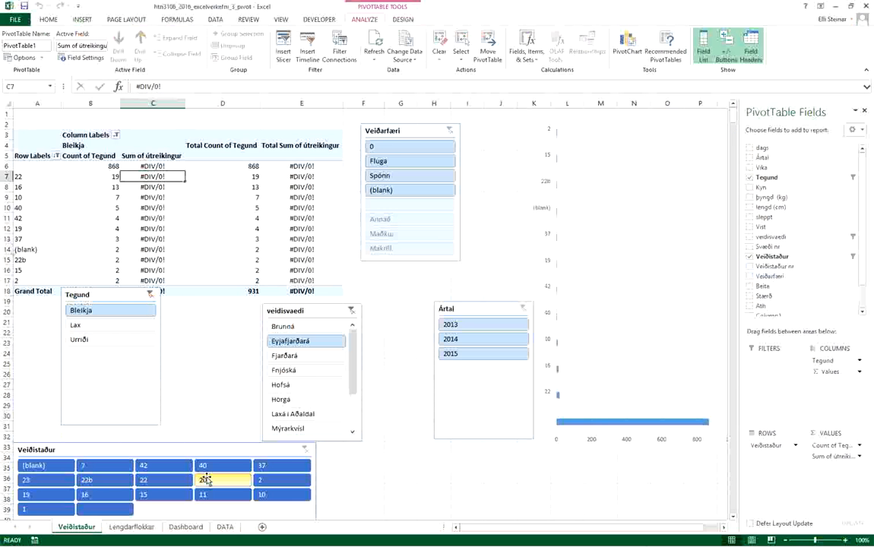
Sort the table on the DATA sheet by the þyngd (kg) column from largest to smallest
{"action": "left_click", "coordinate": [225, 526]}
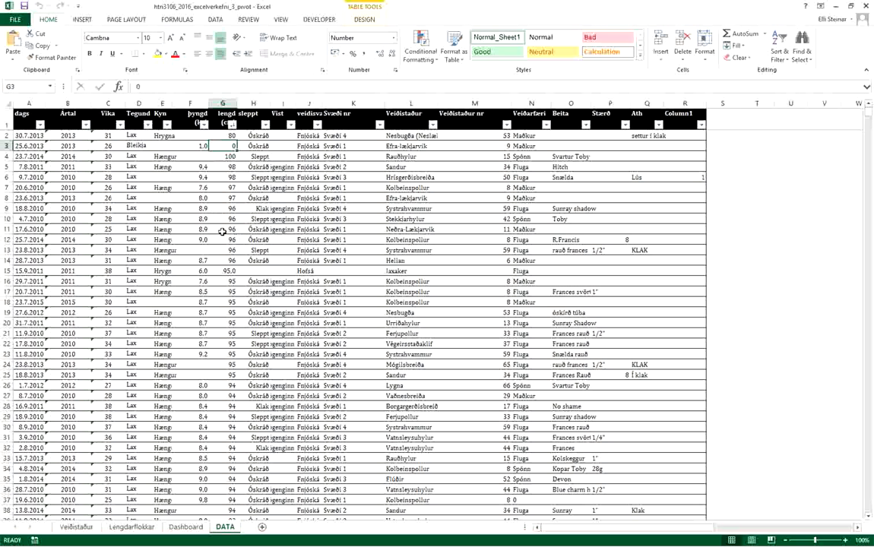
{"action": "left_click", "coordinate": [200, 156]}
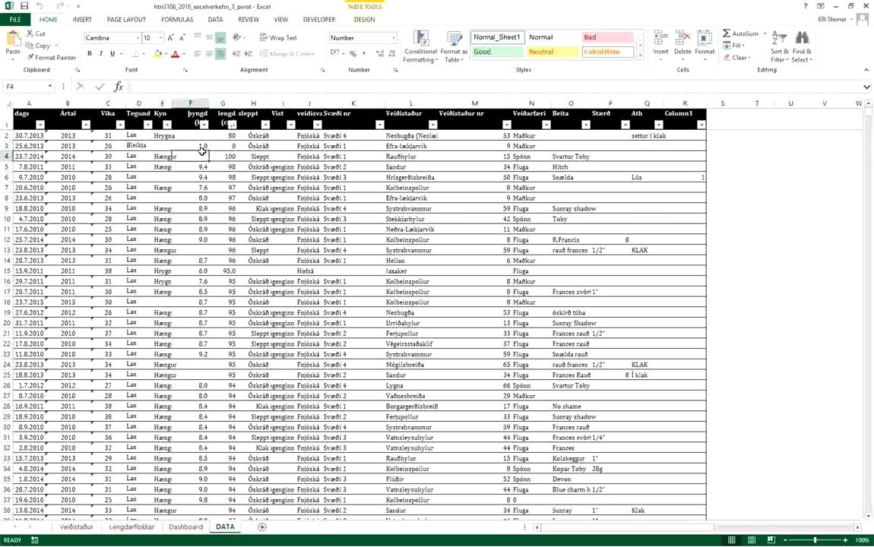
{"action": "left_click", "coordinate": [203, 125]}
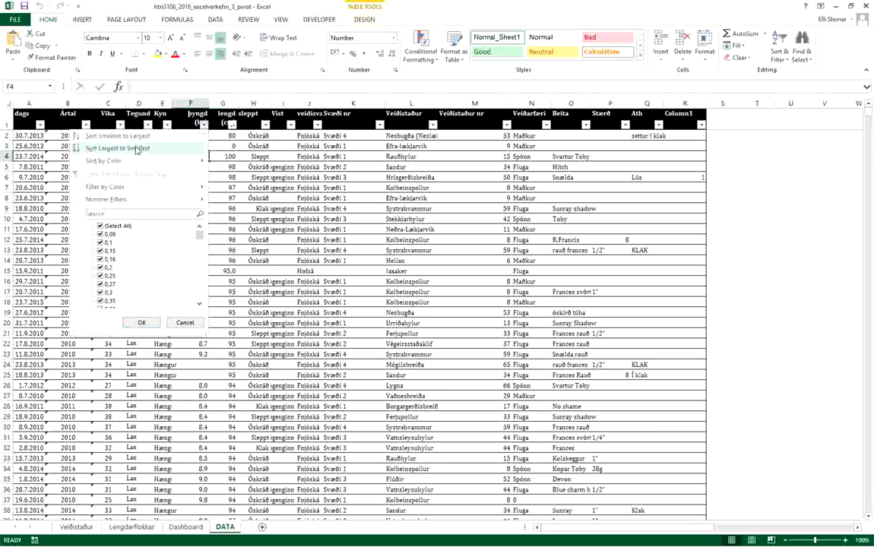
{"action": "key", "text": "Escape"}
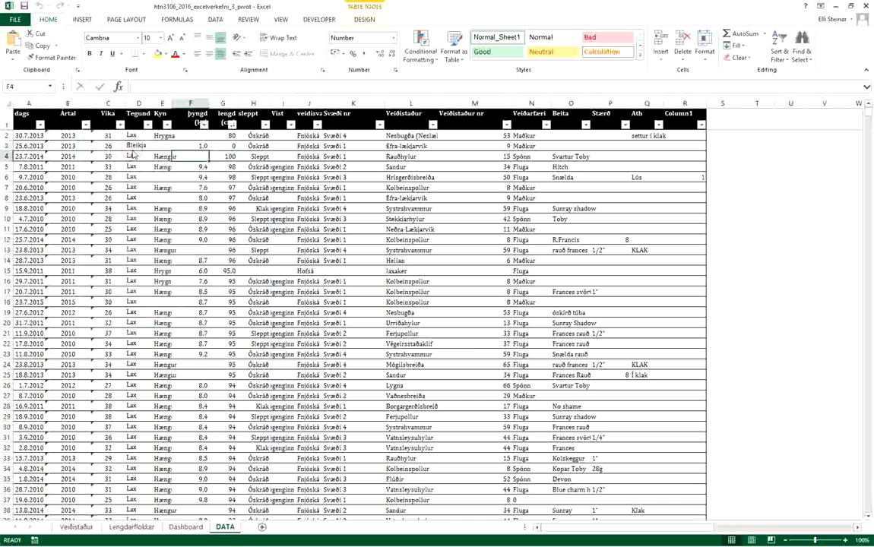
{"action": "key", "text": "Down"}
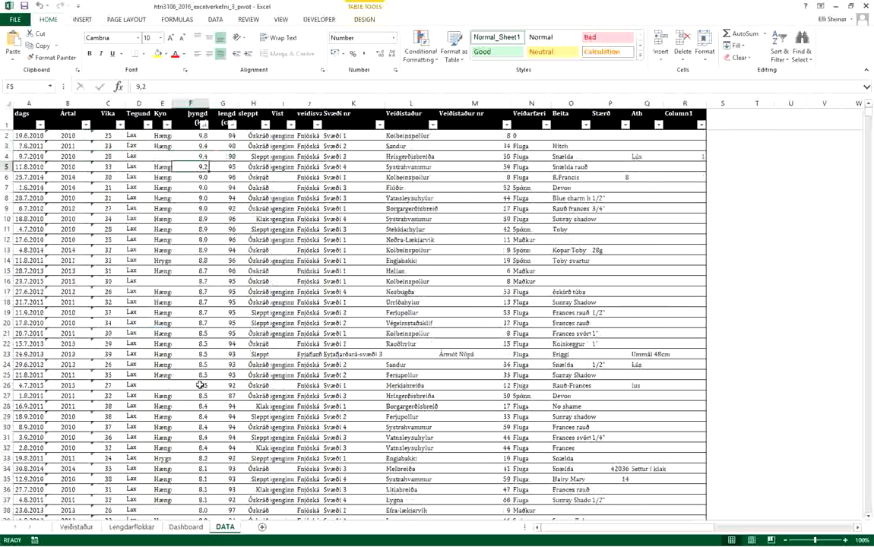
Examine the smallest þyngd values at the end of the sorted column and the rows below them for missing weights
{"action": "scroll", "coordinate": [200, 386], "scroll_direction": "down", "scroll_amount": 5}
{"action": "key", "text": "ctrl+Down"}
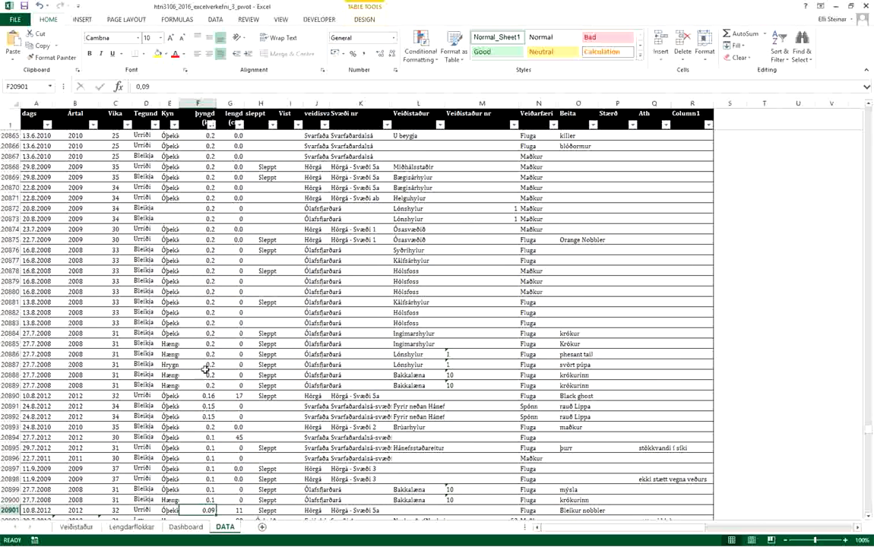
{"action": "scroll", "coordinate": [191, 380], "scroll_direction": "down", "scroll_amount": 5}
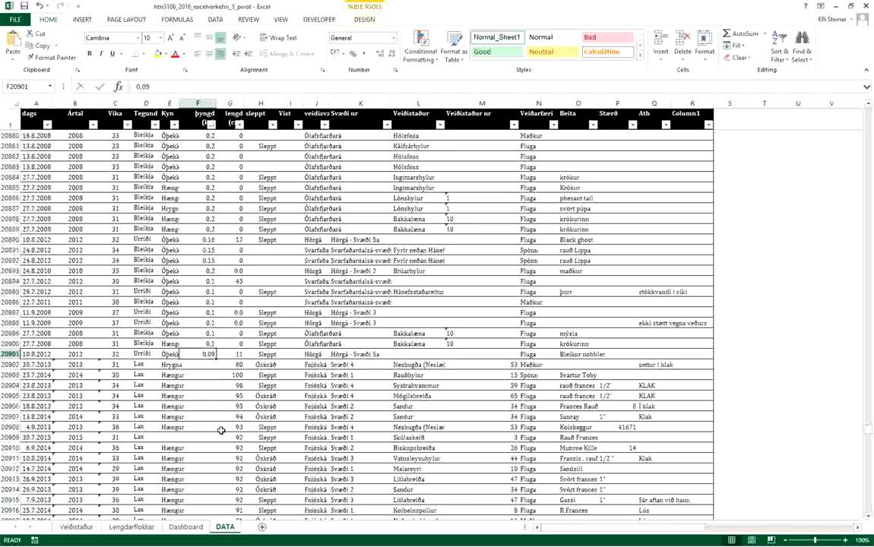
{"action": "left_click", "coordinate": [206, 364]}
{"action": "scroll", "coordinate": [275, 400], "scroll_direction": "down", "scroll_amount": 5}
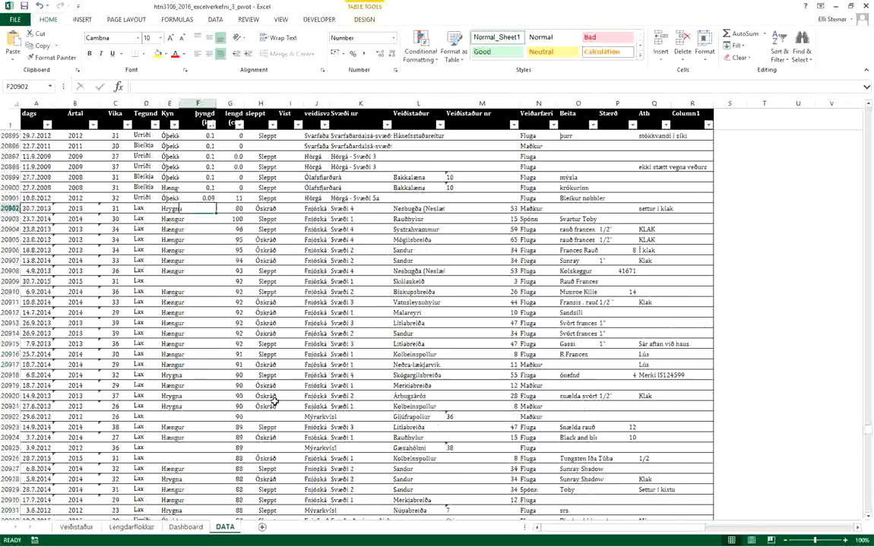
{"action": "scroll", "coordinate": [275, 400], "scroll_direction": "down", "scroll_amount": 6}
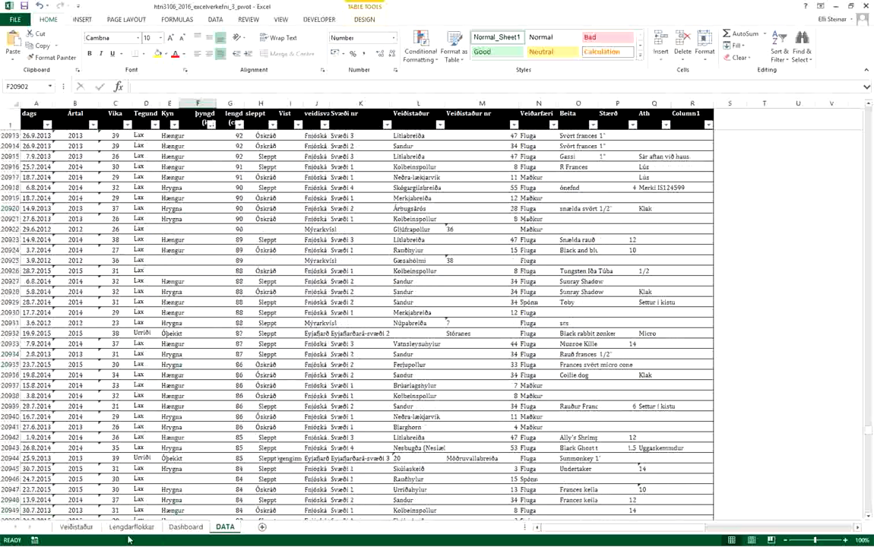
Start a new calculated field named samanlagt for the pivot table on the Veiðistaður sheet
{"action": "left_click", "coordinate": [76, 527]}
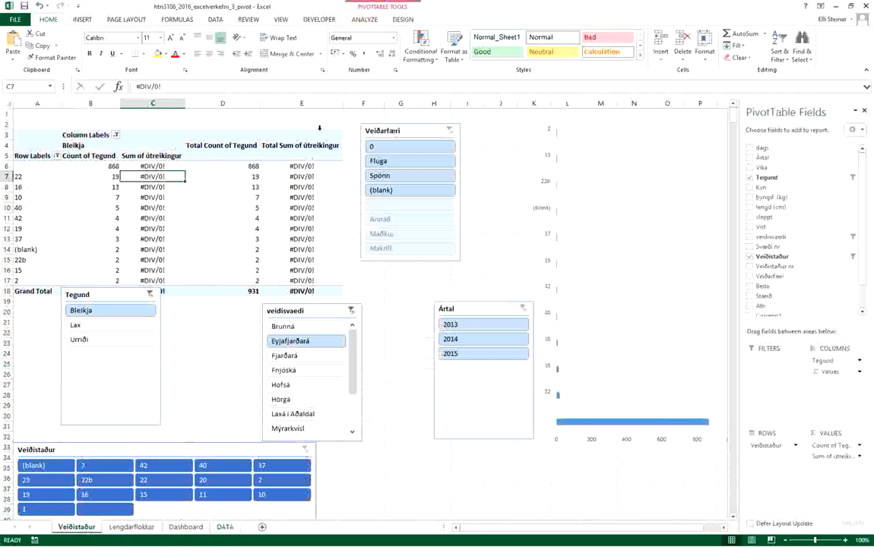
{"action": "left_click", "coordinate": [364, 19]}
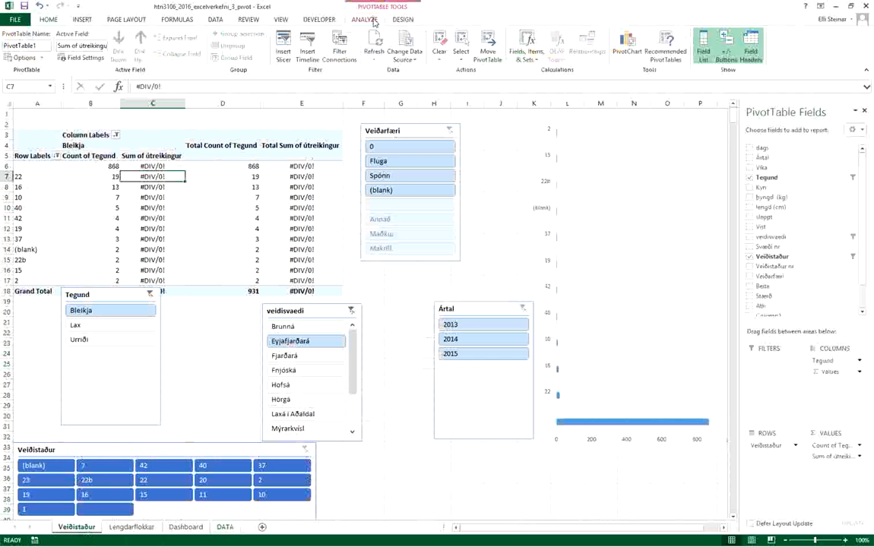
{"action": "left_click", "coordinate": [528, 60]}
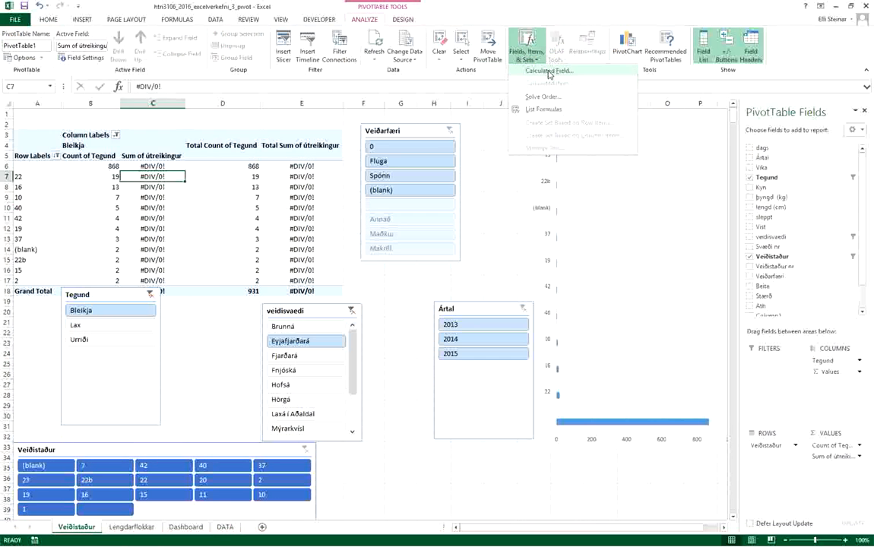
{"action": "left_click", "coordinate": [549, 72]}
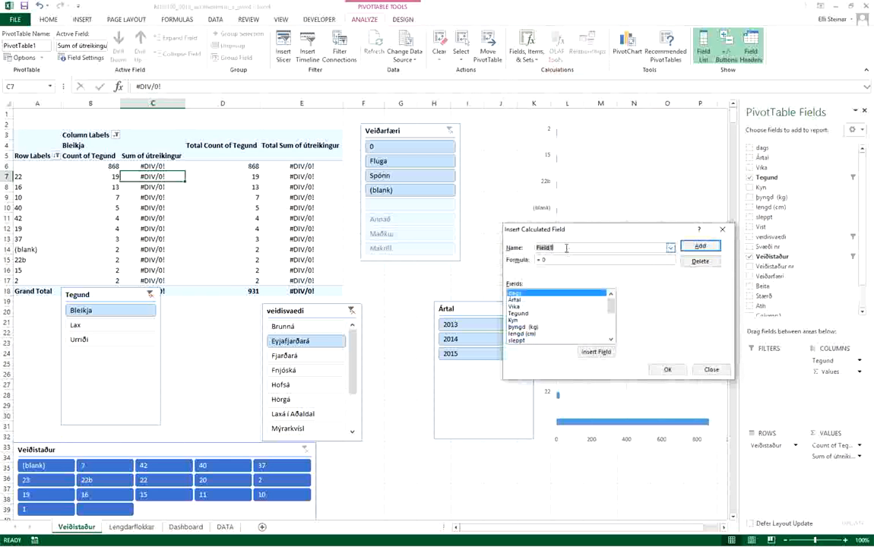
{"action": "type", "text": "samanlagt"}
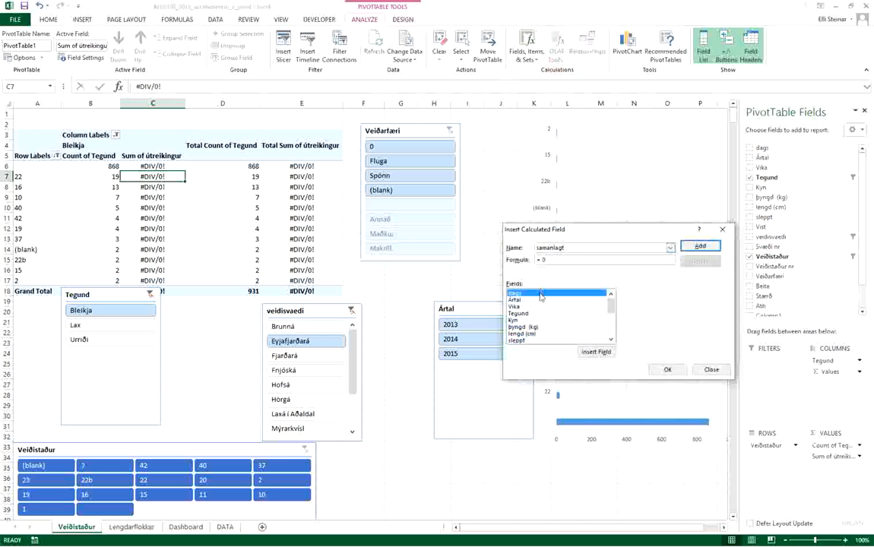
Define the samanlagt formula as 'þyngd (kg)' + 'lengd (cm)' and insert the field into the pivot table
{"action": "double_click", "coordinate": [519, 327]}
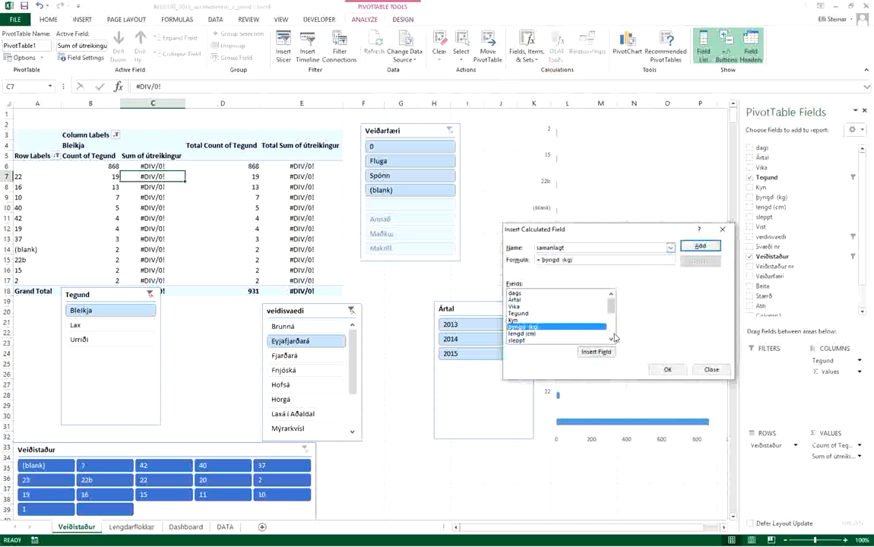
{"action": "type", "text": "+"}
{"action": "left_click", "coordinate": [532, 334]}
{"action": "left_click", "coordinate": [596, 352]}
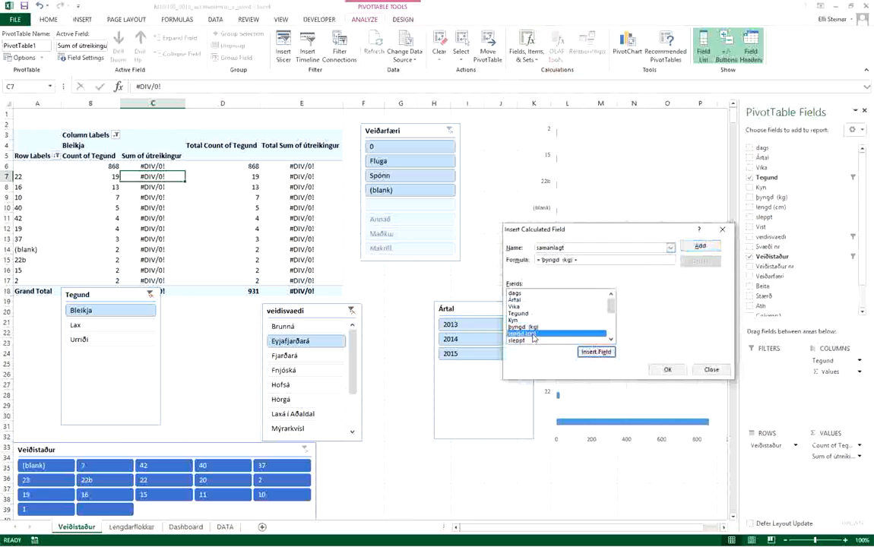
{"action": "left_click", "coordinate": [717, 246]}
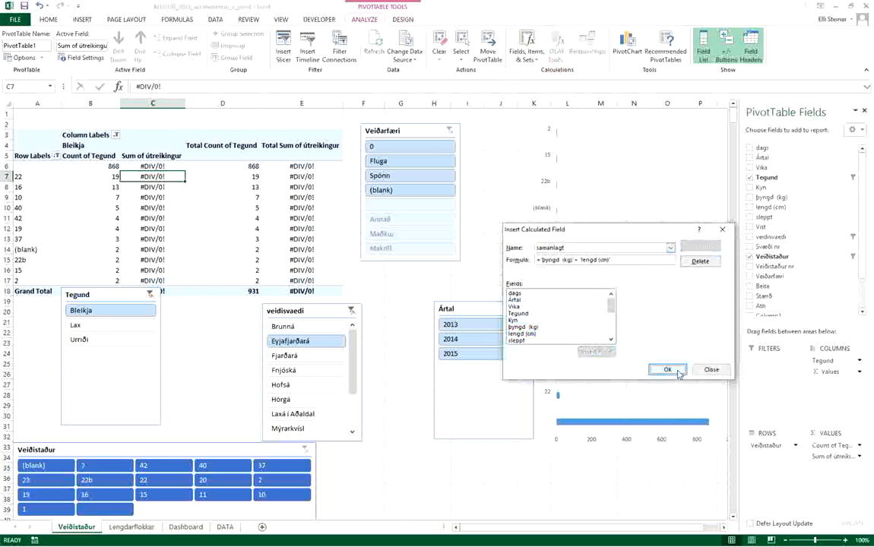
{"action": "left_click", "coordinate": [678, 373]}
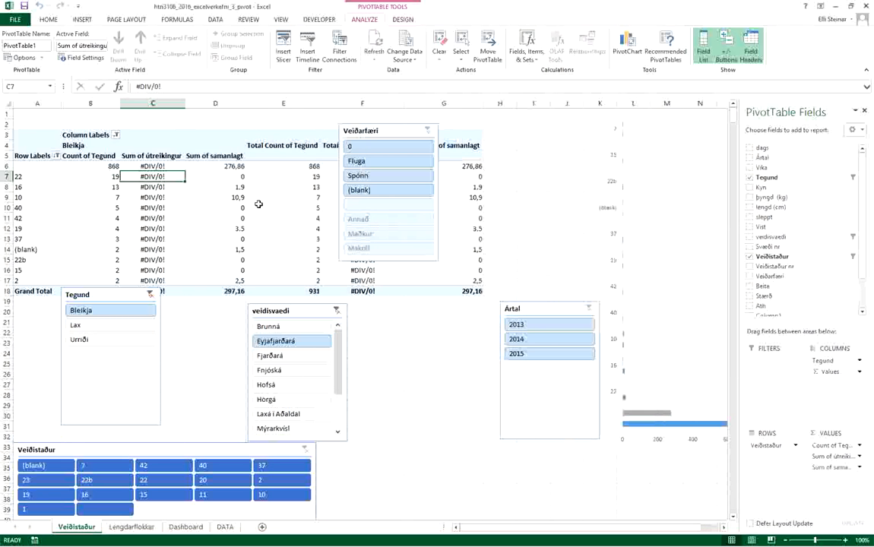
Select the first samanlagt value, review the requirements on the assignment page, and switch to the dashboard in the veiditorg_grunnur_2008-2015 workbook
{"action": "left_click", "coordinate": [228, 165]}
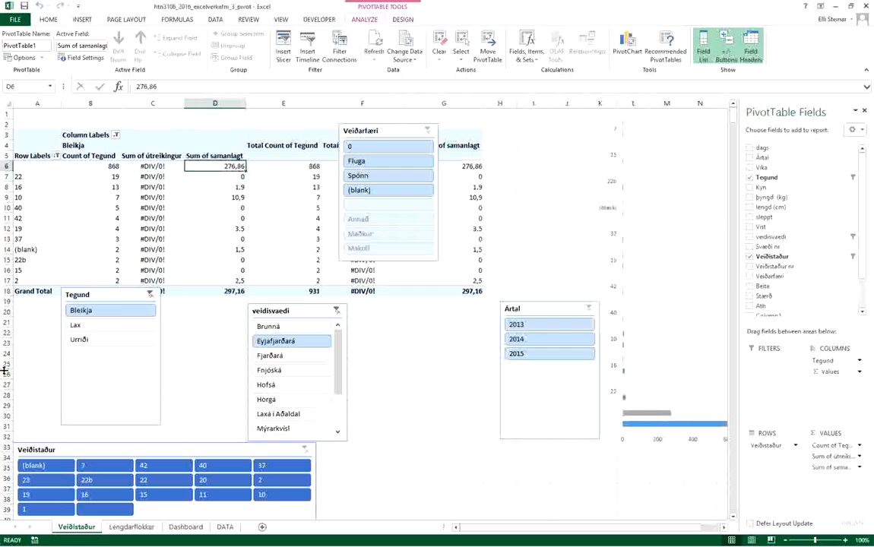
{"action": "key", "text": "alt+Tab"}
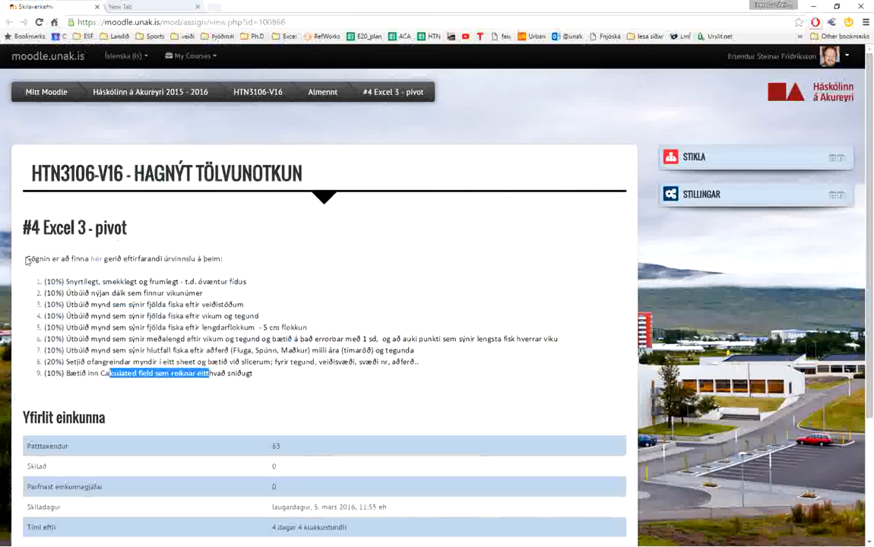
{"action": "key", "text": "alt+Tab"}
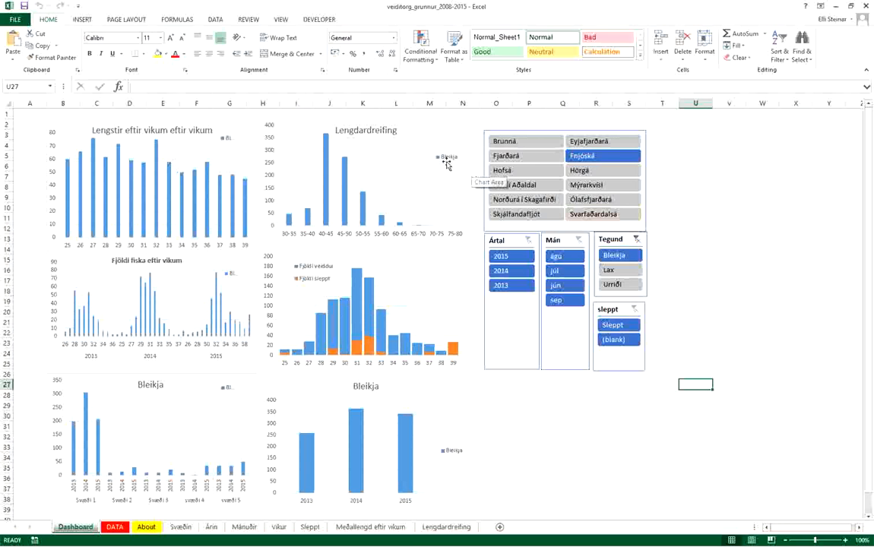
Try the dashboard slicers by filtering to 2015, clearing the year filter, and switching the river to Fjarðará and finally Eyjafjarðará
{"action": "left_click", "coordinate": [512, 257]}
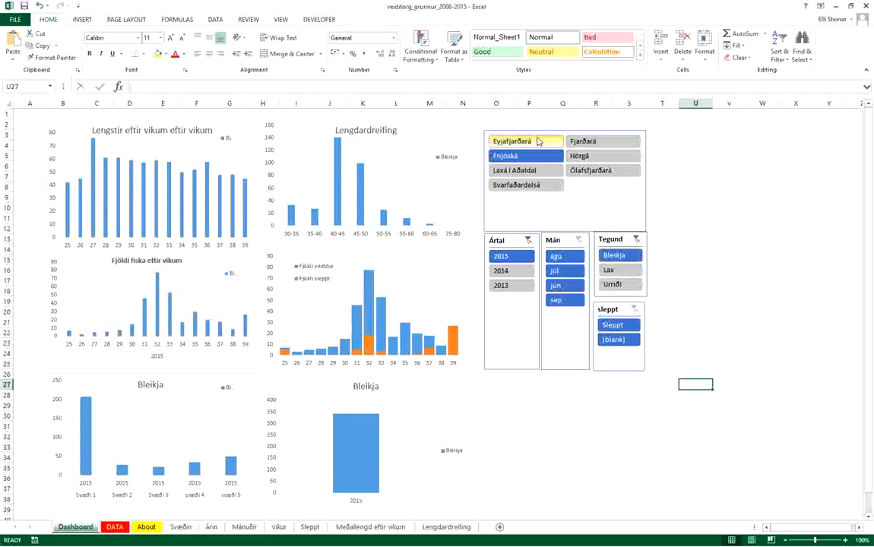
{"action": "left_click", "coordinate": [529, 239]}
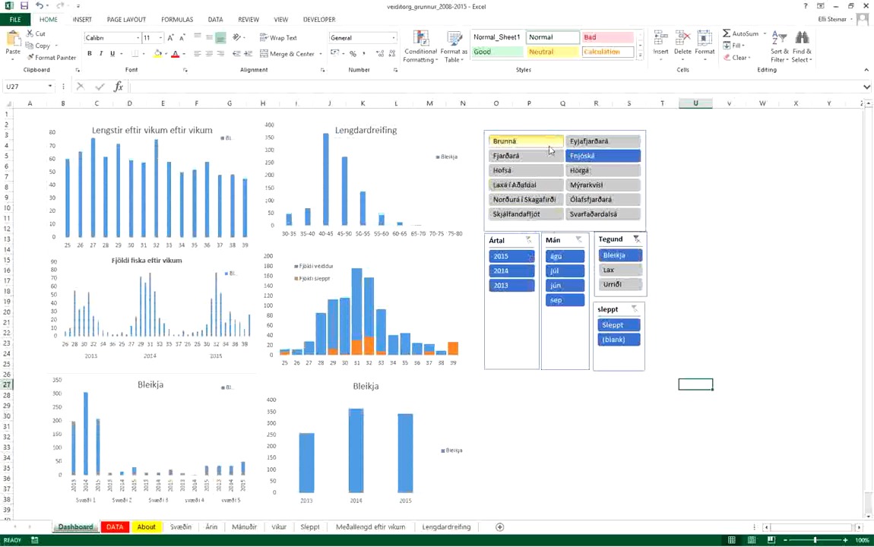
{"action": "left_click", "coordinate": [515, 156]}
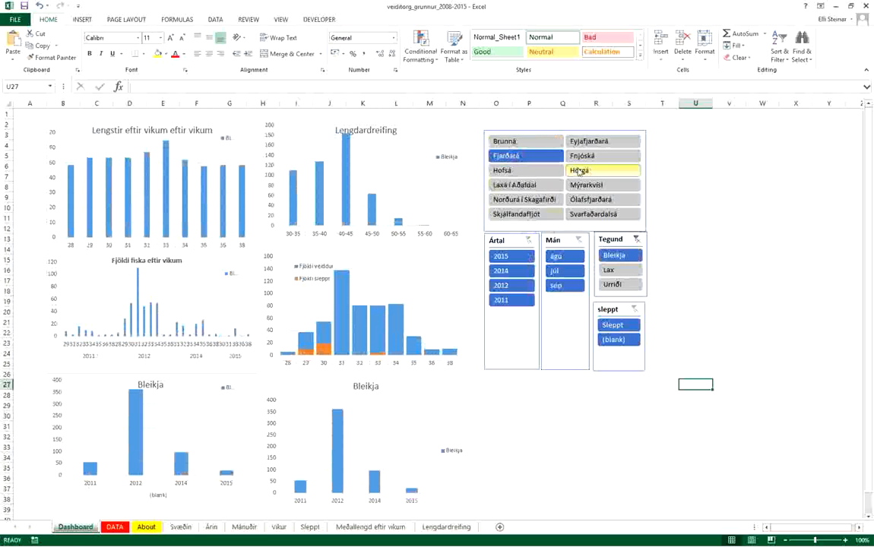
{"action": "left_click", "coordinate": [607, 143]}
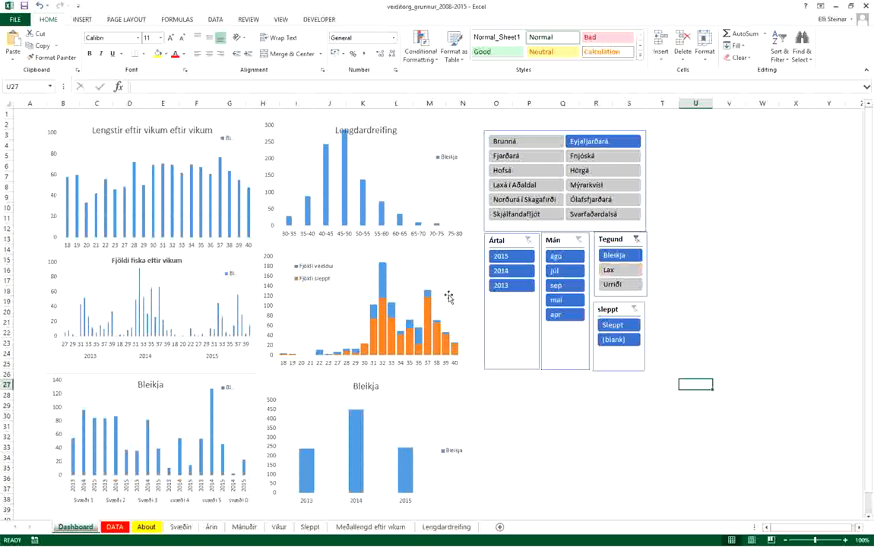
Examine the fish-count-by-week chart and the longest-by-week chart on the dashboard, and deselect them
{"action": "left_click", "coordinate": [275, 364]}
{"action": "left_click", "coordinate": [231, 328]}
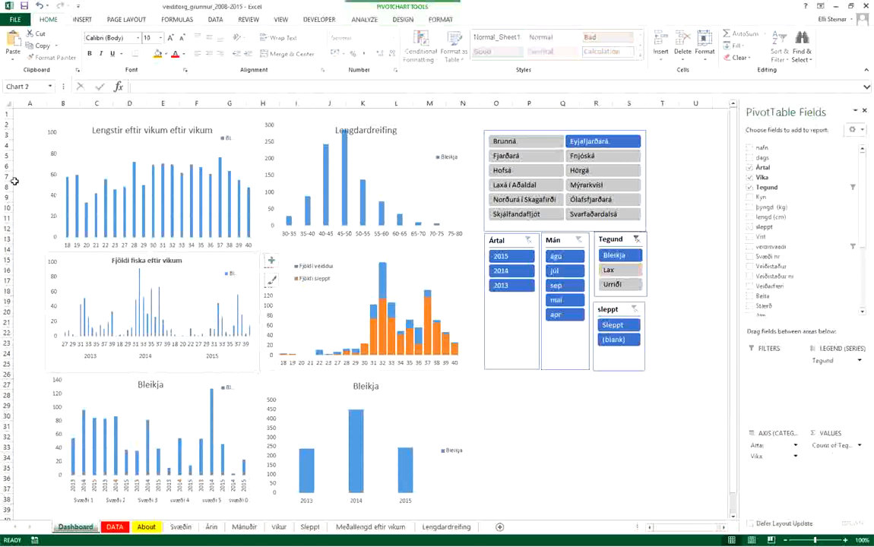
{"action": "left_click", "coordinate": [52, 247]}
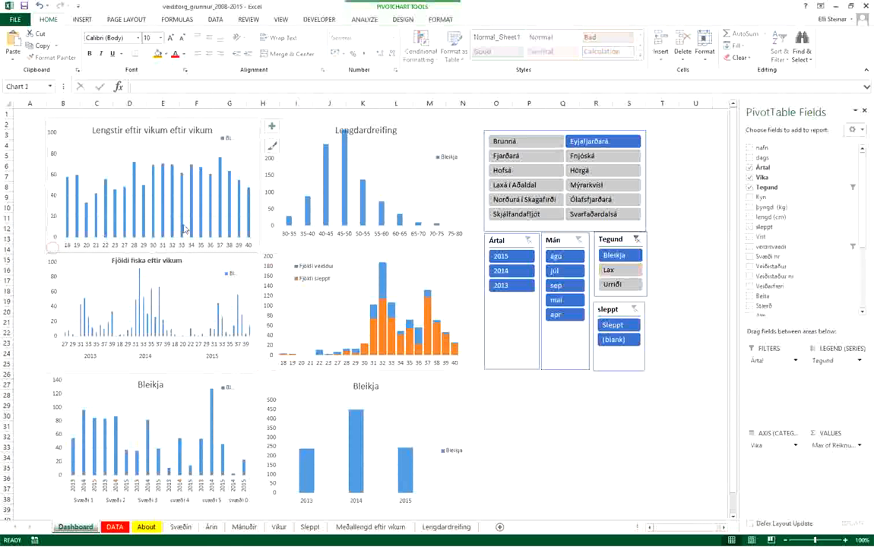
{"action": "left_click", "coordinate": [35, 302]}
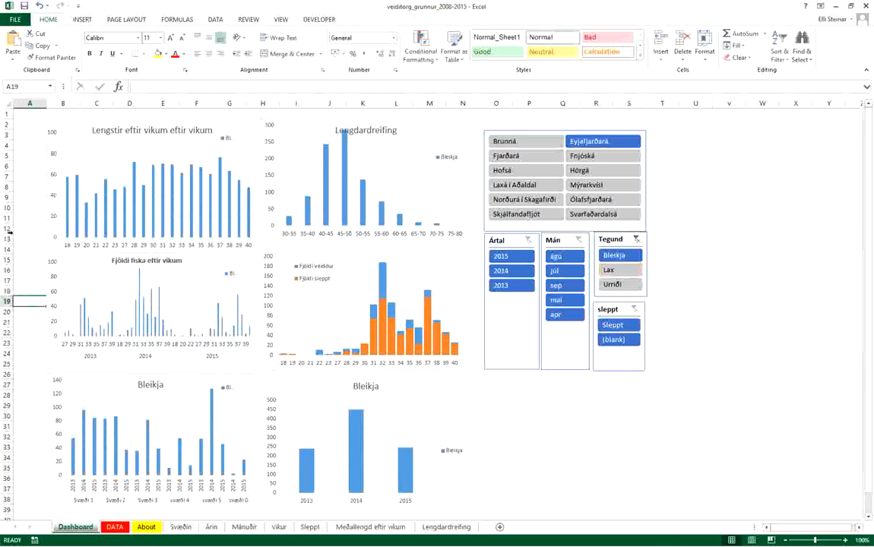
Go from the assignment page to the HTN3106-V16 course page and open the Excel add-in link under Allskonar - hagnýtt
{"action": "key", "text": "alt+Tab"}
{"action": "scroll", "coordinate": [170, 302], "scroll_direction": "down", "scroll_amount": 3}
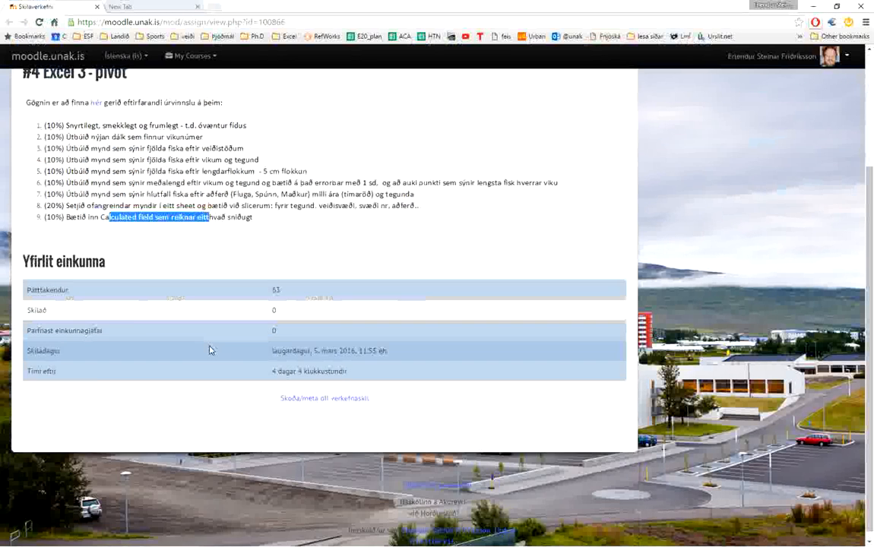
{"action": "scroll", "coordinate": [188, 310], "scroll_direction": "up", "scroll_amount": 3}
{"action": "left_click", "coordinate": [255, 90]}
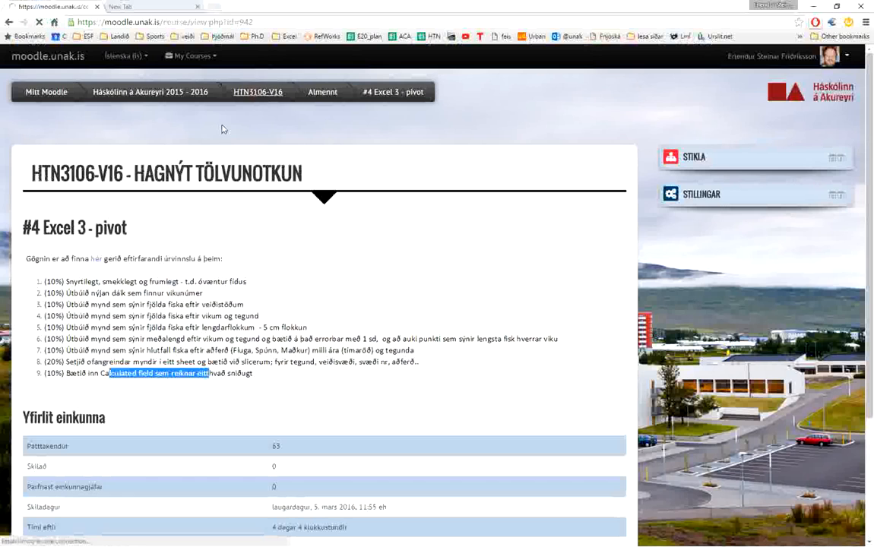
{"action": "scroll", "coordinate": [187, 332], "scroll_direction": "down", "scroll_amount": 20}
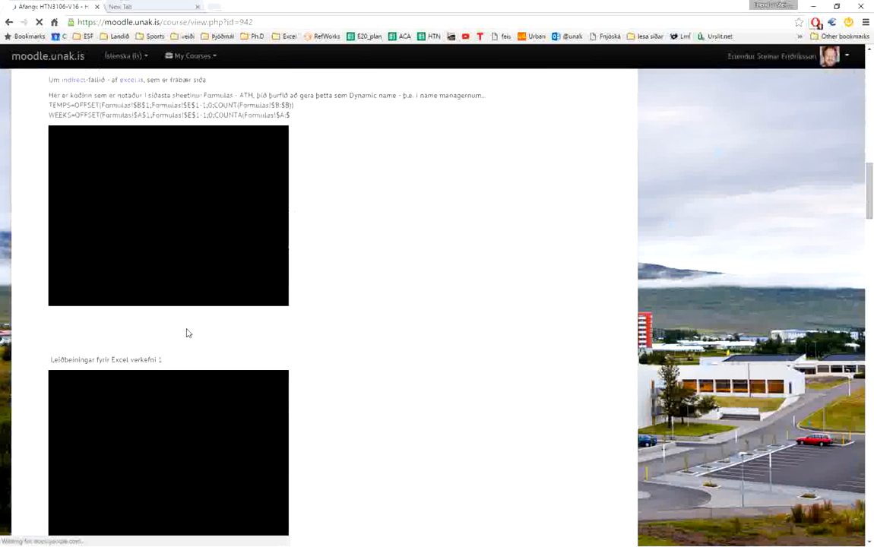
{"action": "scroll", "coordinate": [187, 332], "scroll_direction": "down", "scroll_amount": 10}
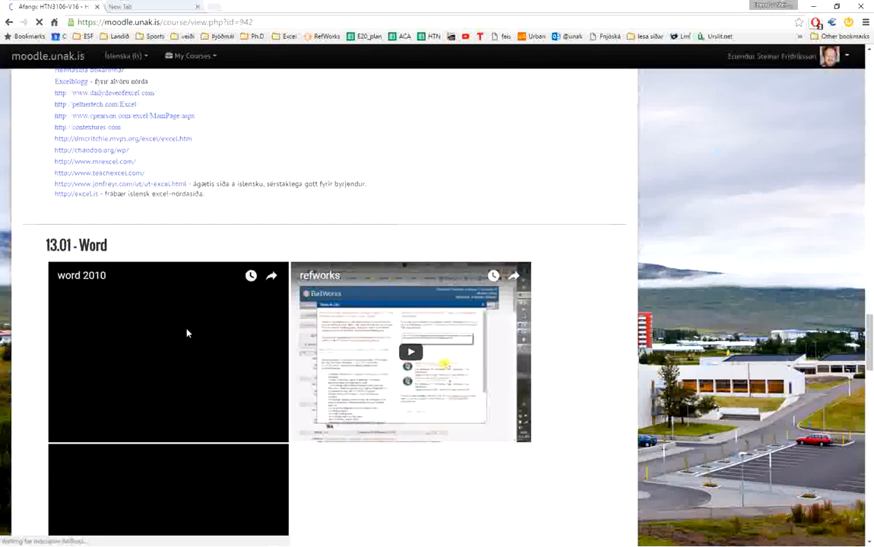
{"action": "scroll", "coordinate": [187, 332], "scroll_direction": "down", "scroll_amount": 3}
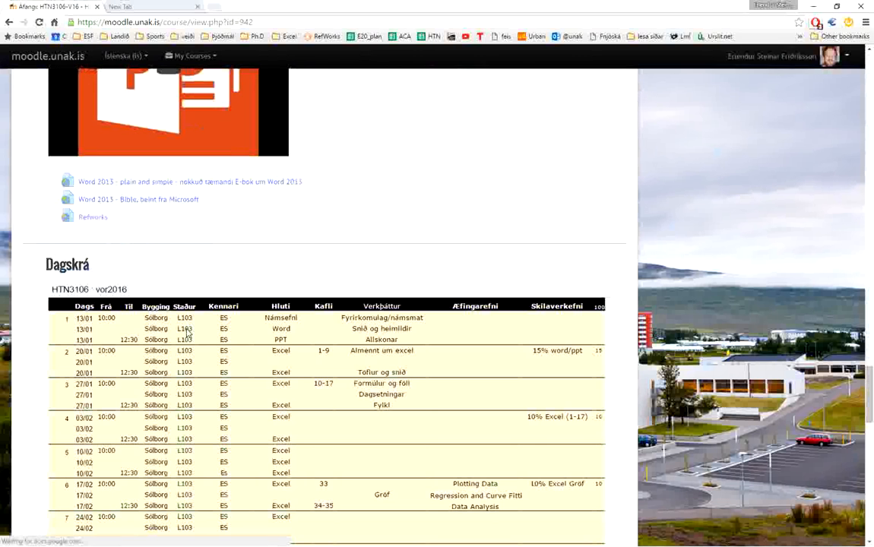
{"action": "scroll", "coordinate": [187, 332], "scroll_direction": "down", "scroll_amount": 15}
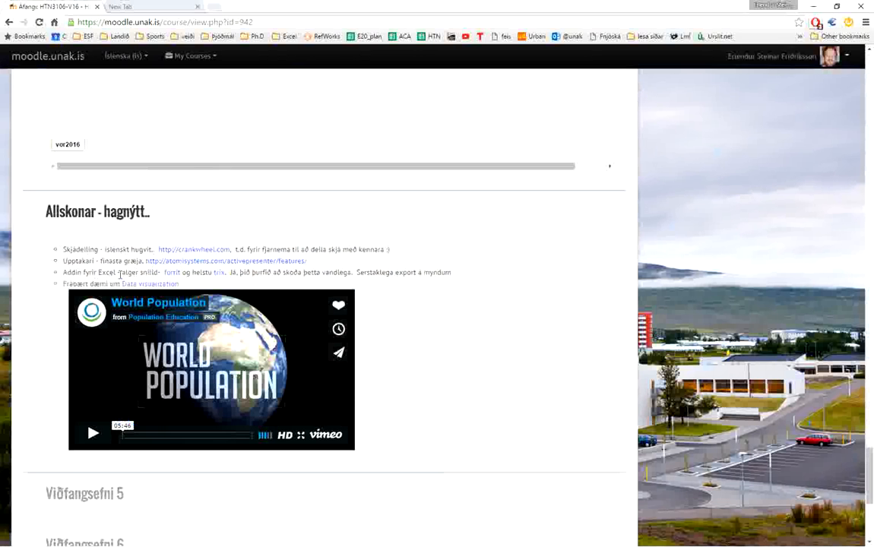
{"action": "left_click", "coordinate": [172, 274]}
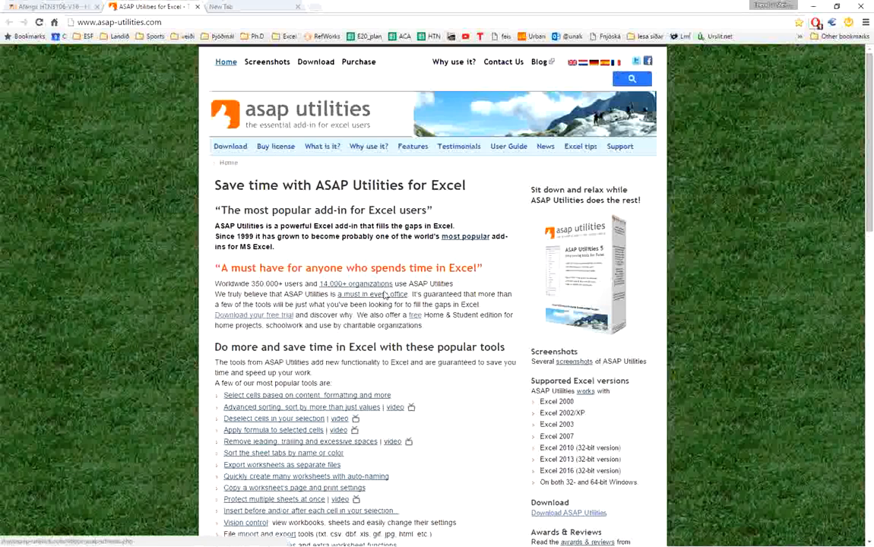
Look over the popular tools listed on the ASAP Utilities site and return to the example dashboard workbook in Excel
{"action": "scroll", "coordinate": [385, 297], "scroll_direction": "down", "scroll_amount": 2}
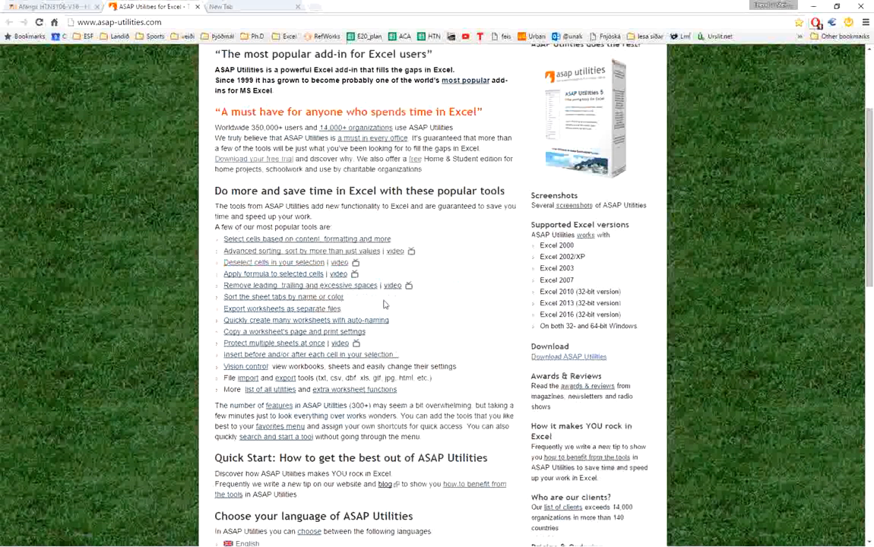
{"action": "key", "text": "alt+Tab"}
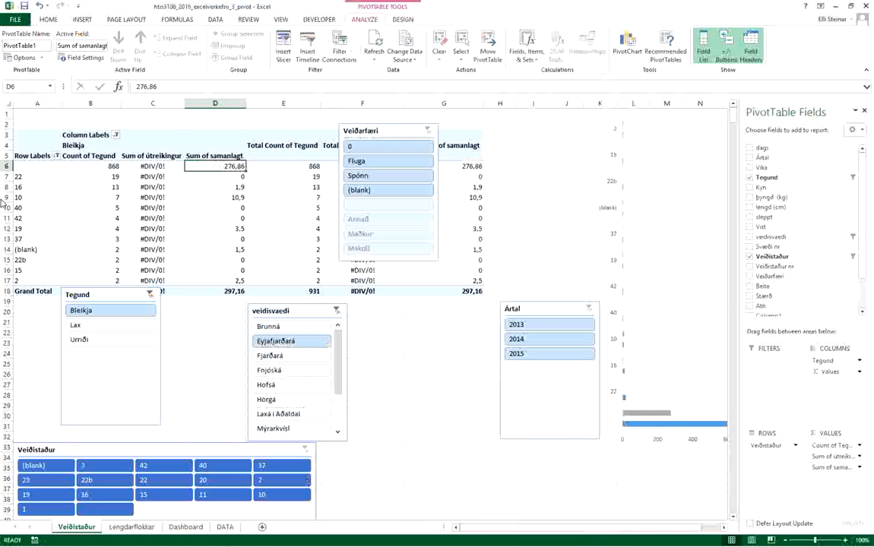
{"action": "key", "text": "alt+Tab"}
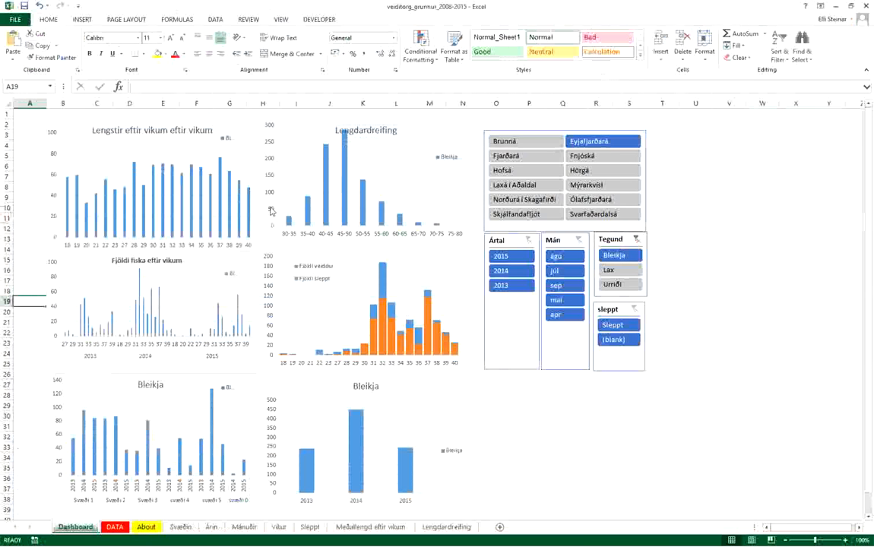